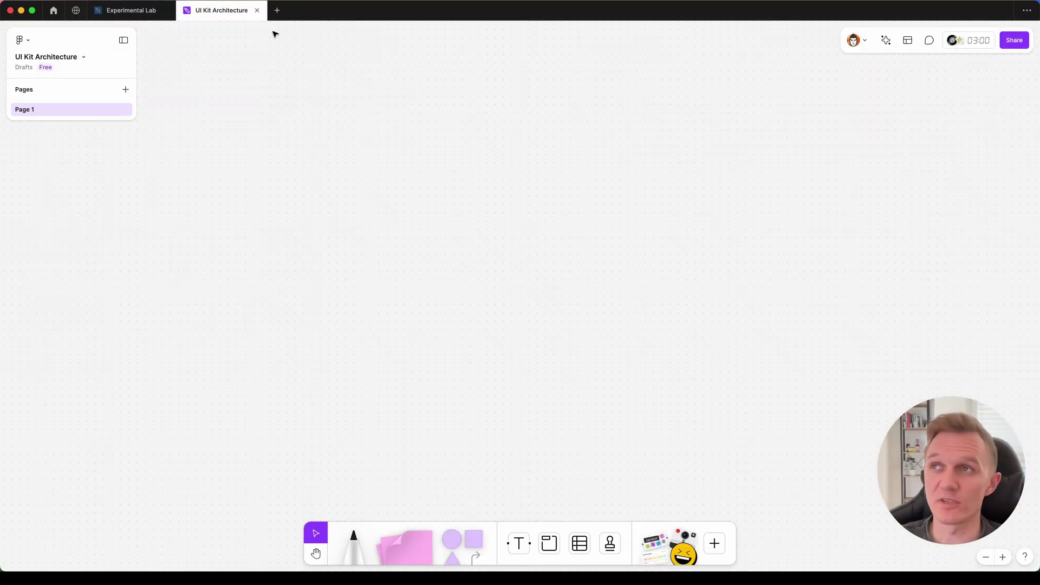
Create a new FigJam board from the start page.
{"action": "left_click", "coordinate": [276, 10]}
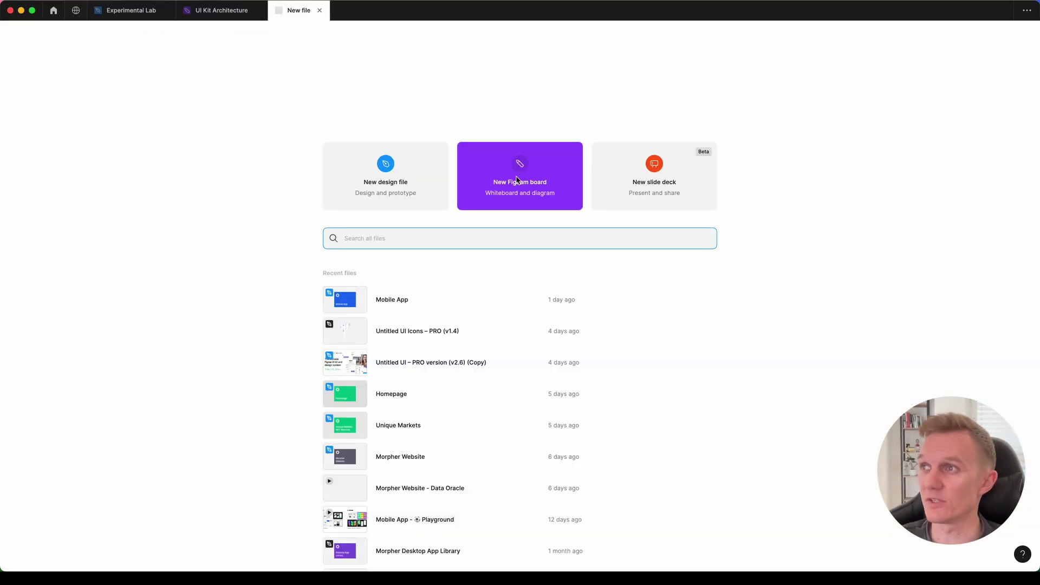
{"action": "left_click", "coordinate": [519, 171]}
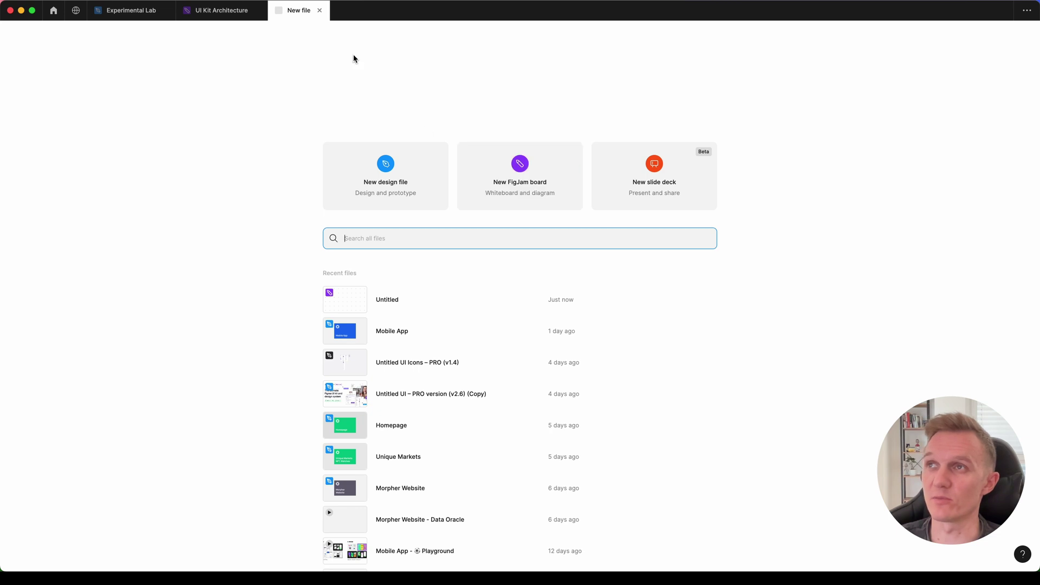
{"action": "left_click", "coordinate": [319, 10]}
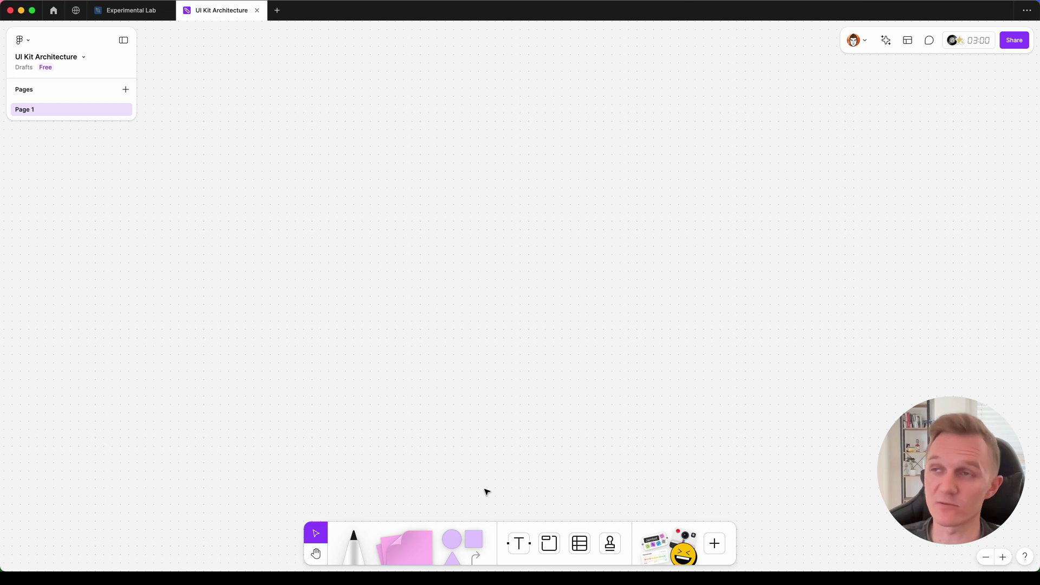
Draw a rectangle on the board and label it Authorization.
{"action": "left_click", "coordinate": [480, 526]}
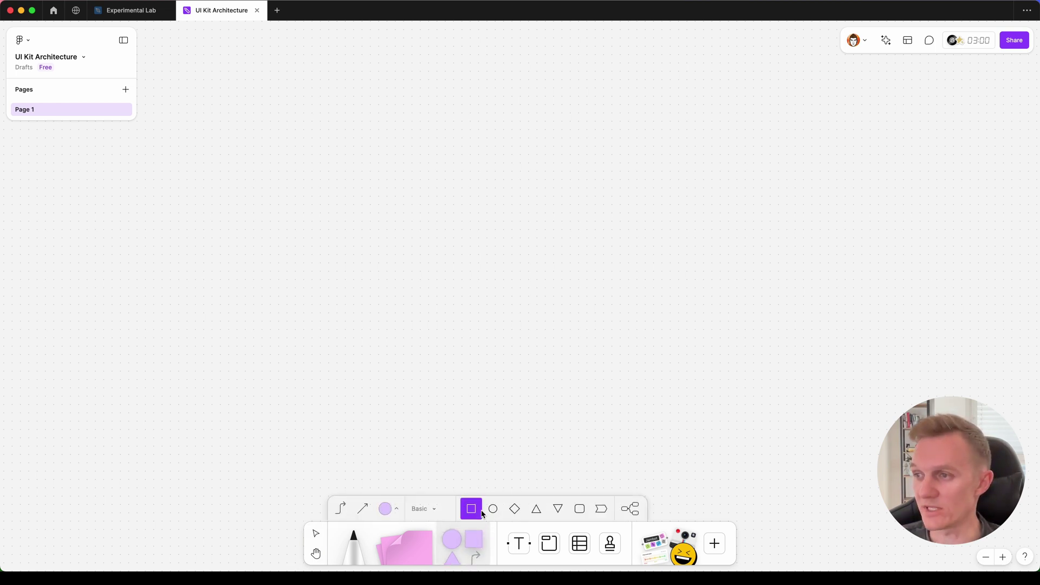
{"action": "mouse_move", "coordinate": [323, 161]}
{"action": "left_mouse_down"}
{"action": "mouse_move", "coordinate": [387, 182]}
{"action": "mouse_move", "coordinate": [387, 196]}
{"action": "left_mouse_up"}
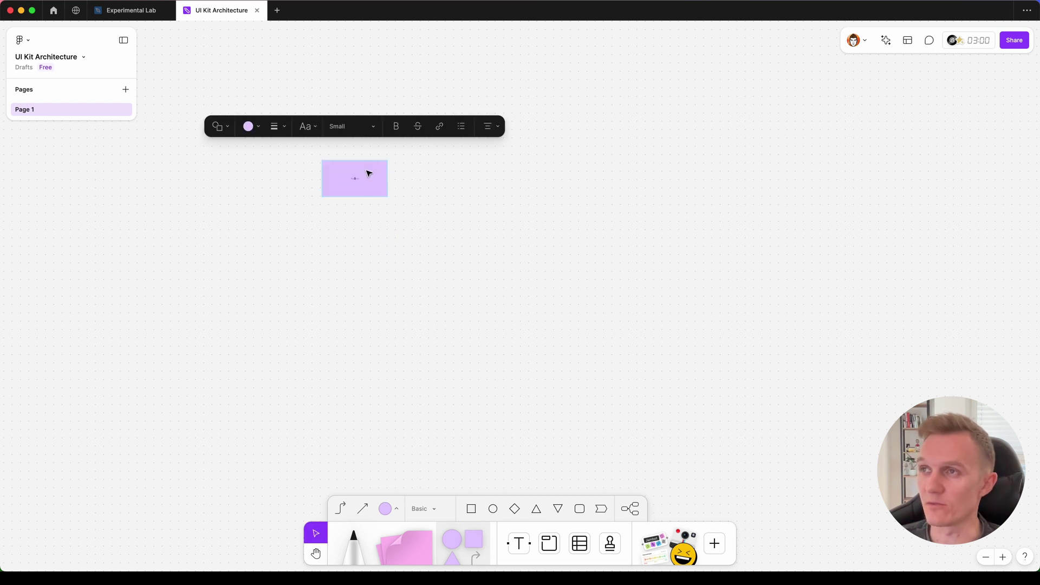
{"action": "scroll", "coordinate": [355, 158], "scroll_direction": "up", "scroll_amount": 5}
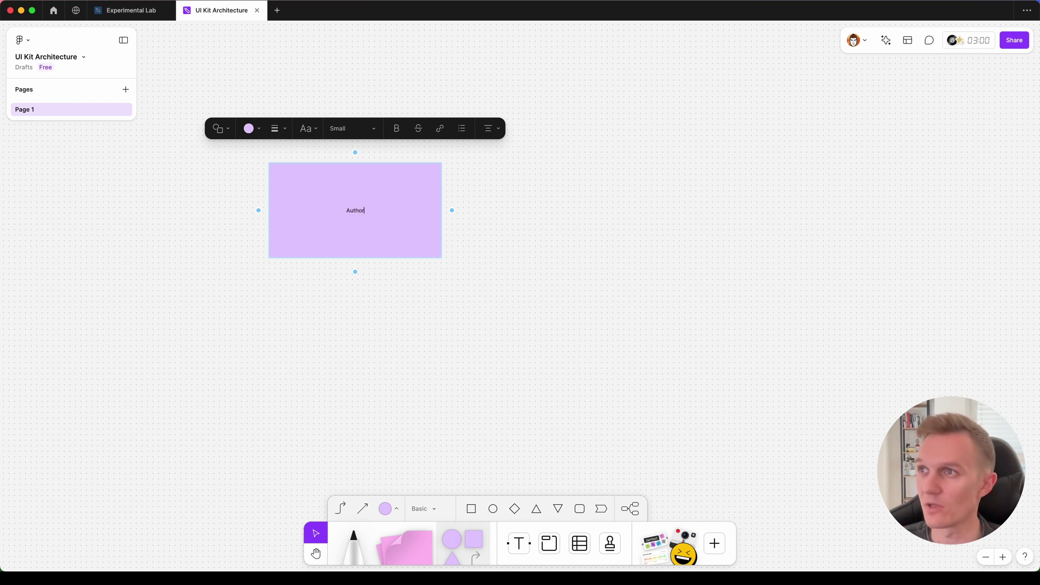
{"action": "type", "text": "Authorization"}
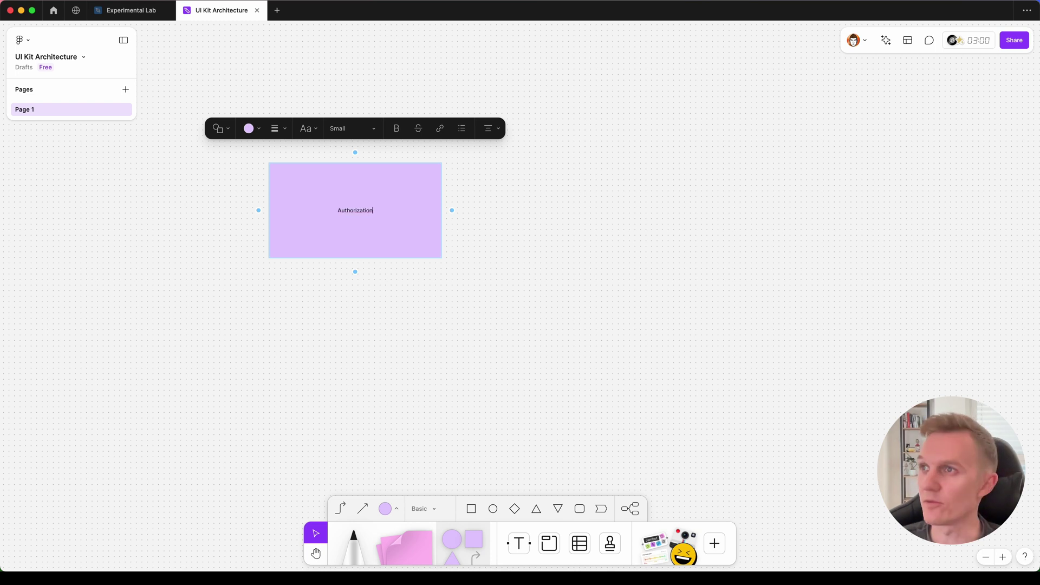
{"action": "key", "text": "Escape"}
Shrink the Authorization rectangle into a smaller, flatter box.
{"action": "left_click_drag", "start_coordinate": [442, 257], "coordinate": [374, 207]}
{"action": "left_click", "coordinate": [429, 218]}
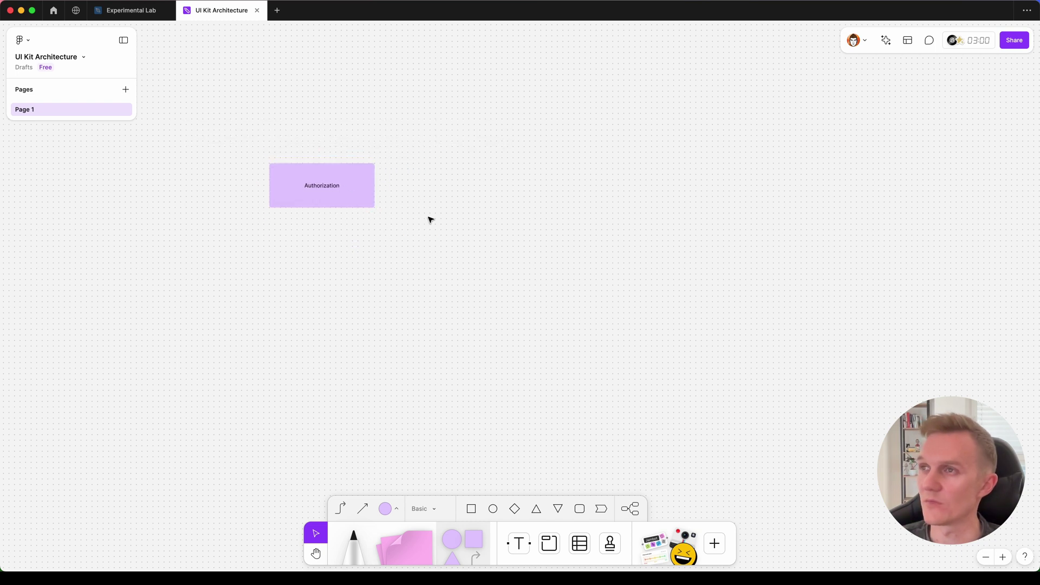
{"action": "left_click", "coordinate": [339, 193]}
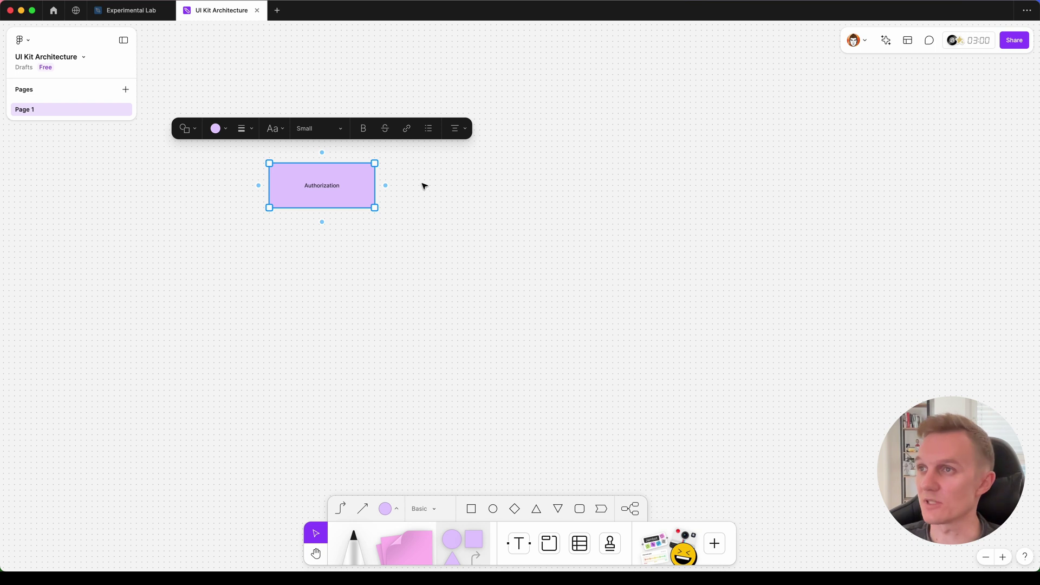
{"action": "left_click", "coordinate": [452, 184]}
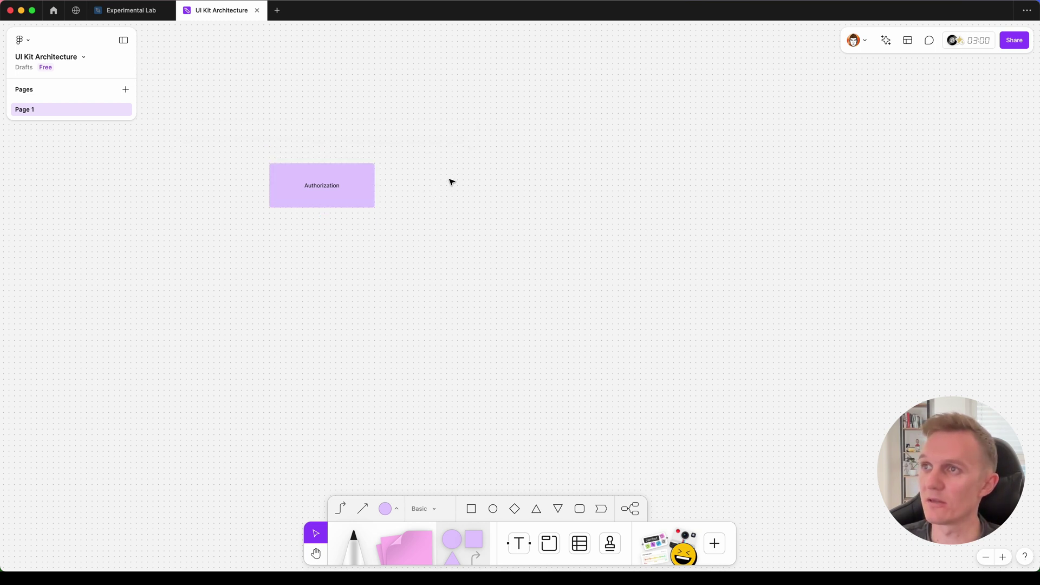
{"action": "scroll", "coordinate": [442, 233], "scroll_direction": "up", "scroll_amount": 3}
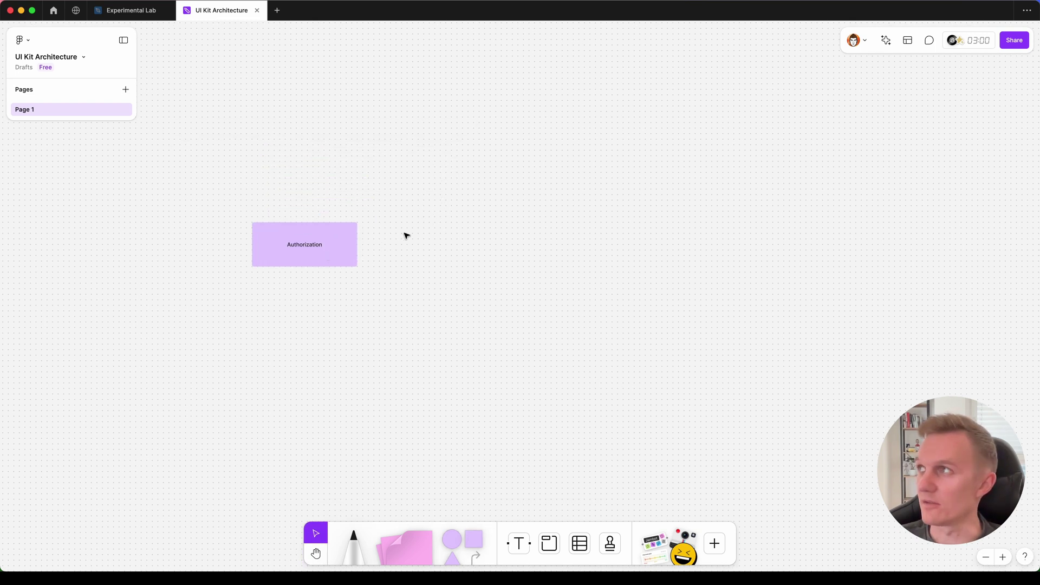
{"action": "left_click", "coordinate": [324, 244]}
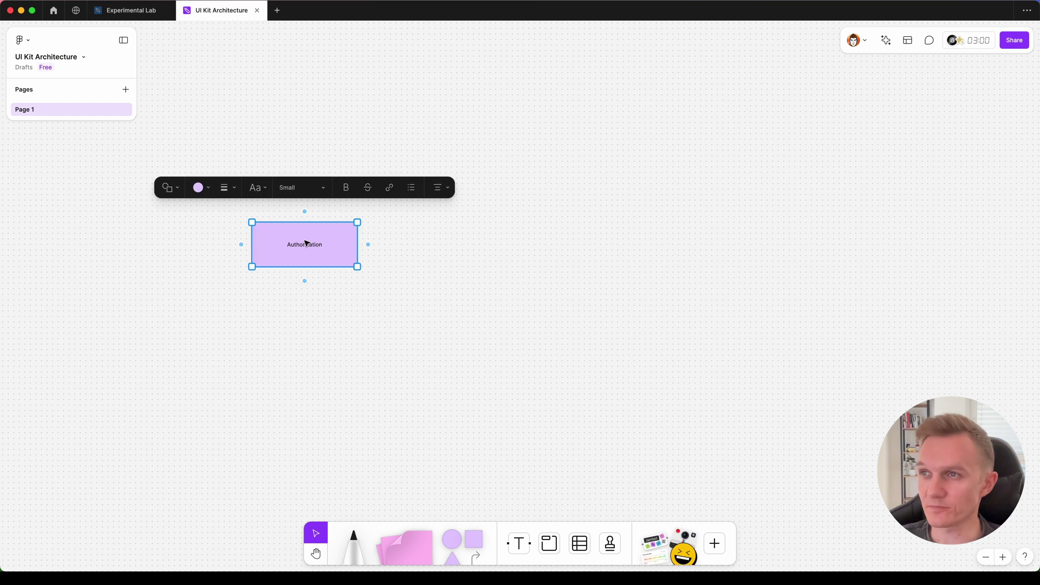
Place a copy of Authorization to its right and label it Home.
{"action": "left_click_drag", "start_coordinate": [288, 244], "coordinate": [427, 245]}
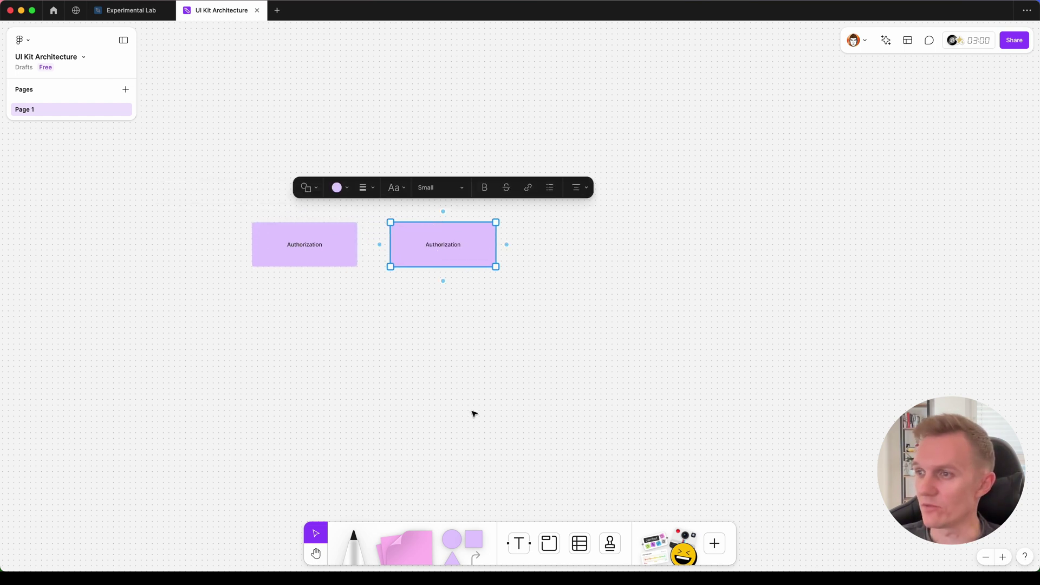
{"action": "double_click", "coordinate": [455, 244]}
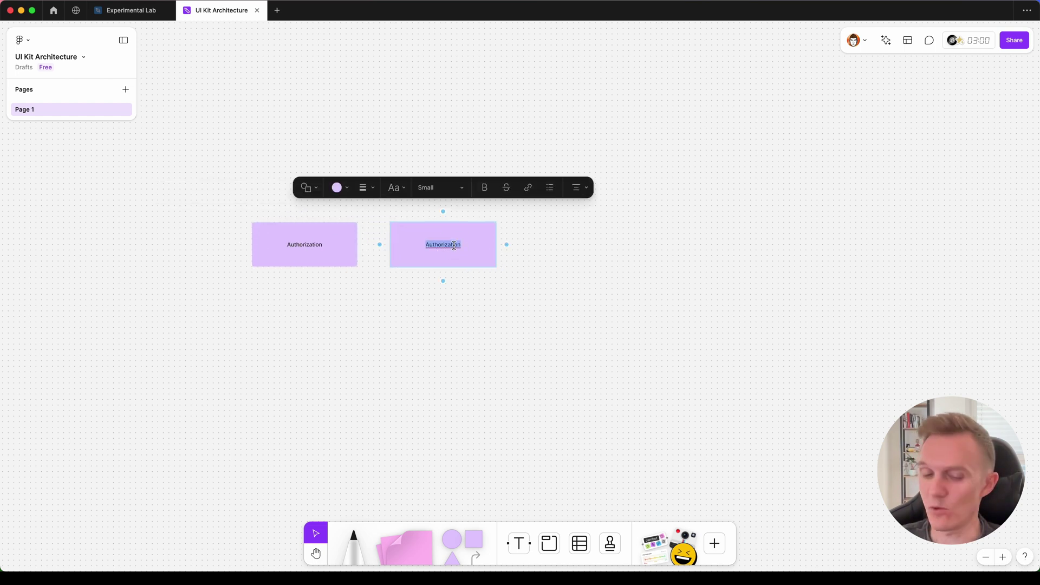
{"action": "type", "text": "Home"}
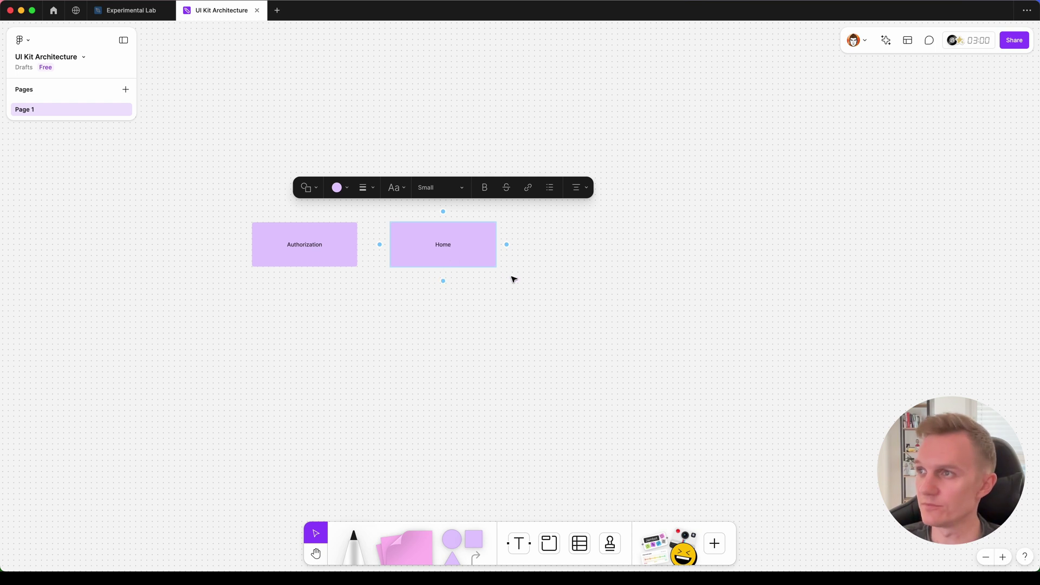
{"action": "left_click", "coordinate": [511, 277]}
{"action": "left_click", "coordinate": [490, 257]}
Add evenly spaced copies further right and label the third box Payments.
{"action": "left_click_drag", "start_coordinate": [472, 250], "coordinate": [593, 255]}
{"action": "key", "text": "super+d"}
{"action": "key", "text": "super+d"}
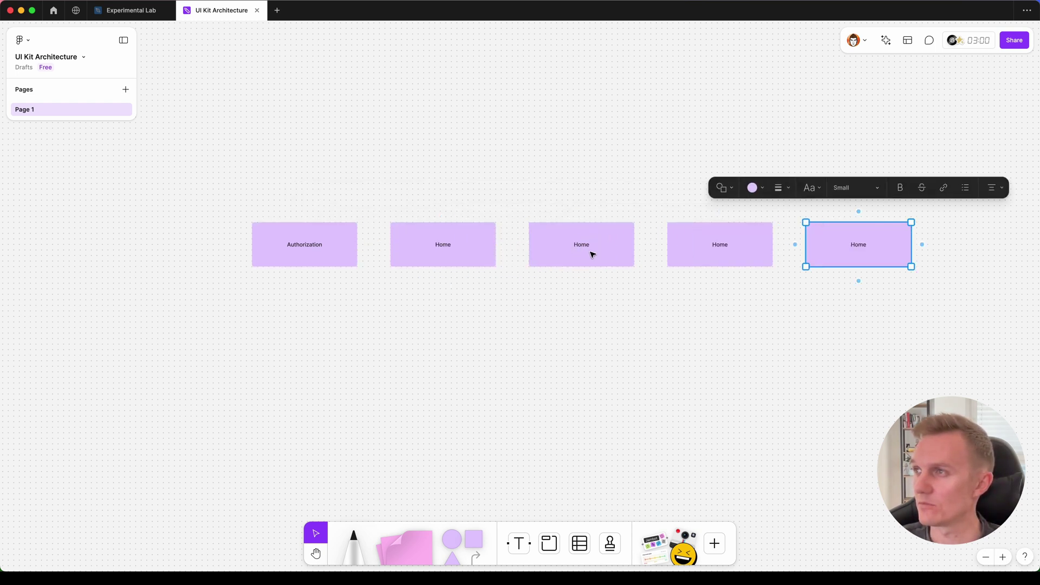
{"action": "double_click", "coordinate": [583, 247]}
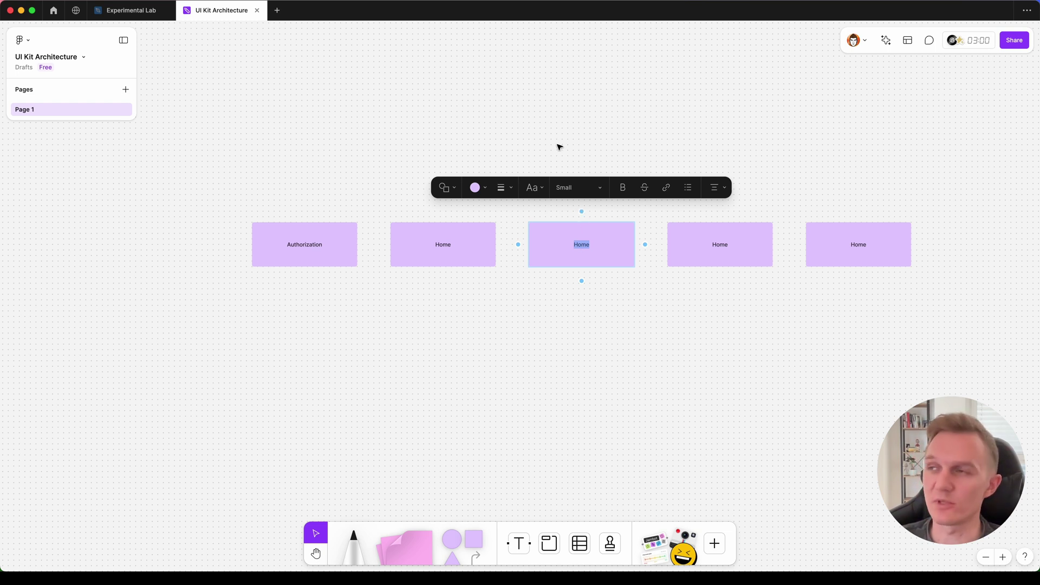
{"action": "type", "text": "Payments"}
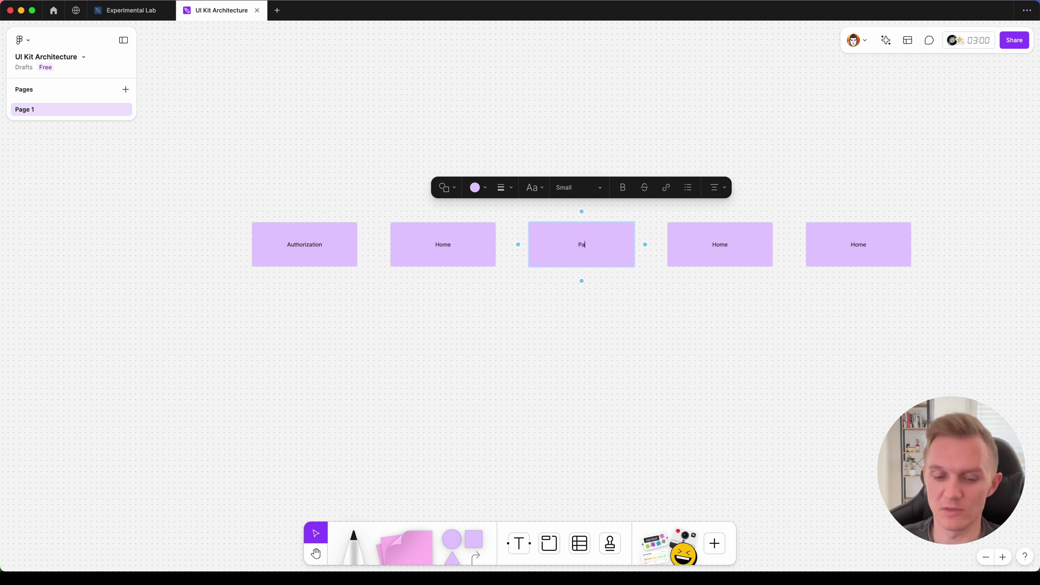
Label the last two boxes Savings and Settings.
{"action": "double_click", "coordinate": [719, 246]}
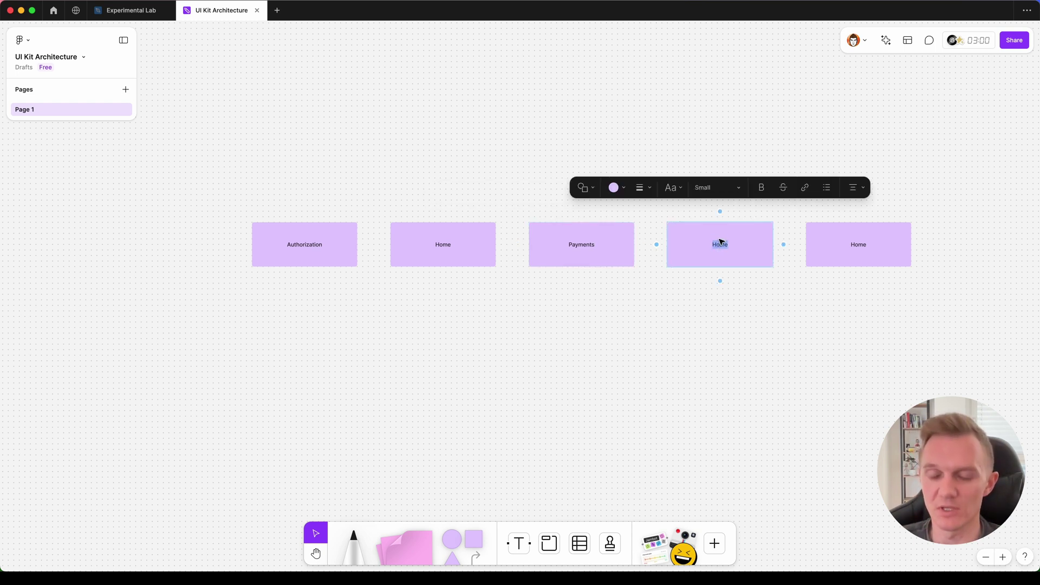
{"action": "type", "text": "Savings"}
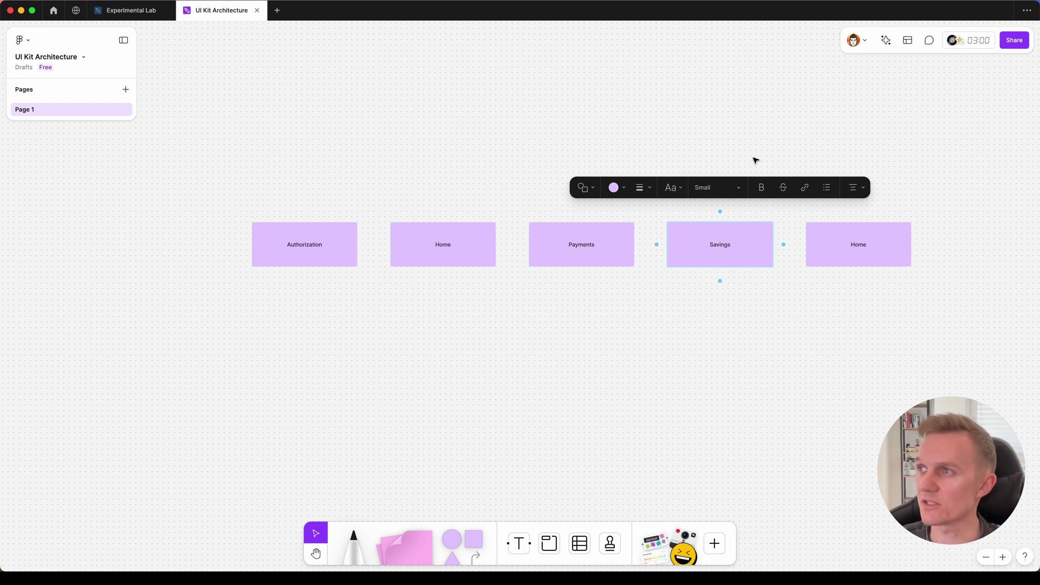
{"action": "key", "text": "Escape"}
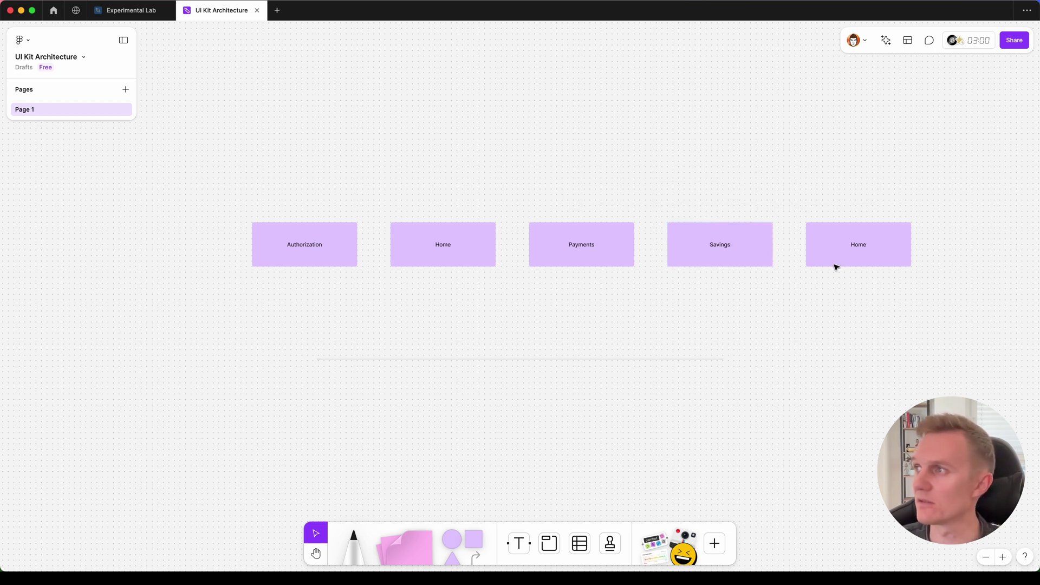
{"action": "double_click", "coordinate": [855, 244]}
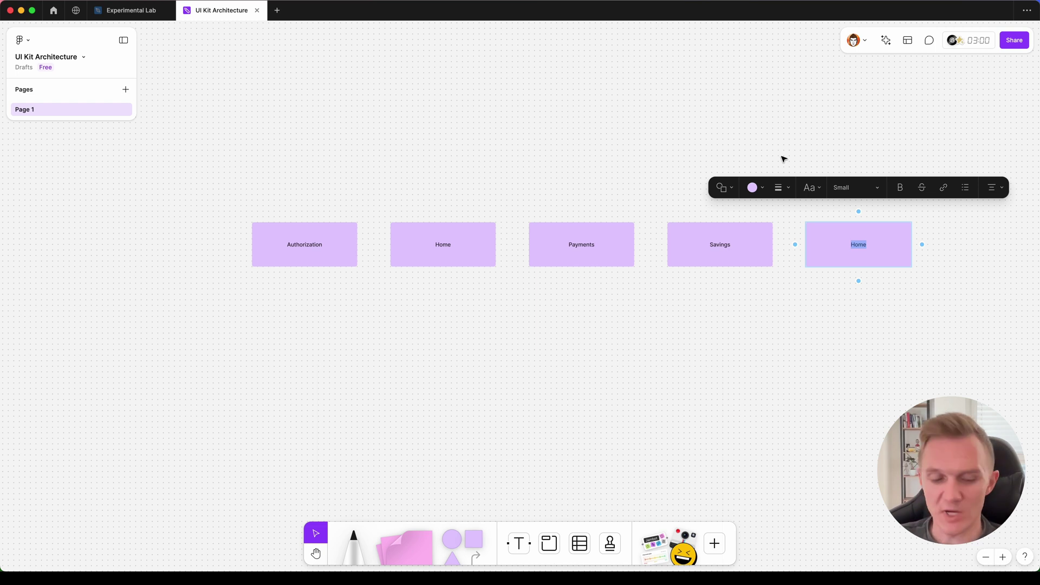
{"action": "type", "text": "Settings"}
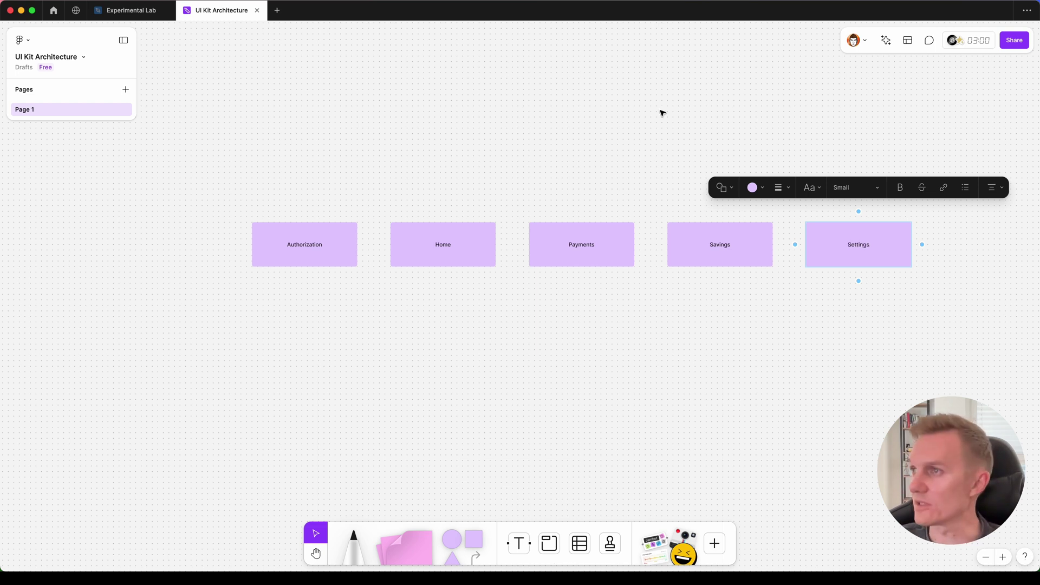
{"action": "left_click", "coordinate": [586, 162]}
{"action": "scroll", "coordinate": [558, 297], "scroll_direction": "down", "scroll_amount": 1}
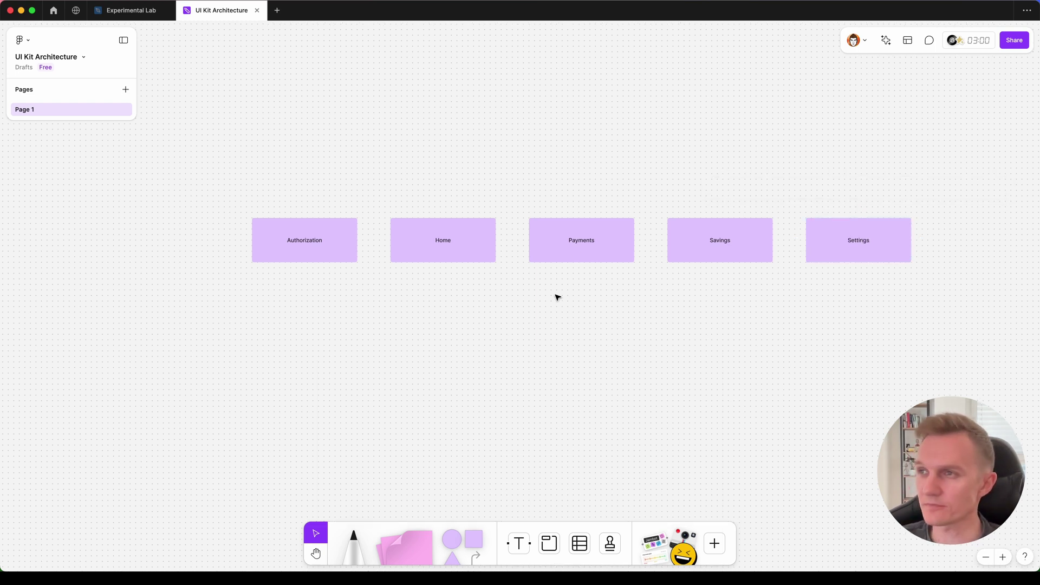
Colour the Home box light green and the Payments box light blue.
{"action": "left_click", "coordinate": [486, 258]}
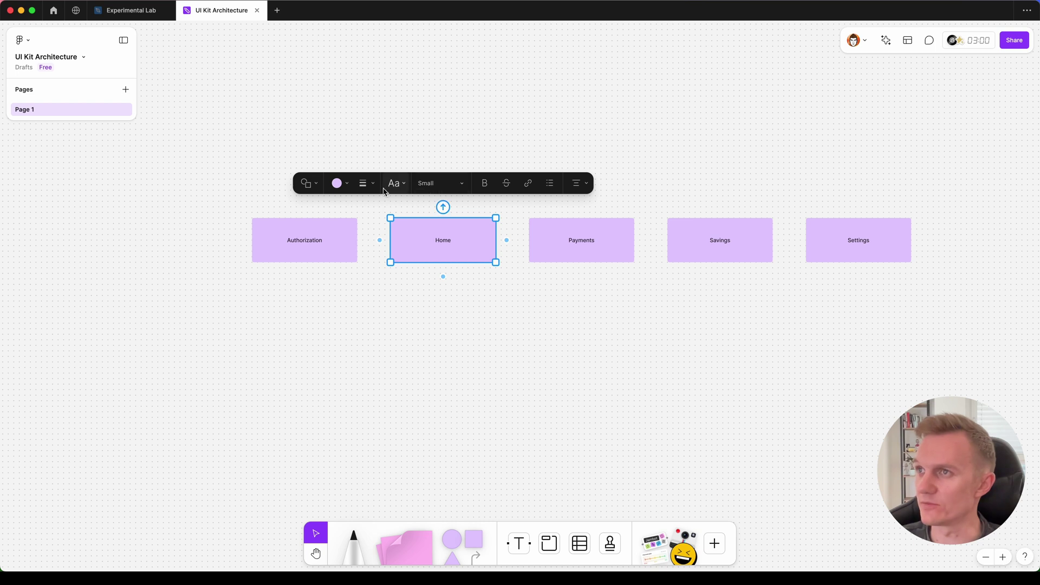
{"action": "left_click", "coordinate": [337, 183]}
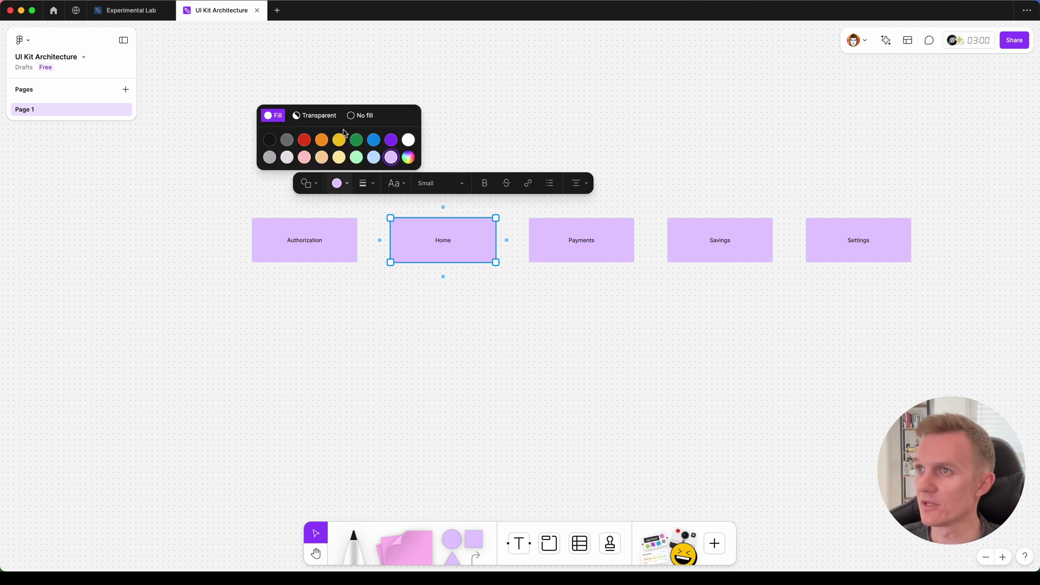
{"action": "left_click", "coordinate": [355, 158]}
{"action": "left_click", "coordinate": [560, 246]}
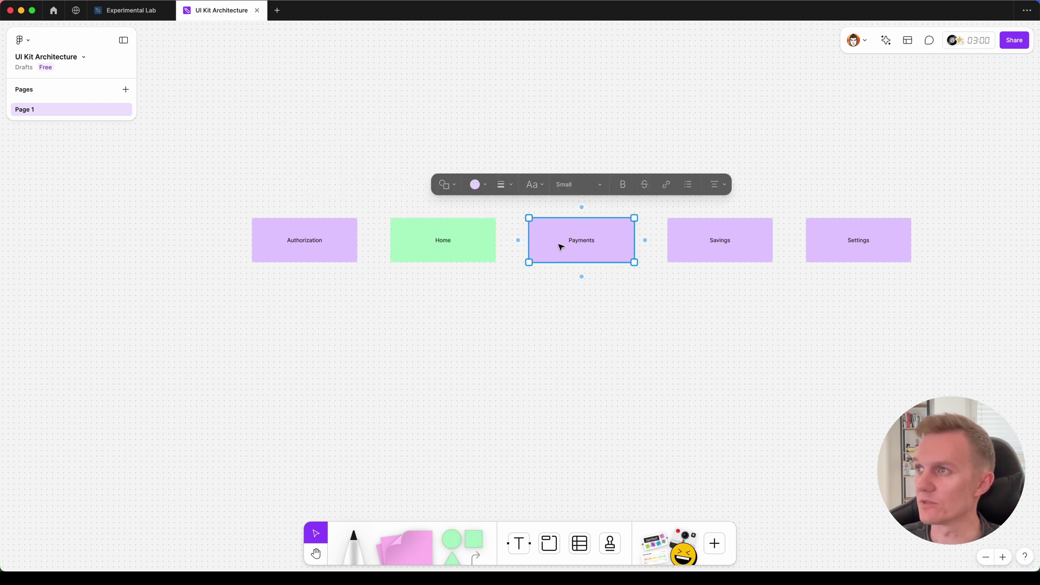
{"action": "left_click", "coordinate": [486, 183]}
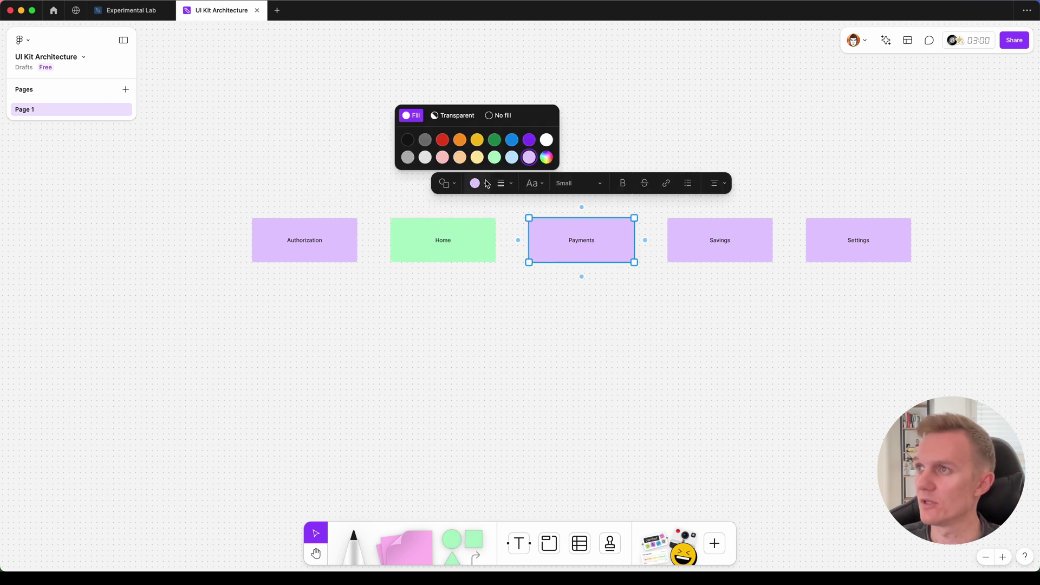
{"action": "left_click", "coordinate": [510, 158]}
Colour the Savings box light orange and the Settings box light red.
{"action": "left_click", "coordinate": [691, 242]}
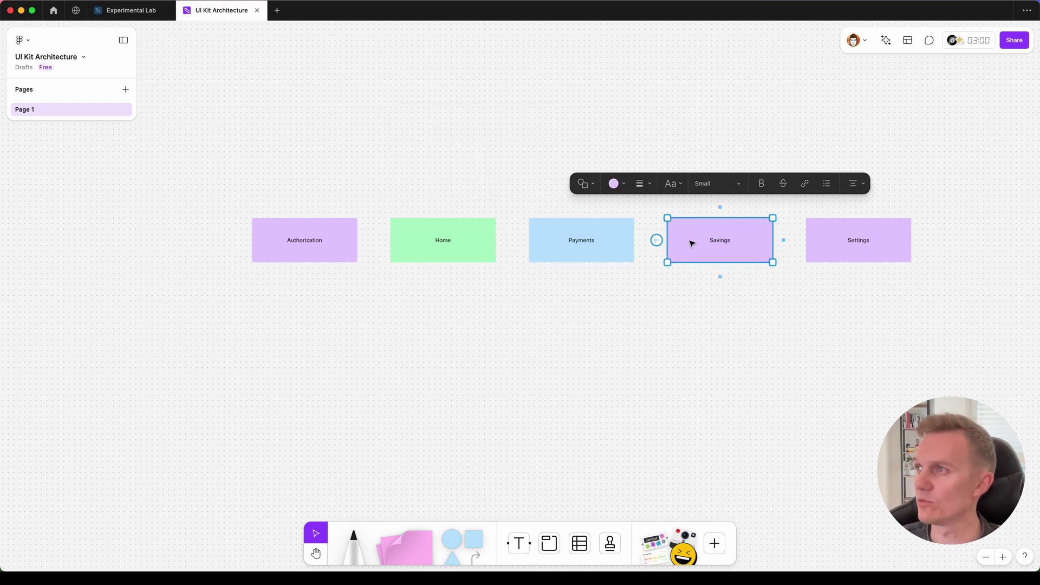
{"action": "left_click", "coordinate": [617, 184]}
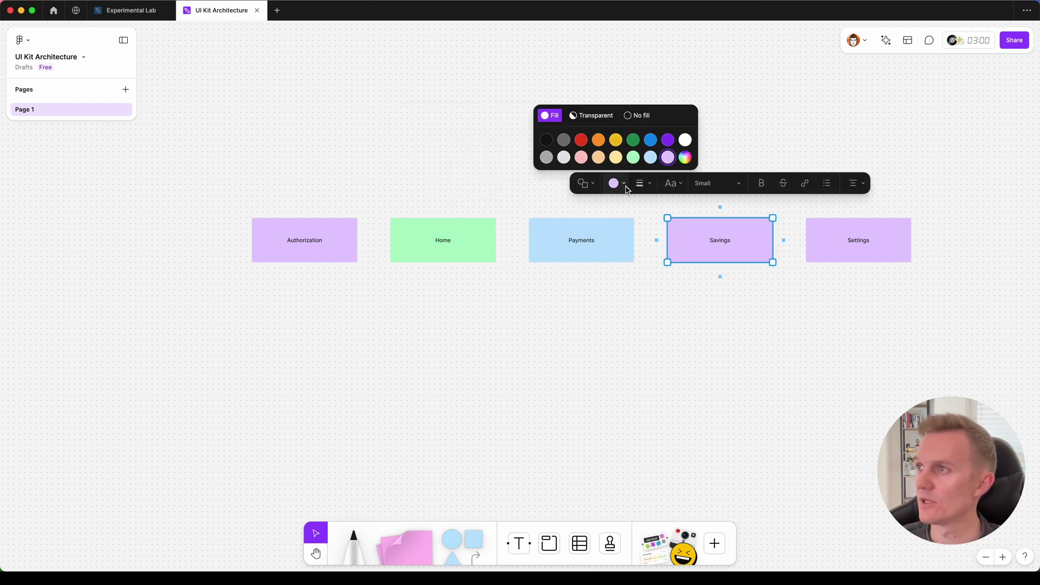
{"action": "left_click", "coordinate": [598, 157]}
{"action": "left_click", "coordinate": [832, 253]}
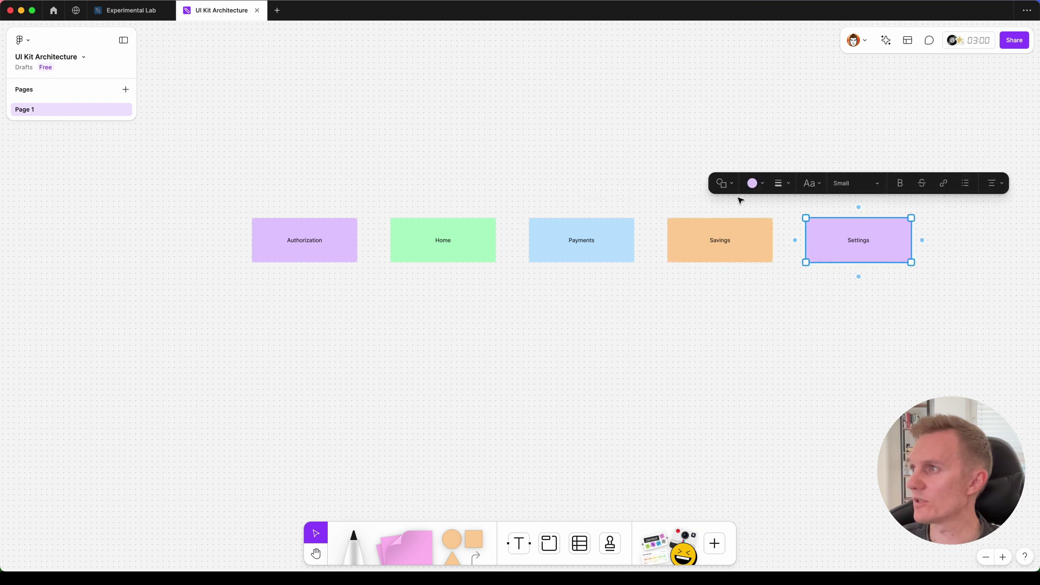
{"action": "left_click", "coordinate": [755, 184]}
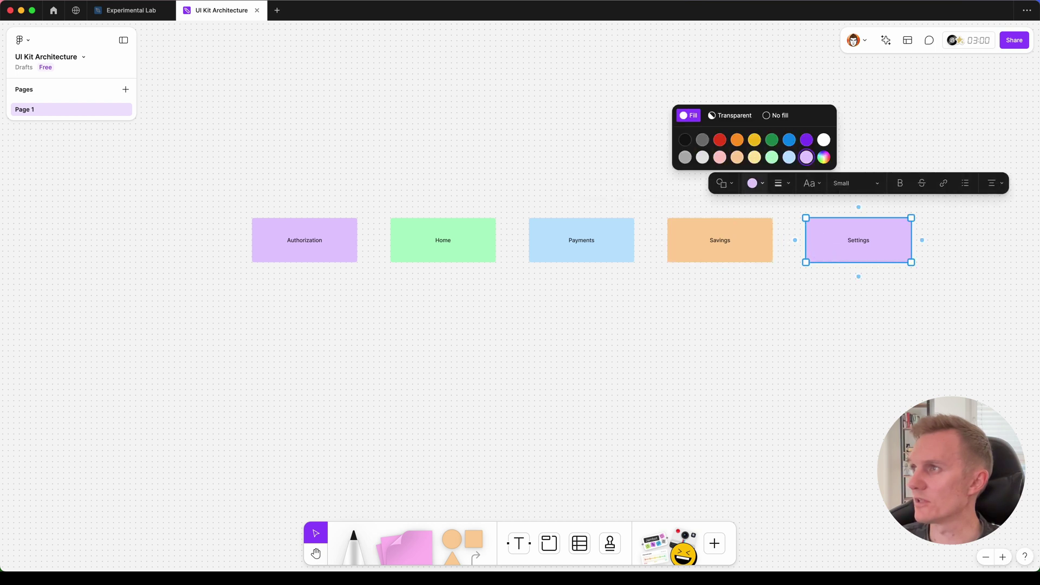
{"action": "left_click", "coordinate": [720, 157]}
{"action": "left_click", "coordinate": [609, 157]}
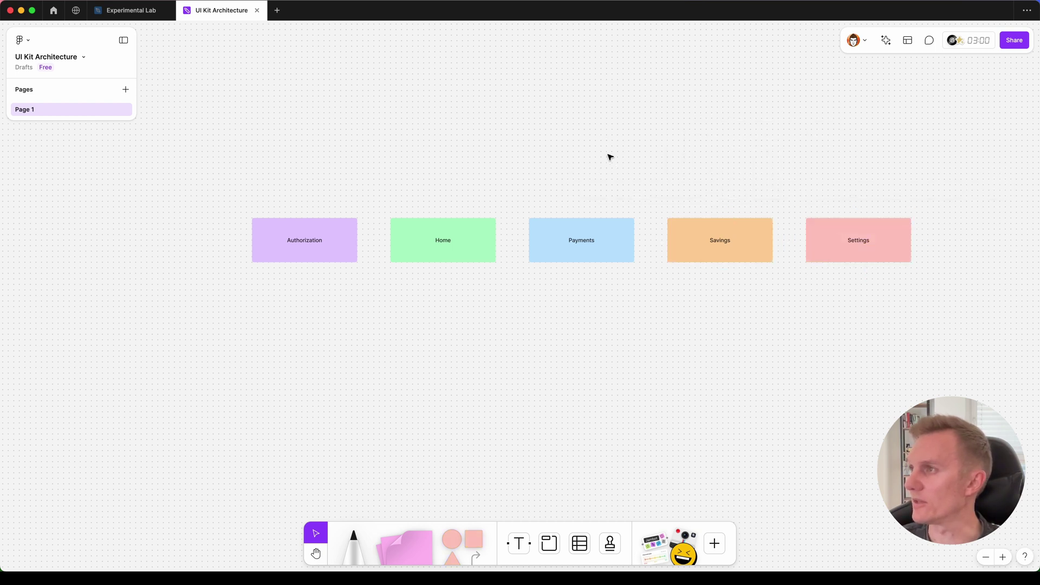
{"action": "scroll", "coordinate": [636, 302], "scroll_direction": "down", "scroll_amount": 2}
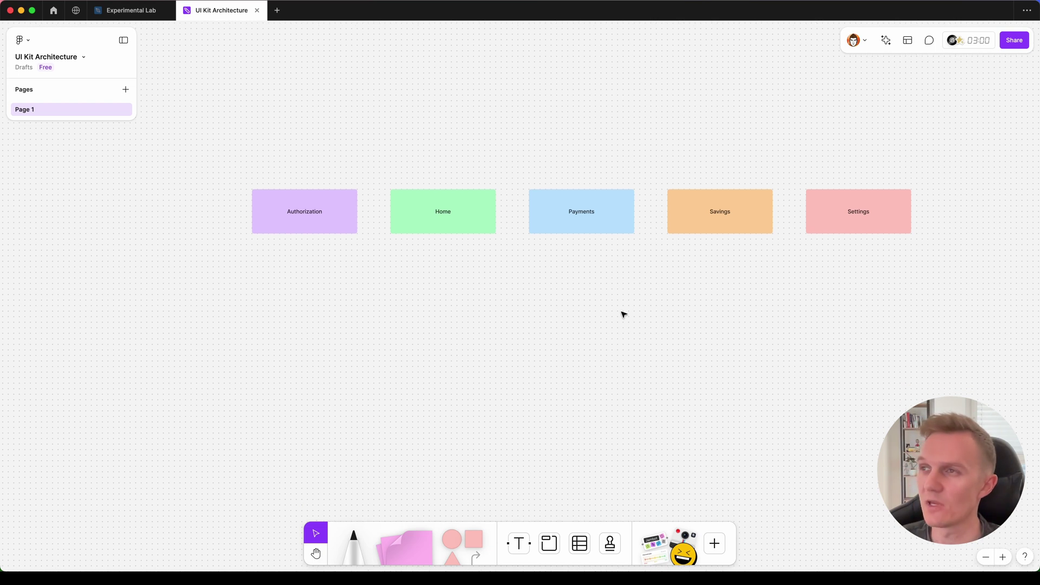
Duplicate Authorization directly below it and label the copy Log in.
{"action": "key", "text": "h"}
{"action": "scroll", "coordinate": [586, 307], "scroll_direction": "left", "scroll_amount": 2}
{"action": "left_click_drag", "start_coordinate": [586, 307], "coordinate": [550, 248]}
{"action": "key", "text": "v"}
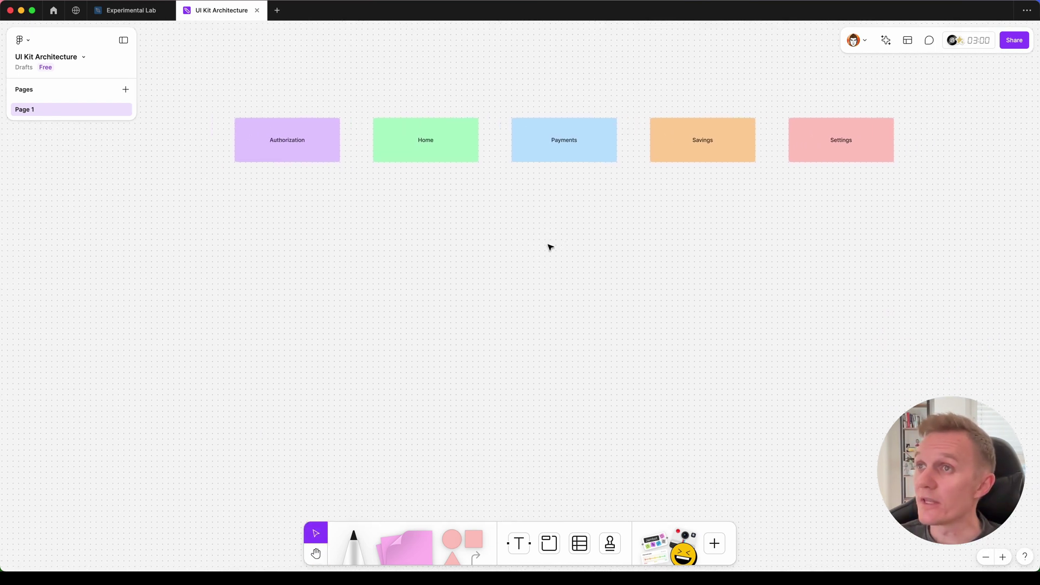
{"action": "left_click", "coordinate": [327, 156]}
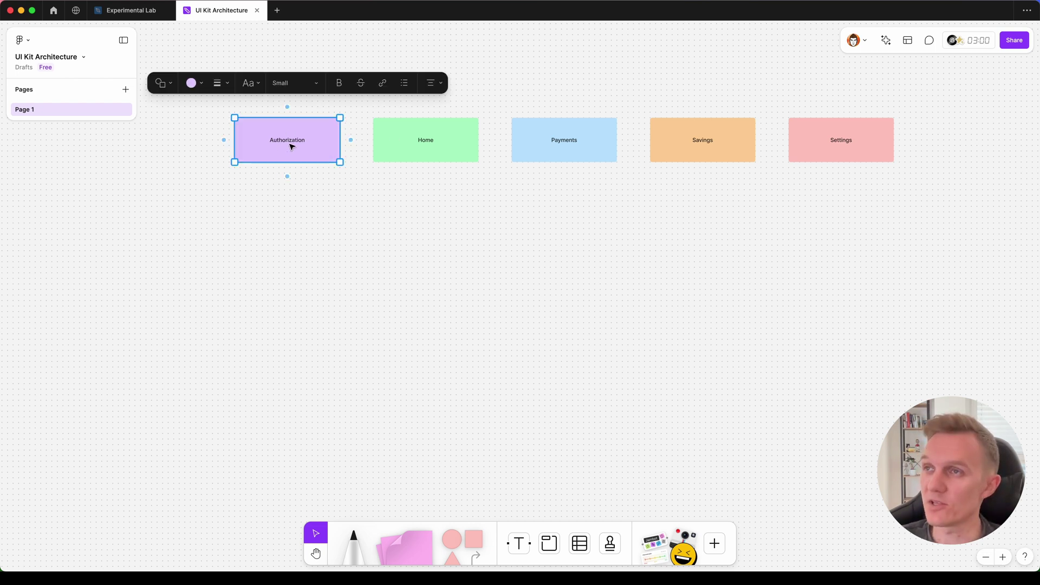
{"action": "left_click_drag", "start_coordinate": [292, 145], "coordinate": [291, 199]}
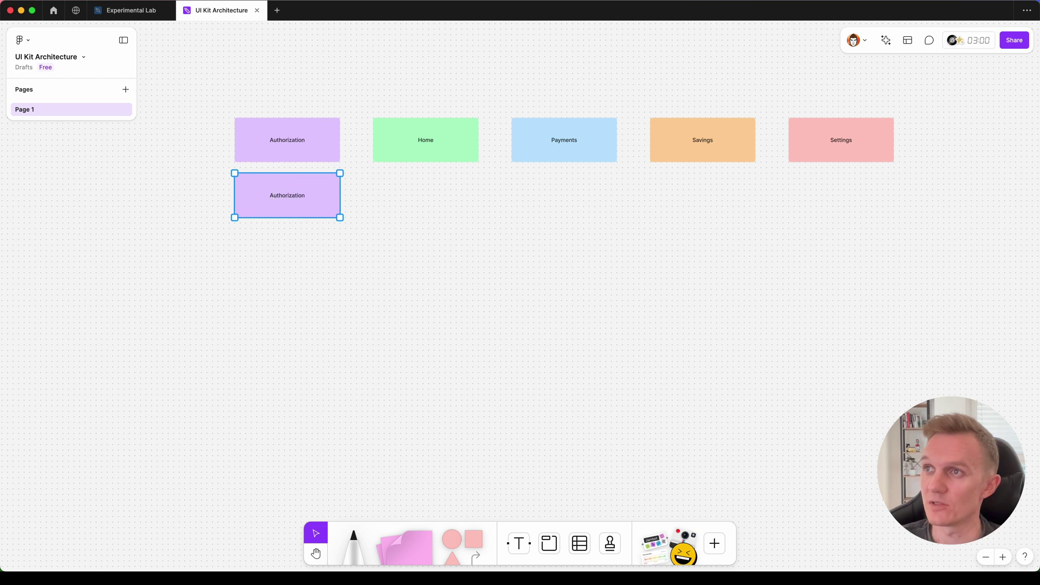
{"action": "double_click", "coordinate": [290, 198]}
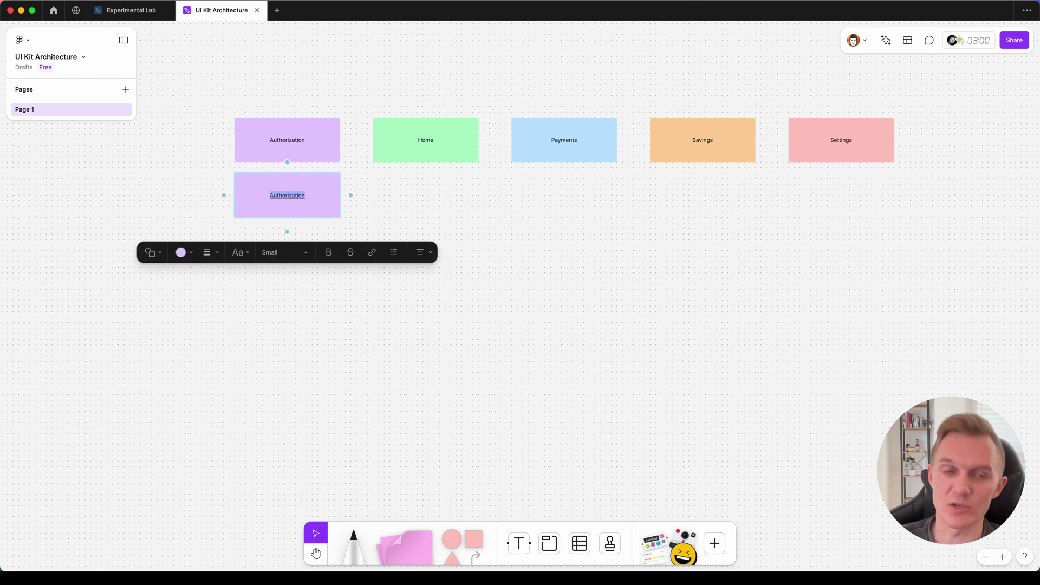
{"action": "type", "text": "Log in"}
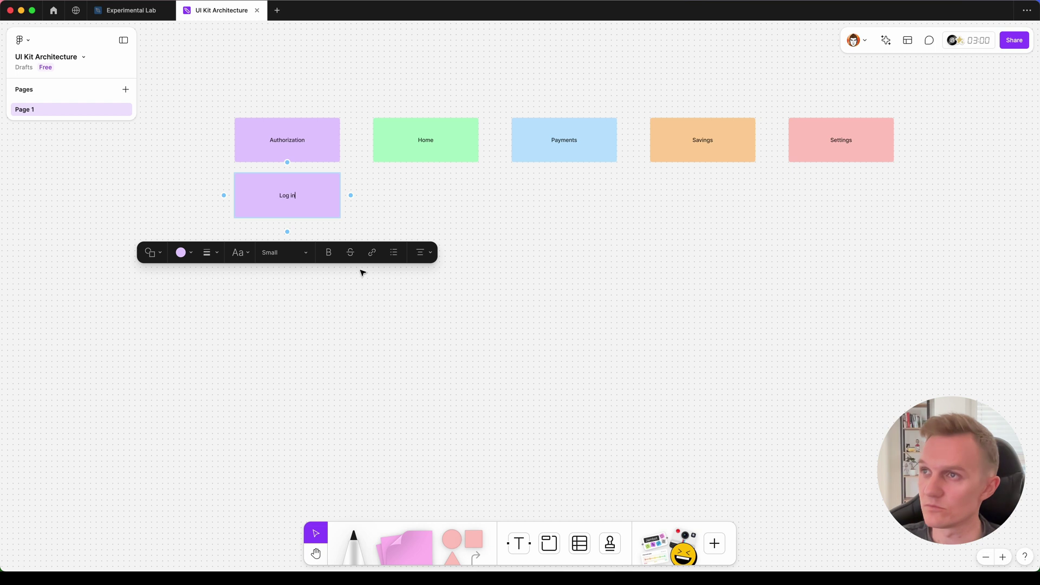
{"action": "left_click", "coordinate": [319, 336]}
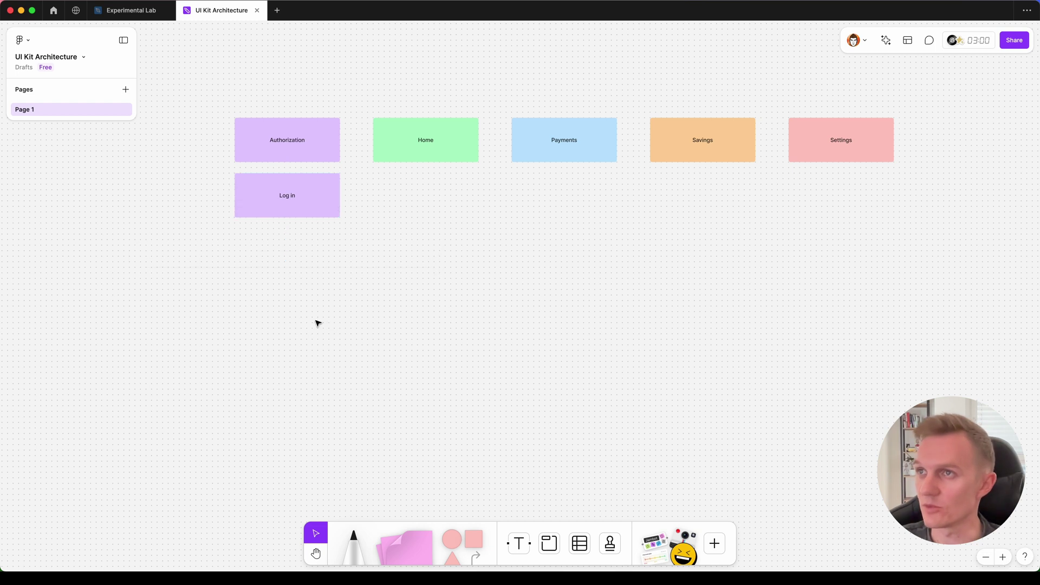
Add Sign up and Forgot password boxes below Log in.
{"action": "left_click", "coordinate": [284, 193]}
{"action": "left_click_drag", "start_coordinate": [293, 192], "coordinate": [288, 246]}
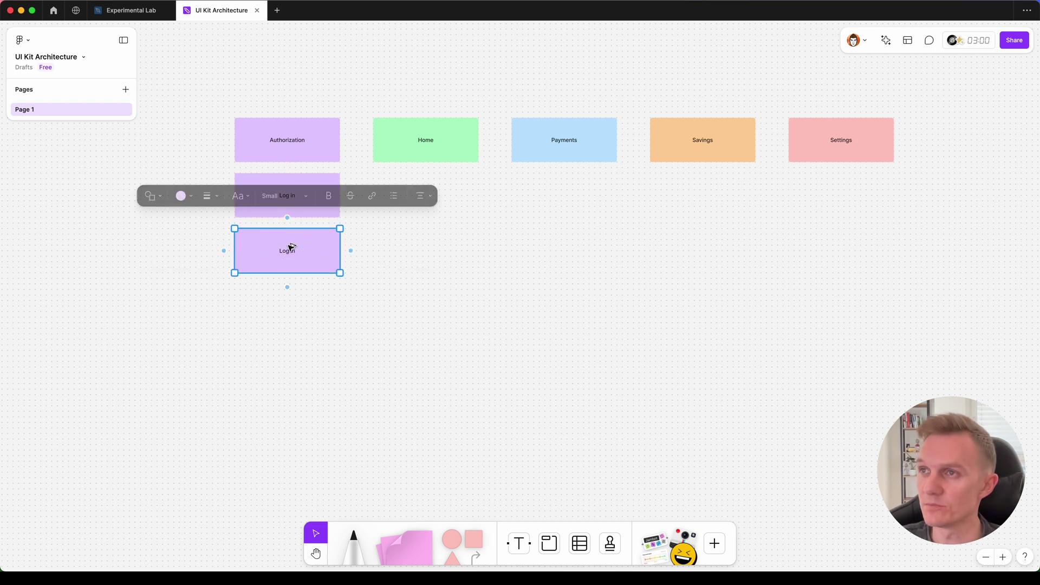
{"action": "double_click", "coordinate": [287, 250]}
{"action": "type", "text": "Sign up"}
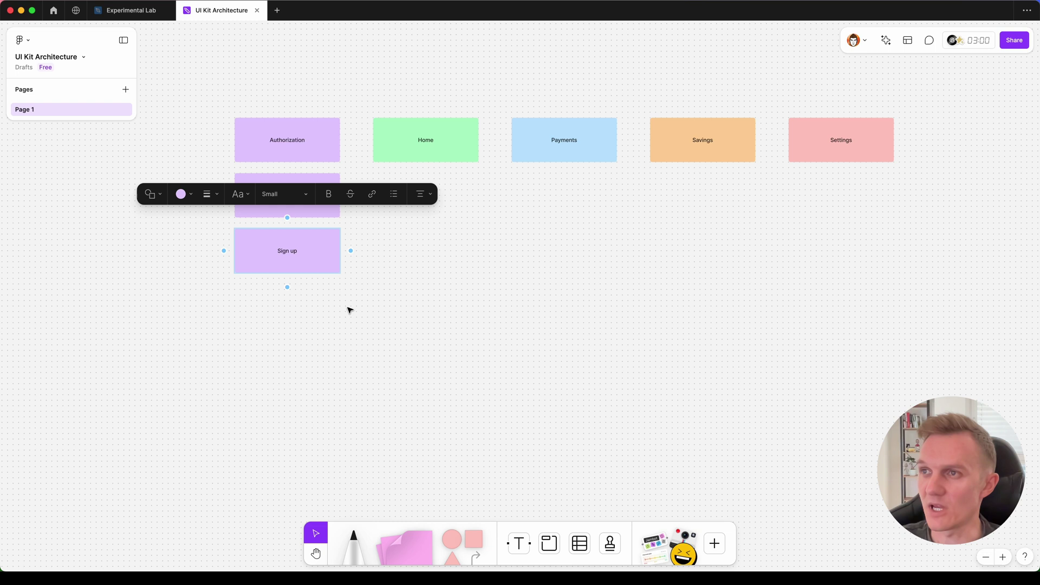
{"action": "left_click", "coordinate": [336, 332]}
{"action": "left_click", "coordinate": [303, 259]}
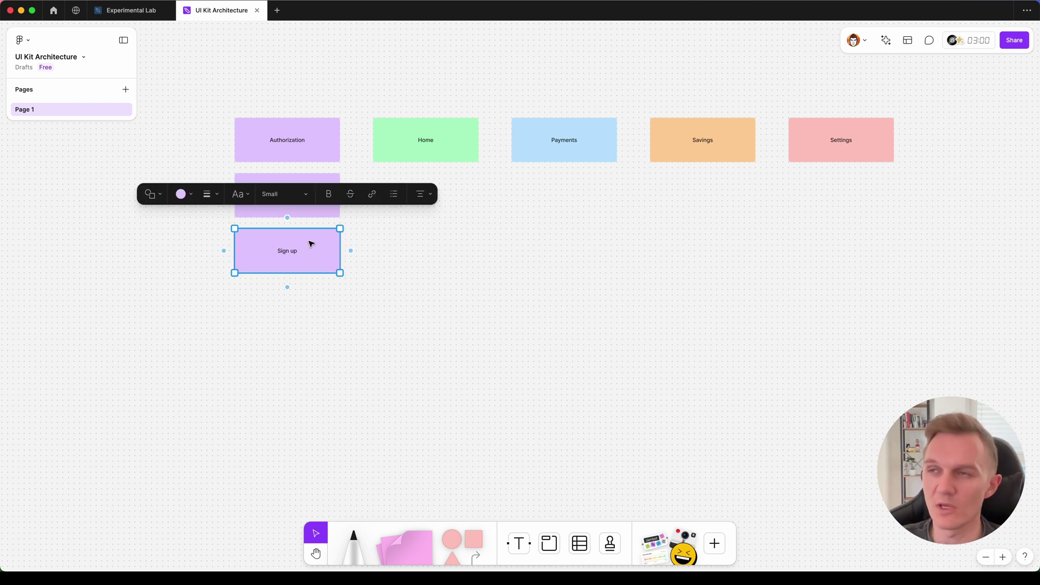
{"action": "left_click_drag", "start_coordinate": [311, 244], "coordinate": [304, 302]}
{"action": "double_click", "coordinate": [294, 305]}
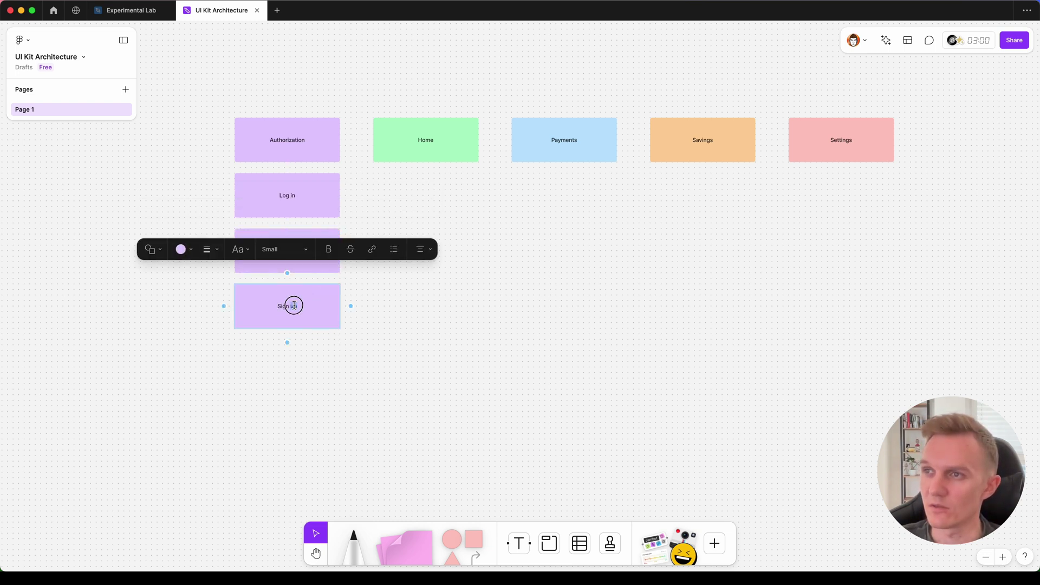
{"action": "type", "text": "R"}
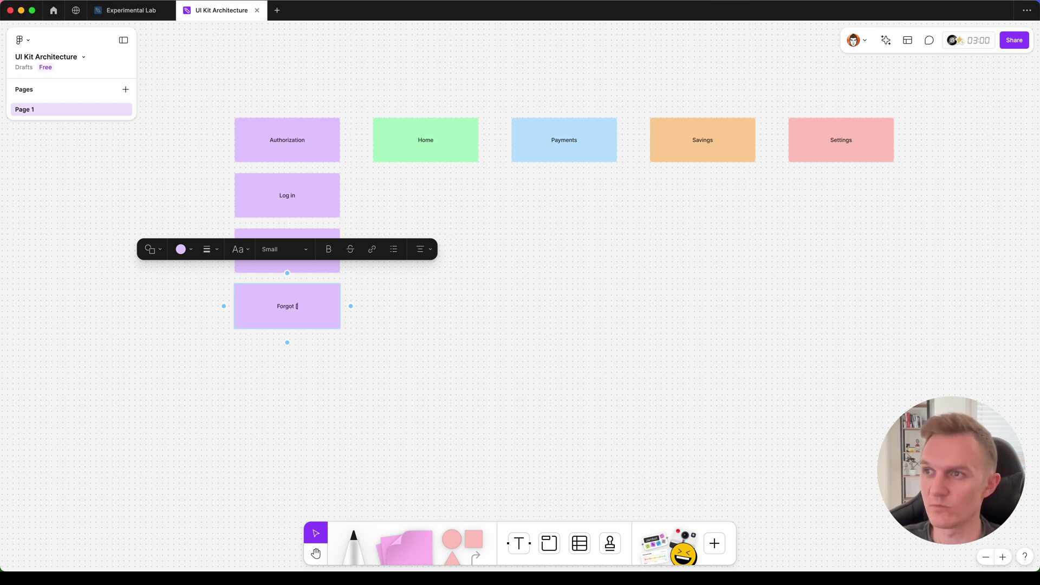
{"action": "type", "text": "orgot"}
{"action": "key", "text": "BackSpace"}
{"action": "type", "text": "password"}
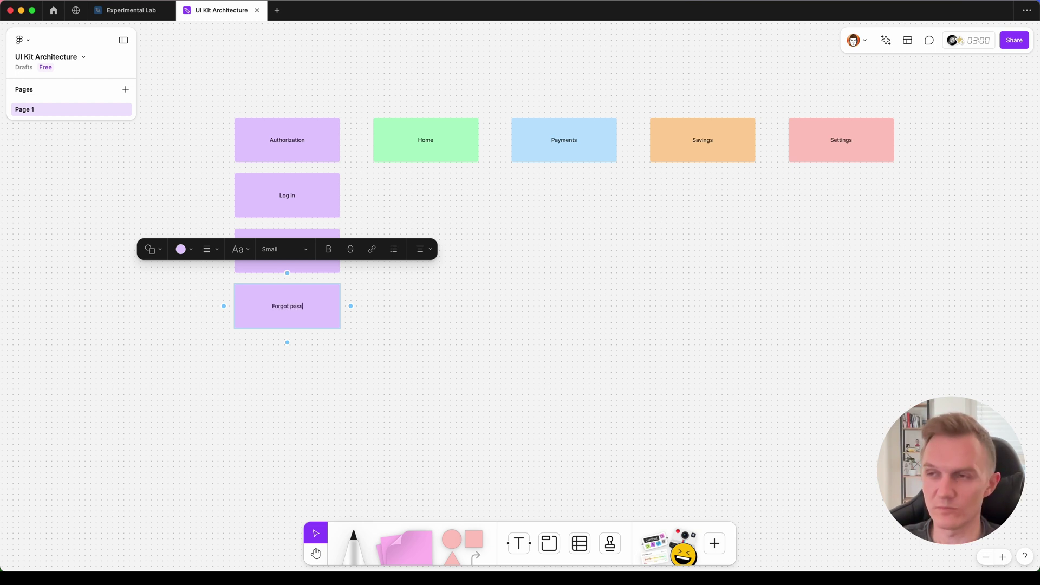
{"action": "left_click", "coordinate": [305, 383]}
Add Log in with email and Sign up with email boxes below them.
{"action": "left_click", "coordinate": [289, 306]}
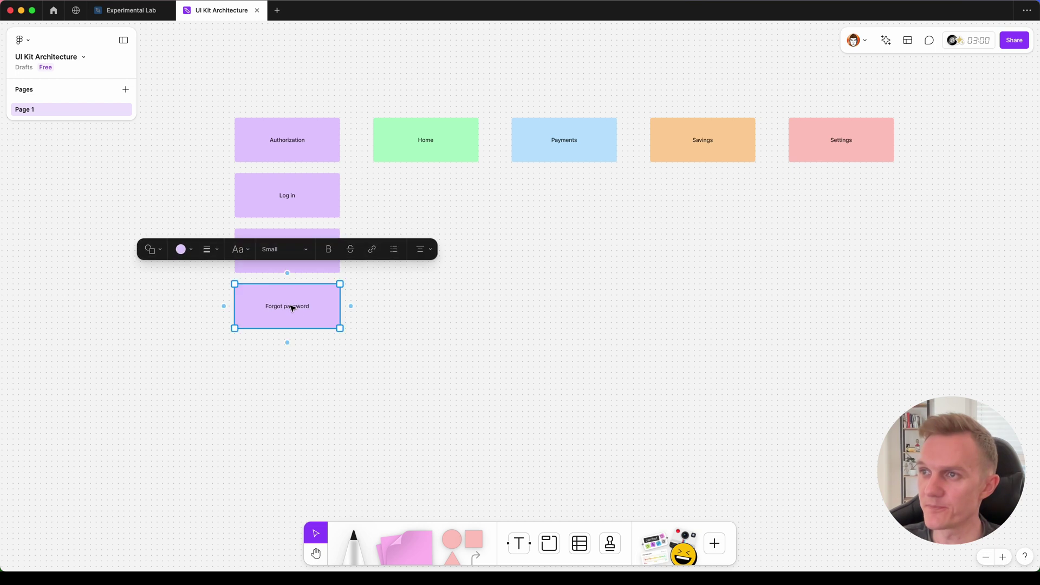
{"action": "left_click_drag", "start_coordinate": [291, 304], "coordinate": [291, 364]}
{"action": "double_click", "coordinate": [291, 364]}
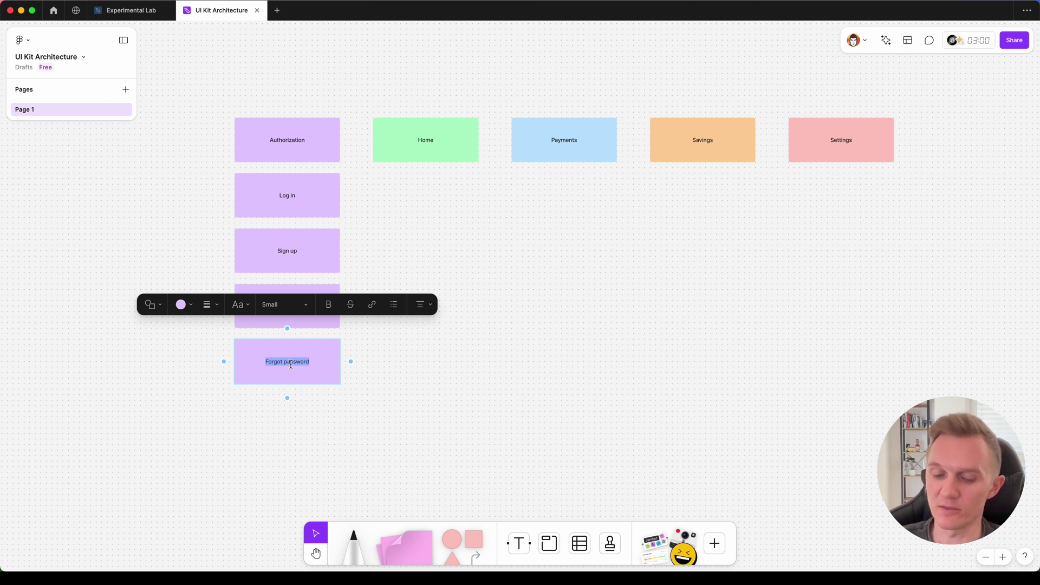
{"action": "type", "text": "Log in with"}
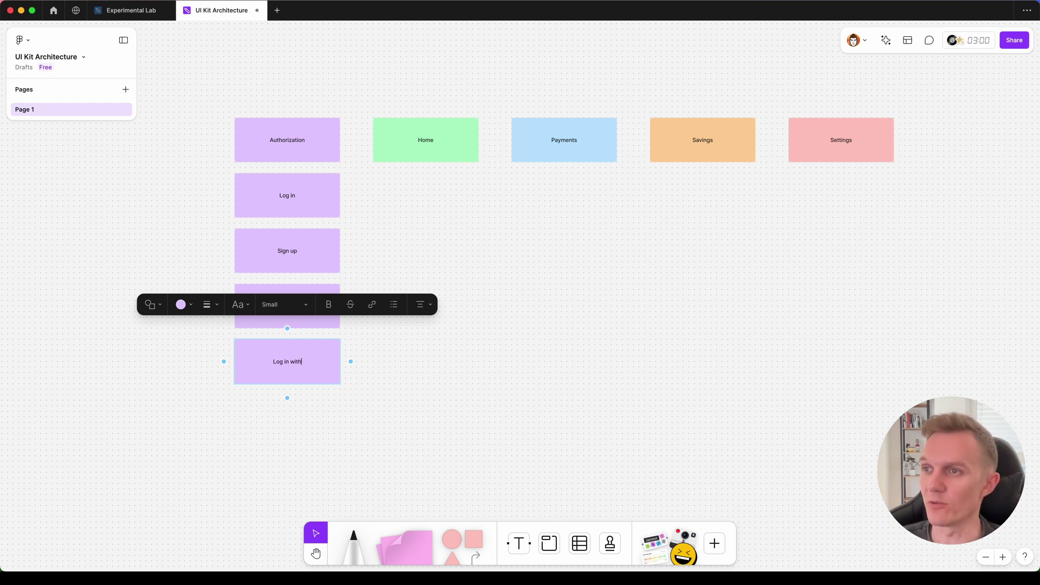
{"action": "type", "text": " email"}
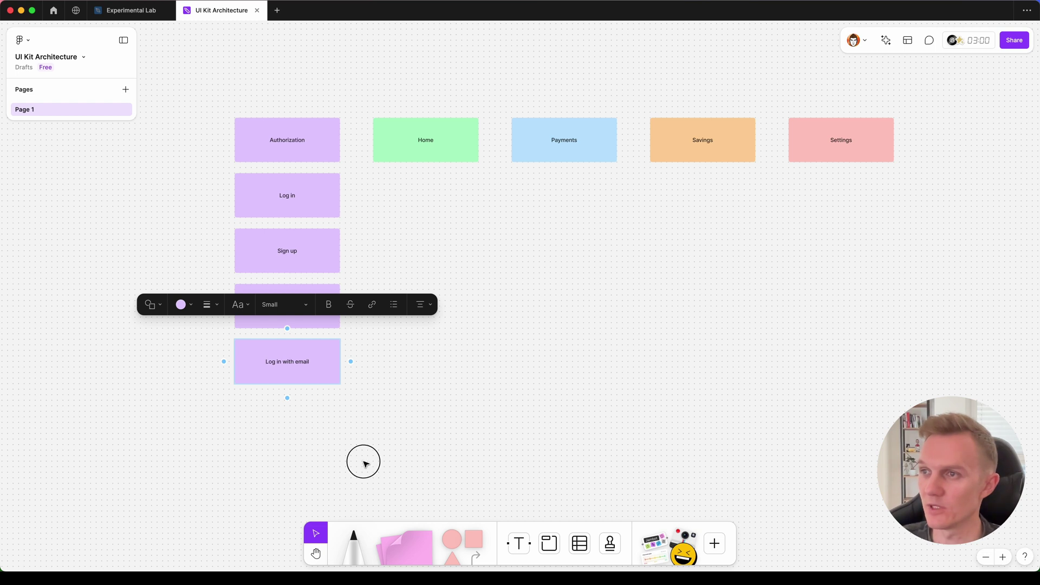
{"action": "left_click", "coordinate": [364, 463]}
{"action": "left_click", "coordinate": [316, 358]}
{"action": "left_click_drag", "start_coordinate": [316, 357], "coordinate": [222, 418]}
{"action": "double_click", "coordinate": [316, 412]}
{"action": "type", "text": "Sign"}
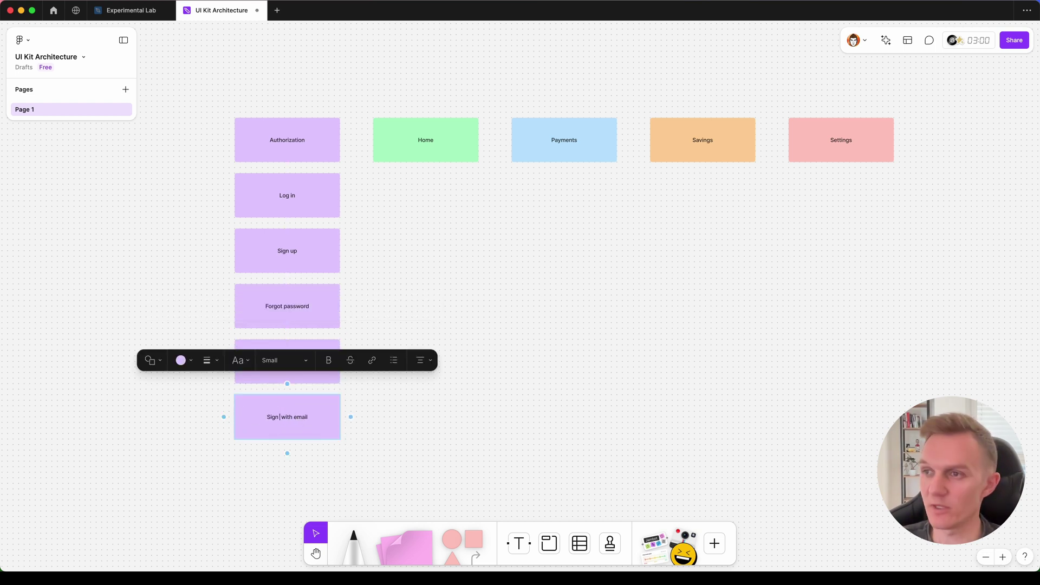
{"action": "type", "text": " up"}
{"action": "left_click", "coordinate": [466, 483]}
Add a 2FA code form box at the bottom of the column.
{"action": "left_click", "coordinate": [324, 421]}
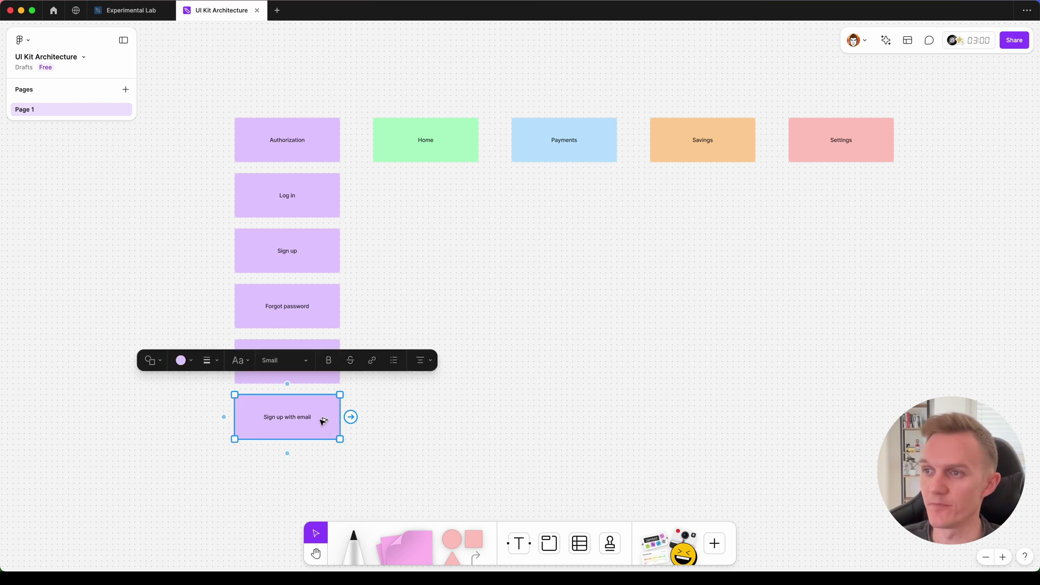
{"action": "left_click_drag", "start_coordinate": [323, 421], "coordinate": [316, 474]}
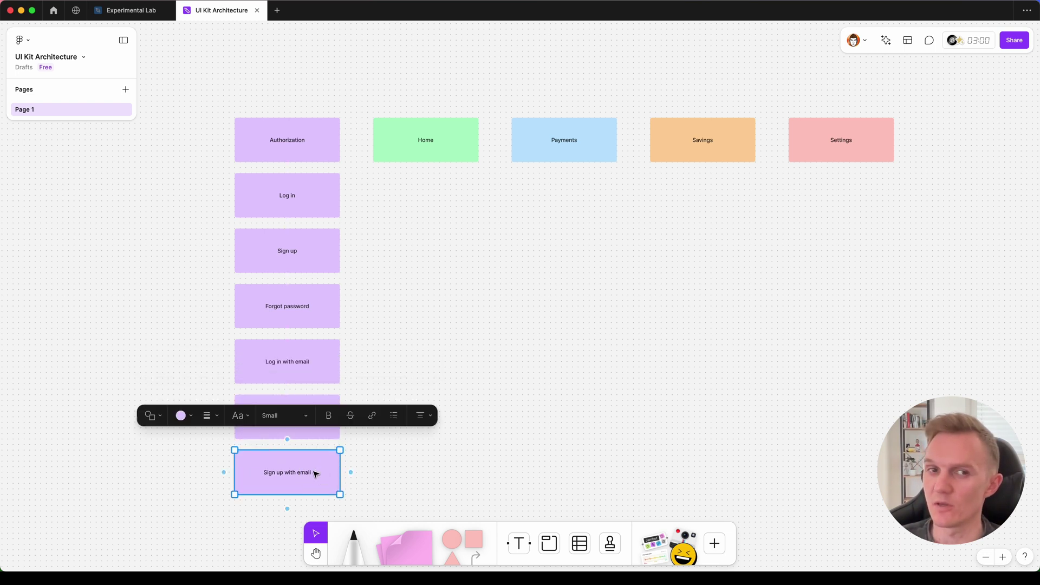
{"action": "key", "text": "Return"}
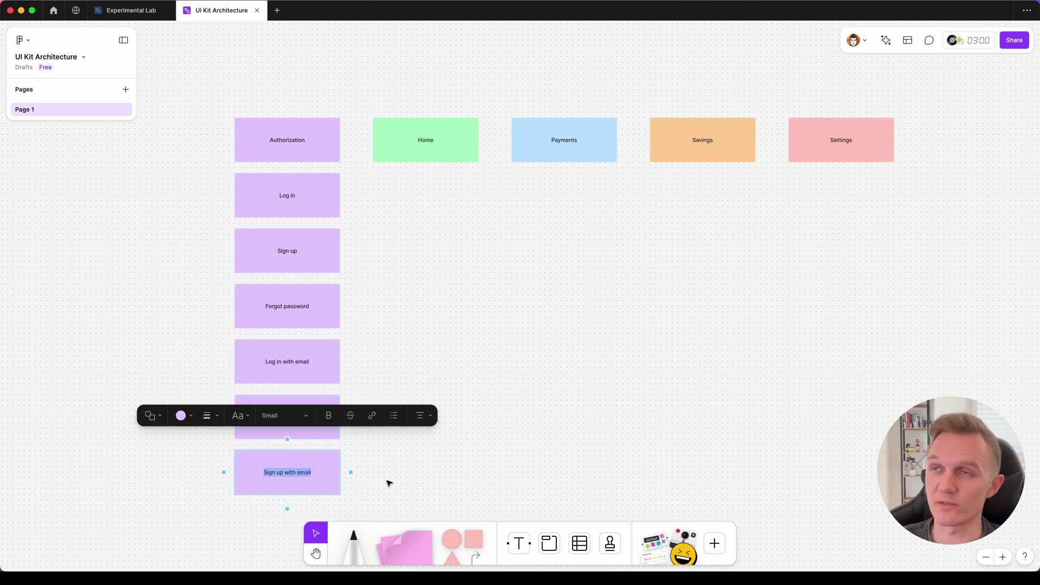
{"action": "type", "text": "2"}
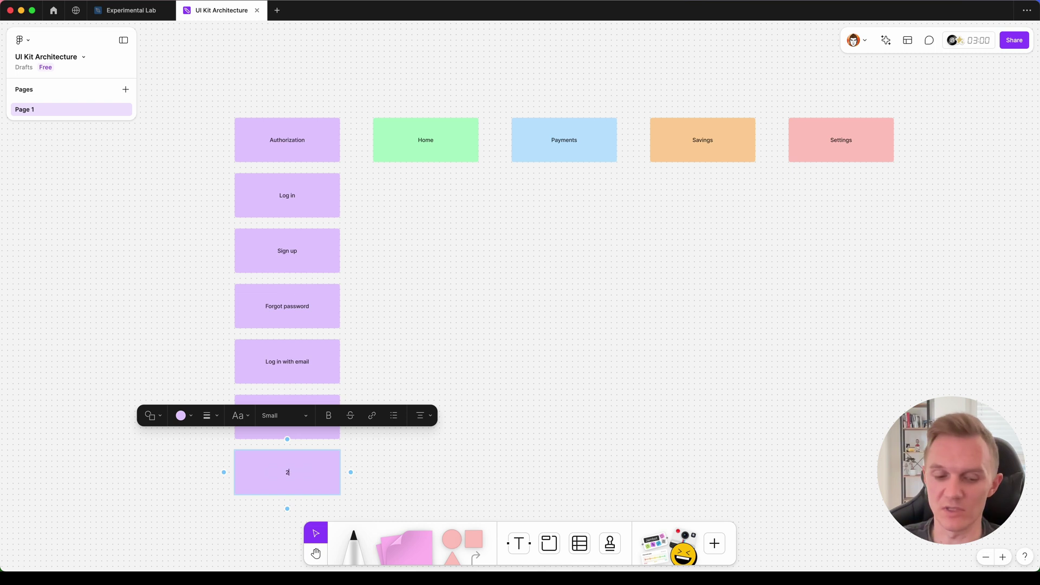
{"action": "type", "text": "FA cod"}
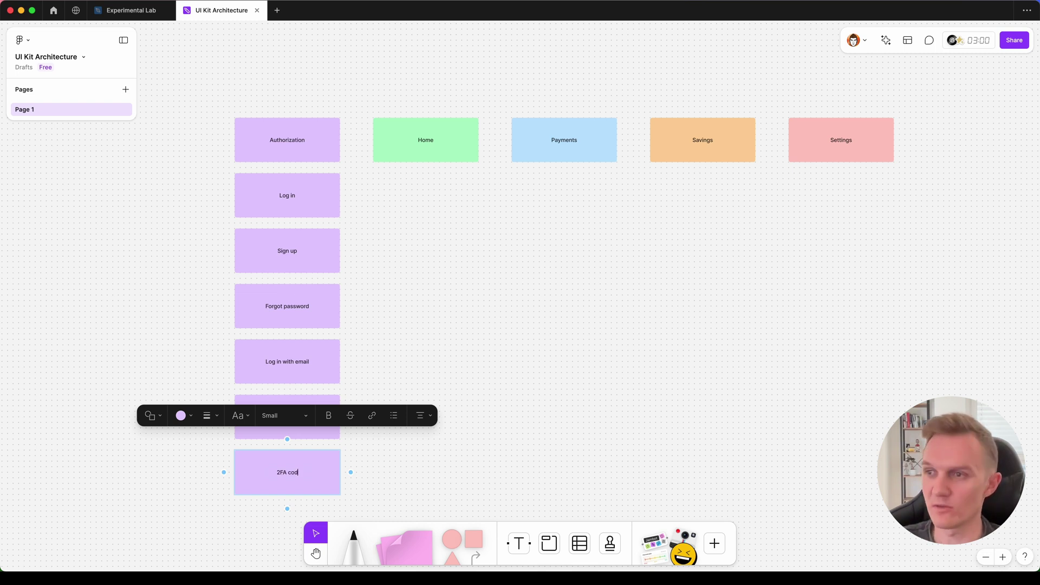
{"action": "type", "text": "e form"}
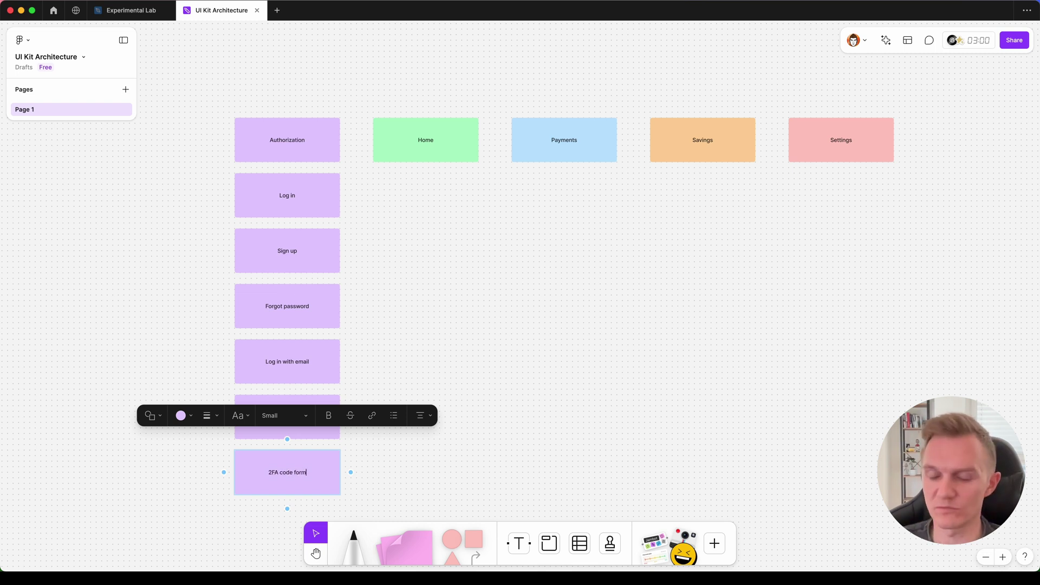
{"action": "left_click", "coordinate": [421, 479]}
Duplicate 2FA code form below and relabel the copy Biometric authentication.
{"action": "scroll", "coordinate": [315, 444], "scroll_direction": "down", "scroll_amount": 3}
{"action": "left_click", "coordinate": [316, 390]}
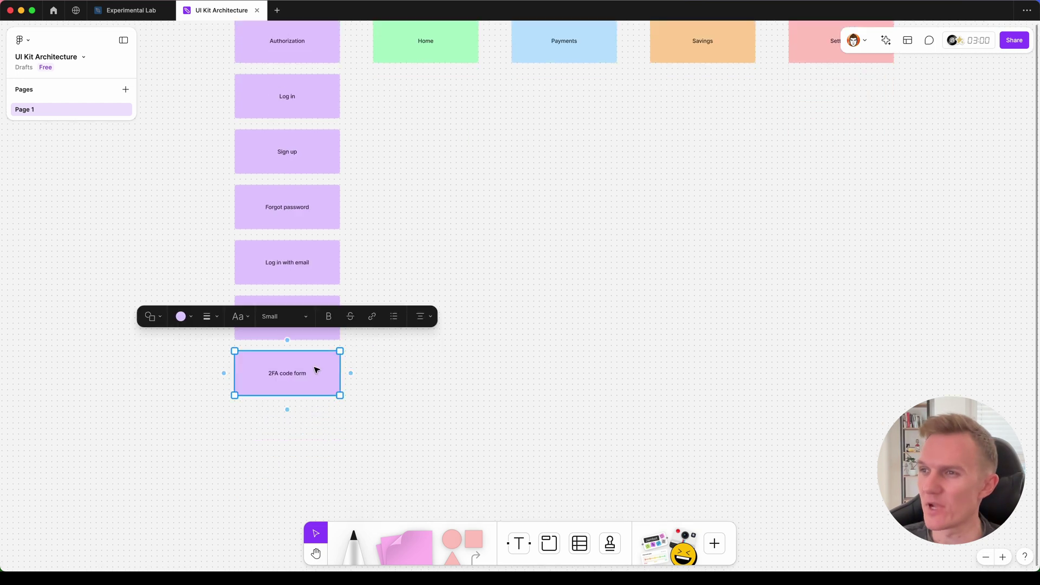
{"action": "left_click_drag", "start_coordinate": [316, 370], "coordinate": [291, 430]}
{"action": "triple_click", "coordinate": [292, 430]}
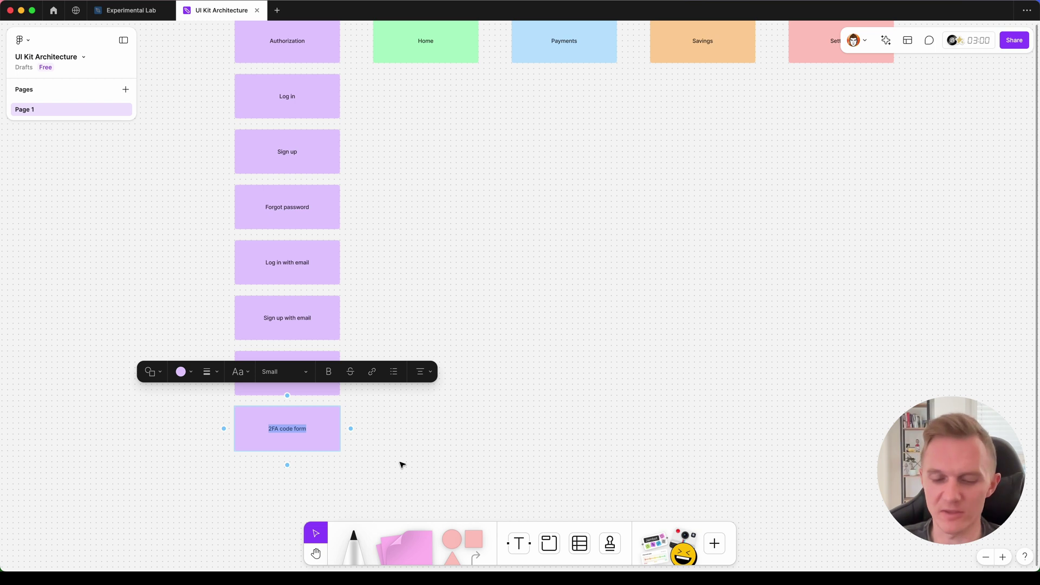
{"action": "type", "text": "Biometric"}
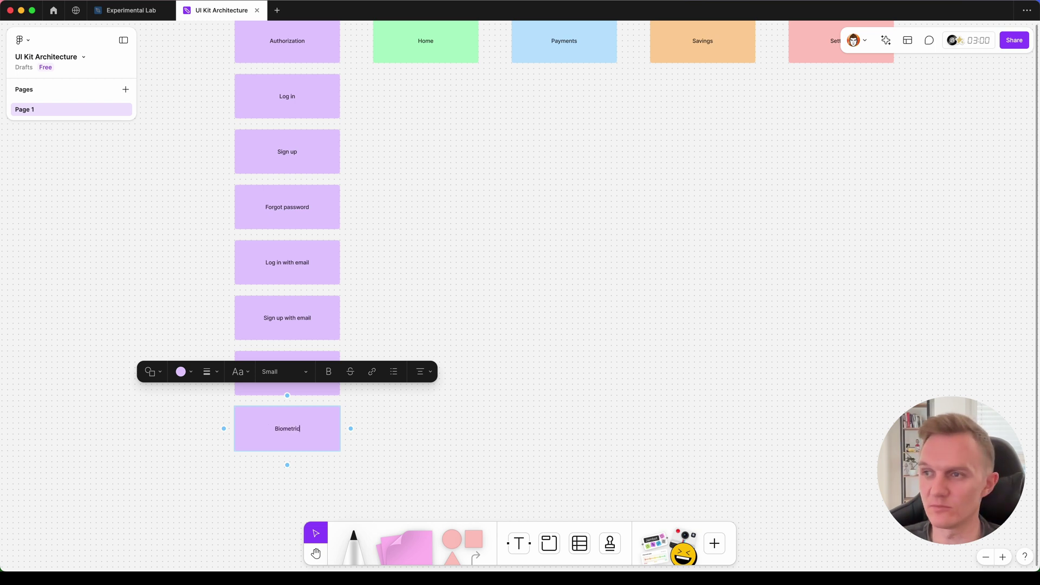
{"action": "type", "text": " an"}
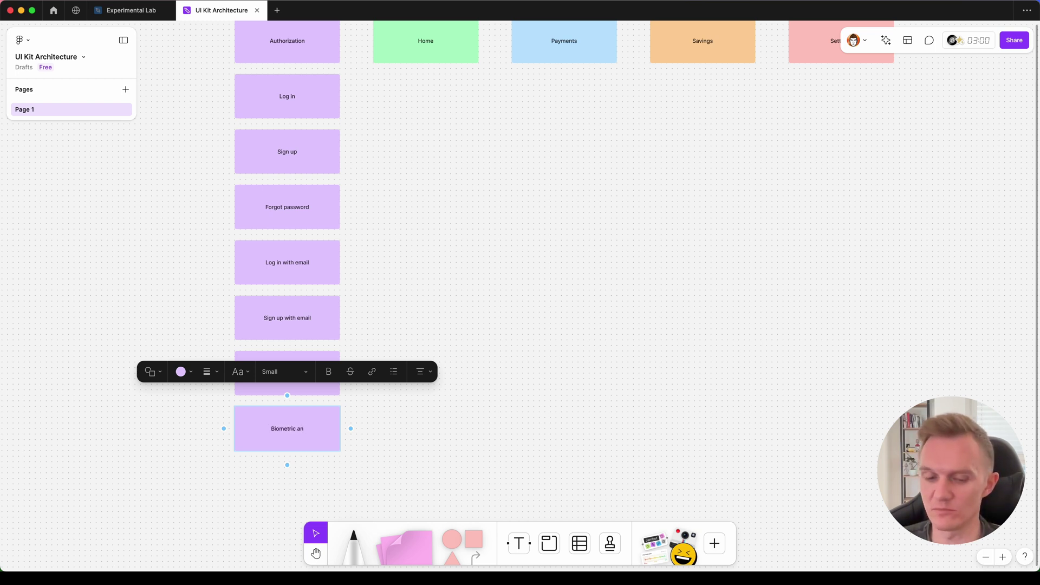
{"action": "key", "text": "BackSpace"}
{"action": "type", "text": "uthenti"}
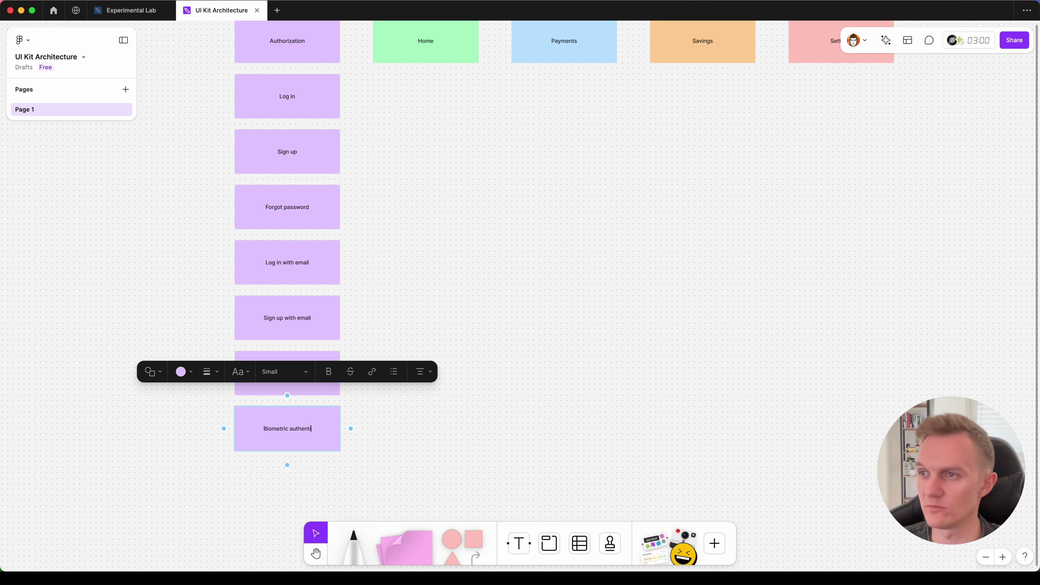
{"action": "type", "text": "cation"}
{"action": "left_click", "coordinate": [421, 474]}
{"action": "left_click_drag", "start_coordinate": [468, 192], "coordinate": [387, 301]}
{"action": "key", "text": "v"}
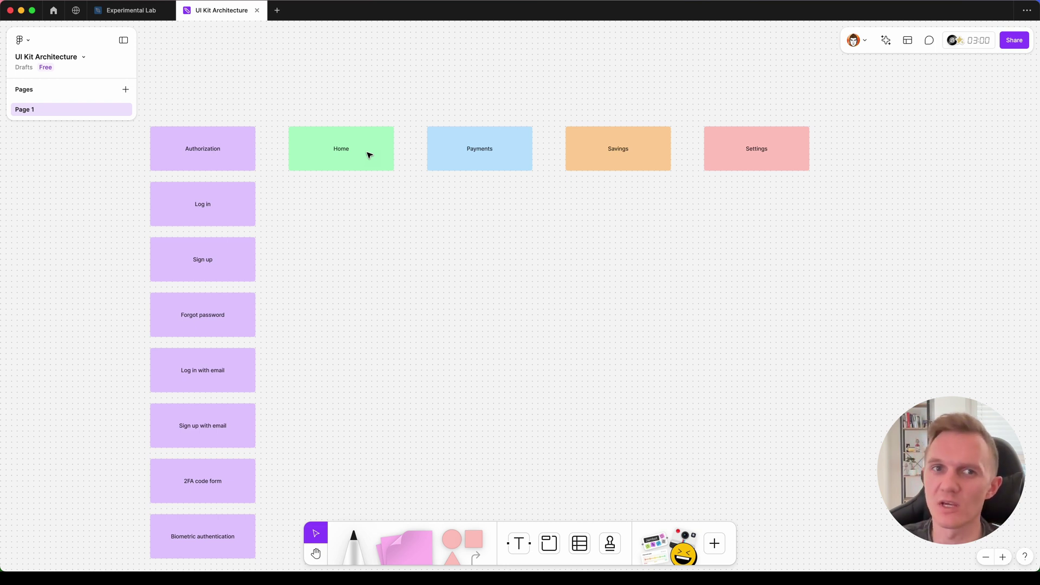
Place a copy of Home below it and rename it Account details.
{"action": "left_click", "coordinate": [361, 155]}
{"action": "left_click_drag", "start_coordinate": [364, 158], "coordinate": [360, 209]}
{"action": "double_click", "coordinate": [346, 206]}
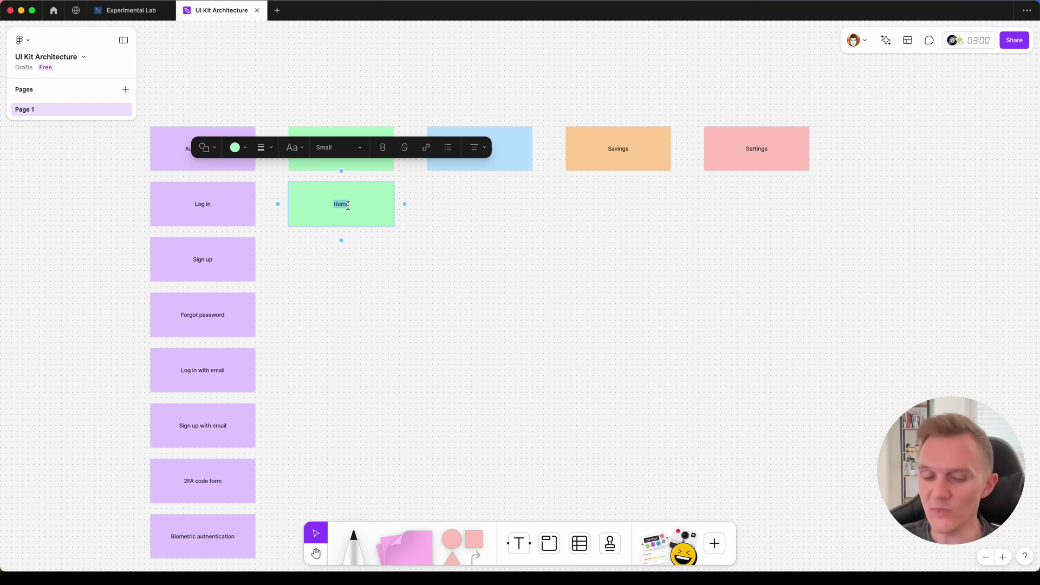
{"action": "type", "text": "Accou"}
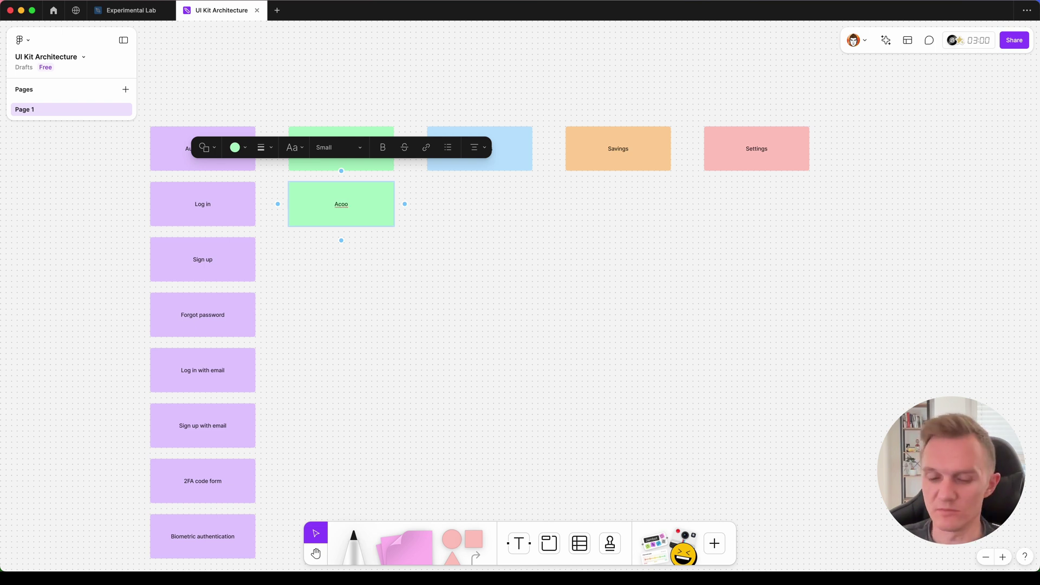
{"action": "key", "text": "BackSpace"}
{"action": "key", "text": "BackSpace"}
{"action": "key", "text": "BackSpace"}
{"action": "type", "text": "count"}
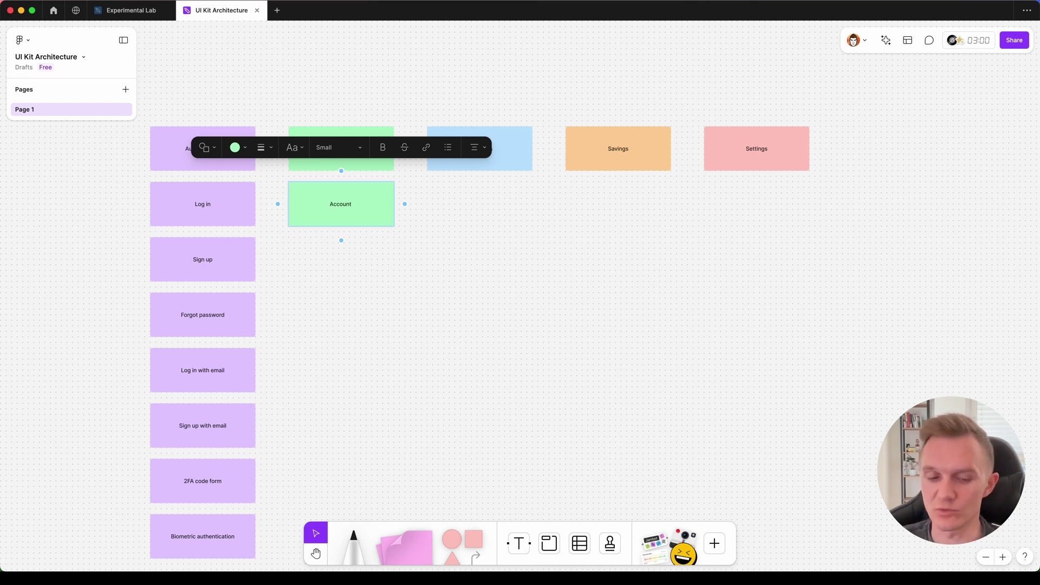
{"action": "type", "text": " details"}
{"action": "left_click", "coordinate": [336, 267]}
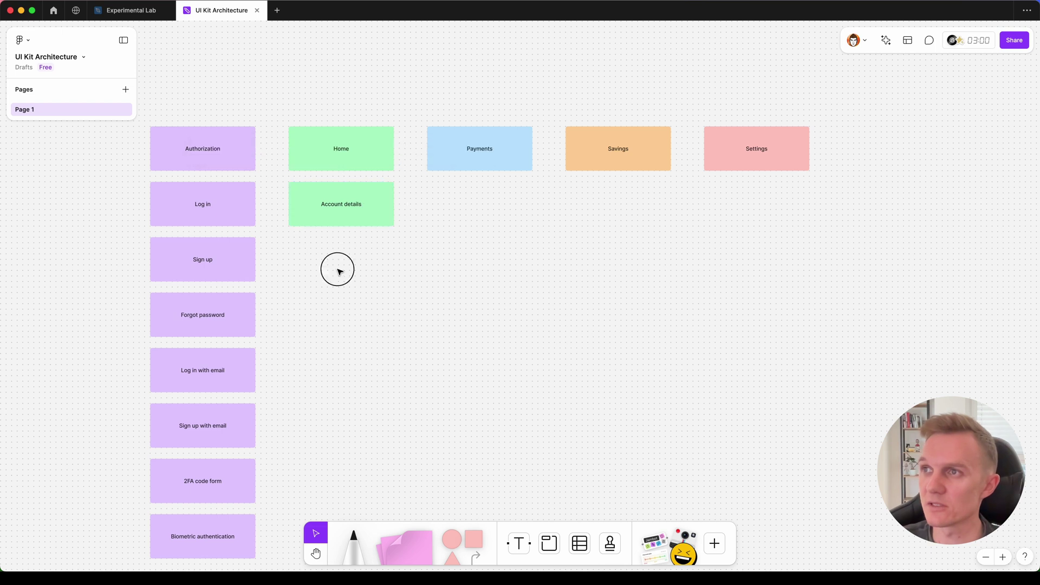
Copy Account details beneath it, rename it Card details, and copy it again.
{"action": "left_click", "coordinate": [330, 215]}
{"action": "left_click_drag", "start_coordinate": [336, 208], "coordinate": [319, 261]}
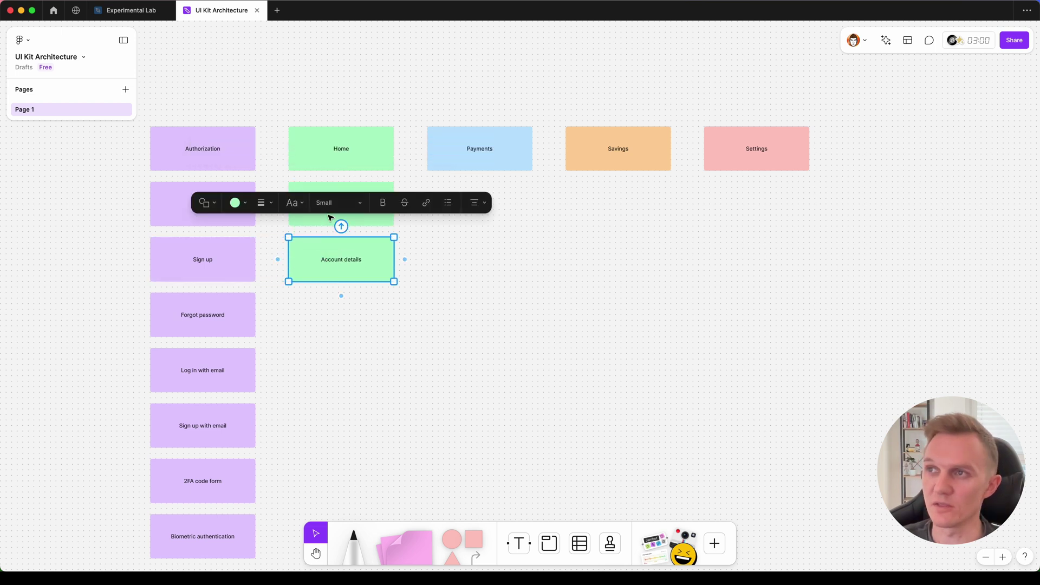
{"action": "left_click", "coordinate": [329, 222]}
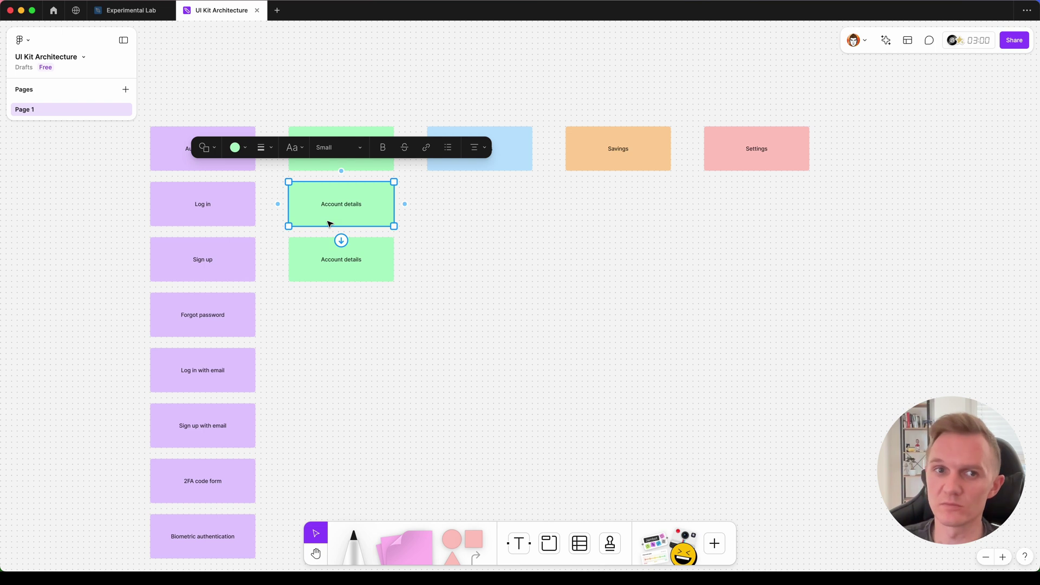
{"action": "double_click", "coordinate": [337, 260]}
{"action": "left_click", "coordinate": [338, 260]}
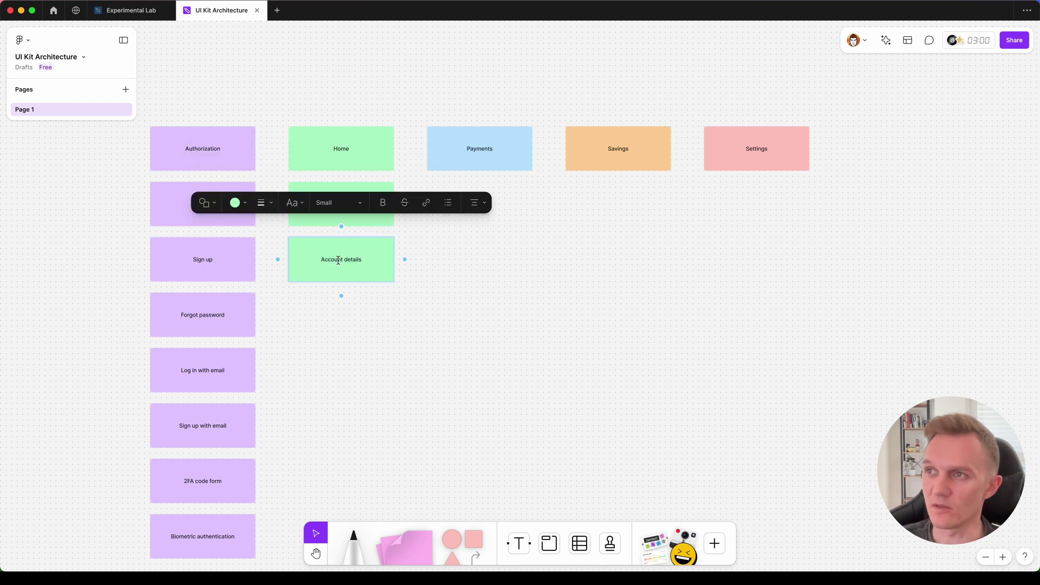
{"action": "double_click", "coordinate": [338, 260]}
{"action": "type", "text": "Ca"}
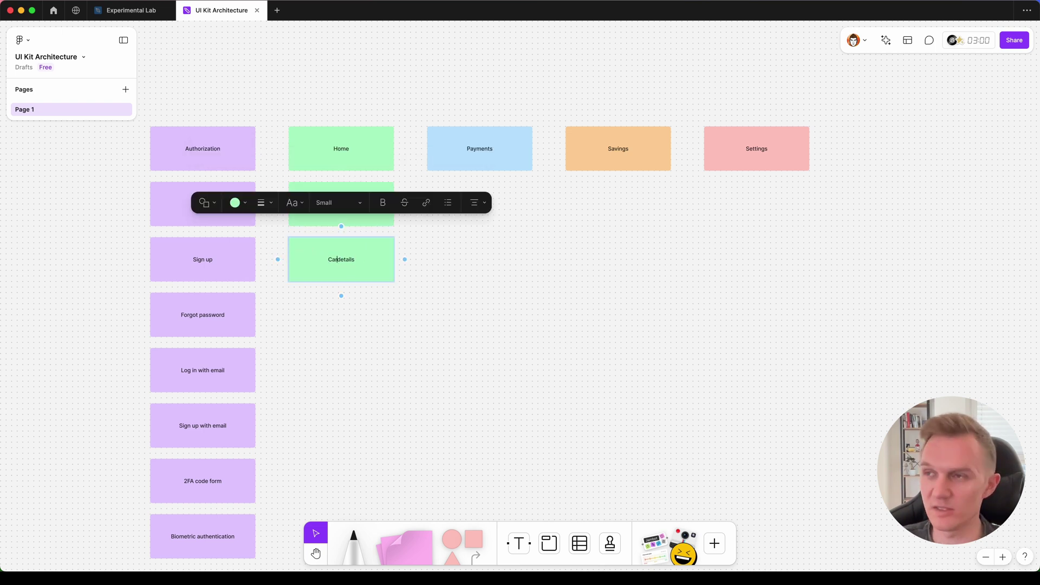
{"action": "type", "text": "rd"}
{"action": "left_click", "coordinate": [315, 301]}
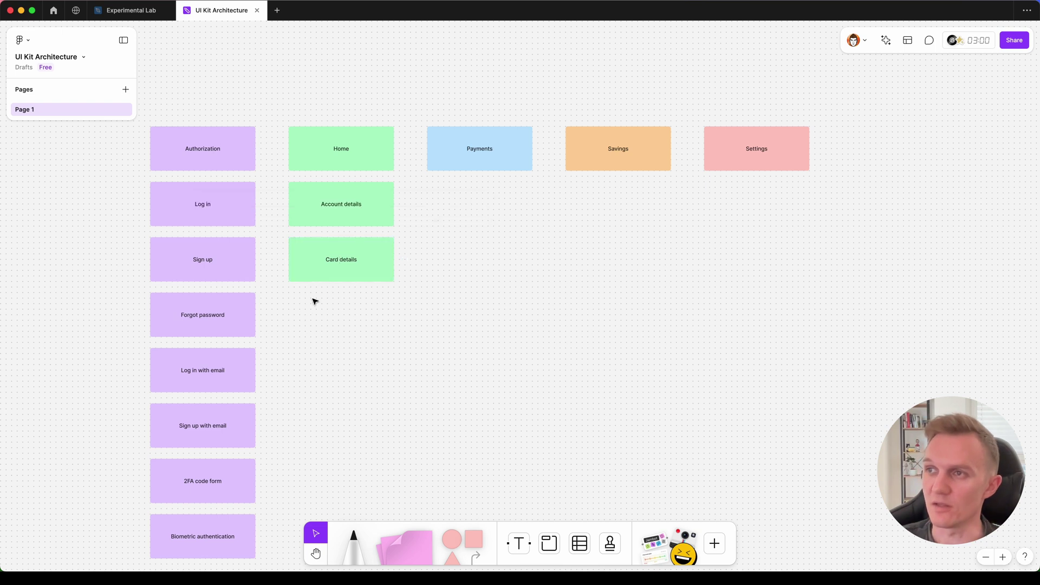
{"action": "left_click", "coordinate": [341, 260]}
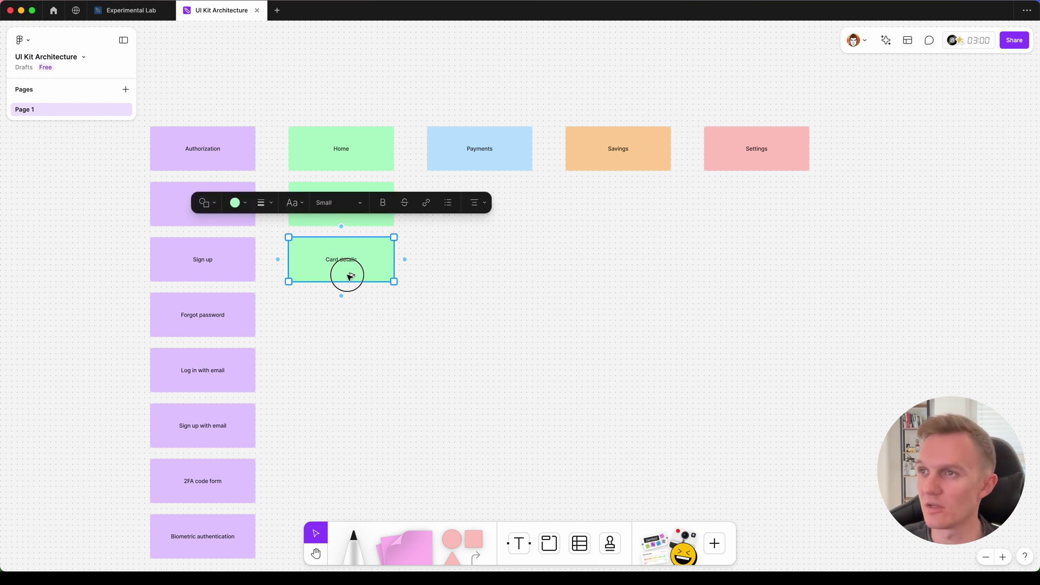
{"action": "left_click_drag", "start_coordinate": [349, 276], "coordinate": [344, 313]}
Label the new copy New account and add an Order new card note below it.
{"action": "double_click", "coordinate": [344, 315]}
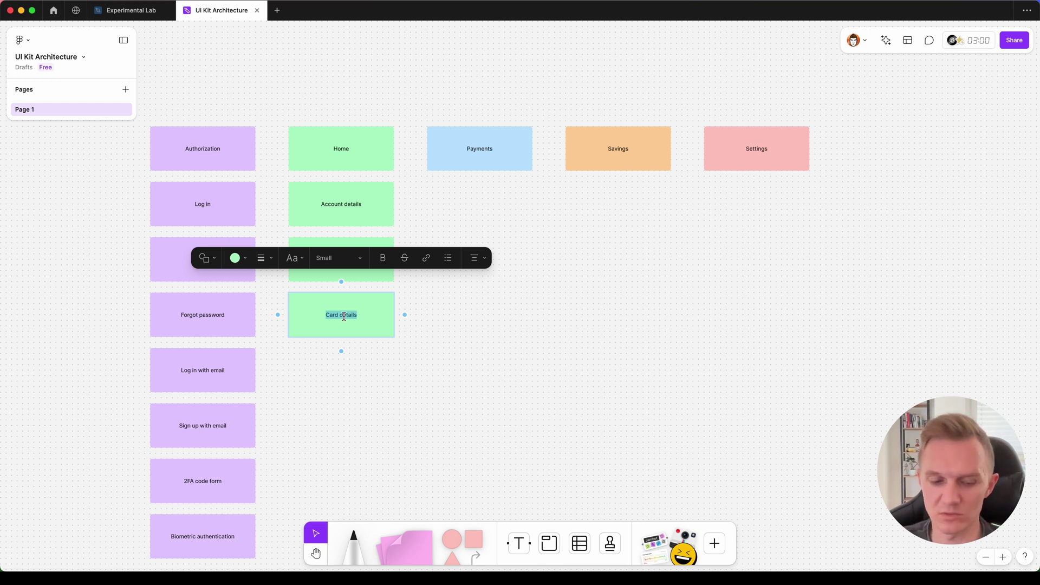
{"action": "type", "text": "New account"}
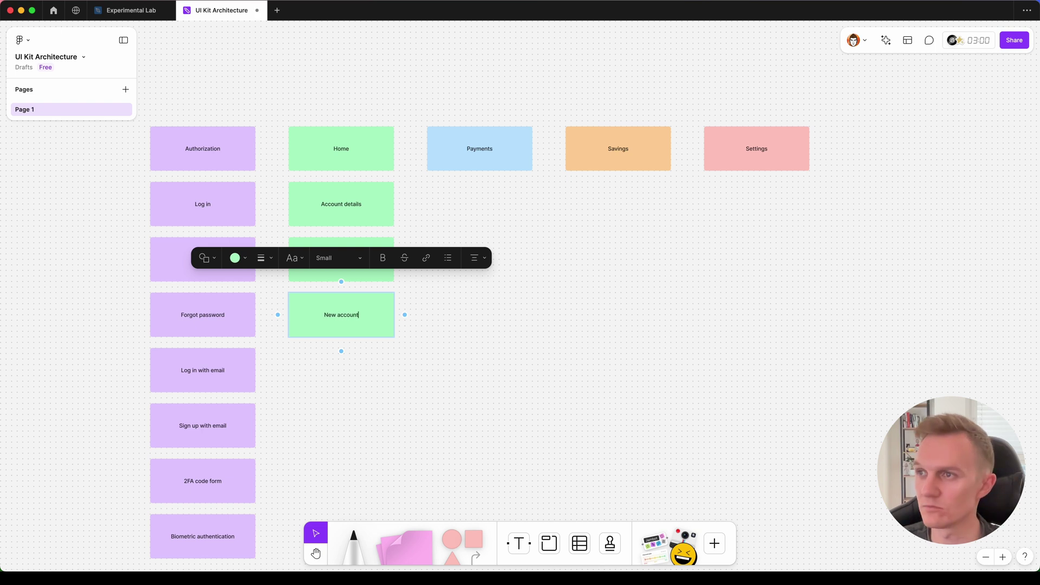
{"action": "left_click", "coordinate": [411, 381]}
{"action": "left_click", "coordinate": [350, 309]}
{"action": "left_click_drag", "start_coordinate": [350, 308], "coordinate": [341, 362]}
{"action": "double_click", "coordinate": [341, 359]}
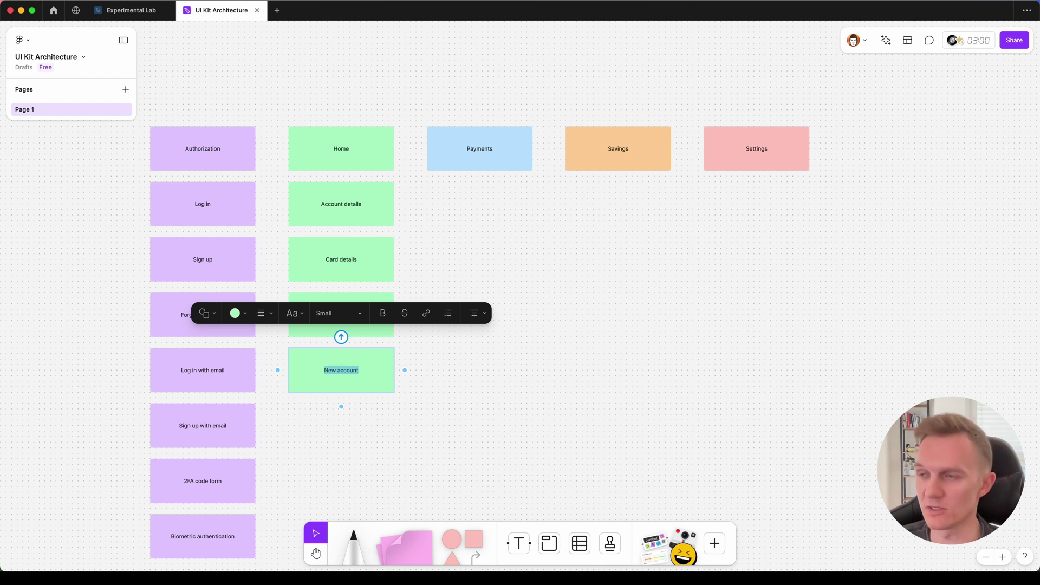
{"action": "key", "text": "BackSpace"}
{"action": "type", "text": "O"}
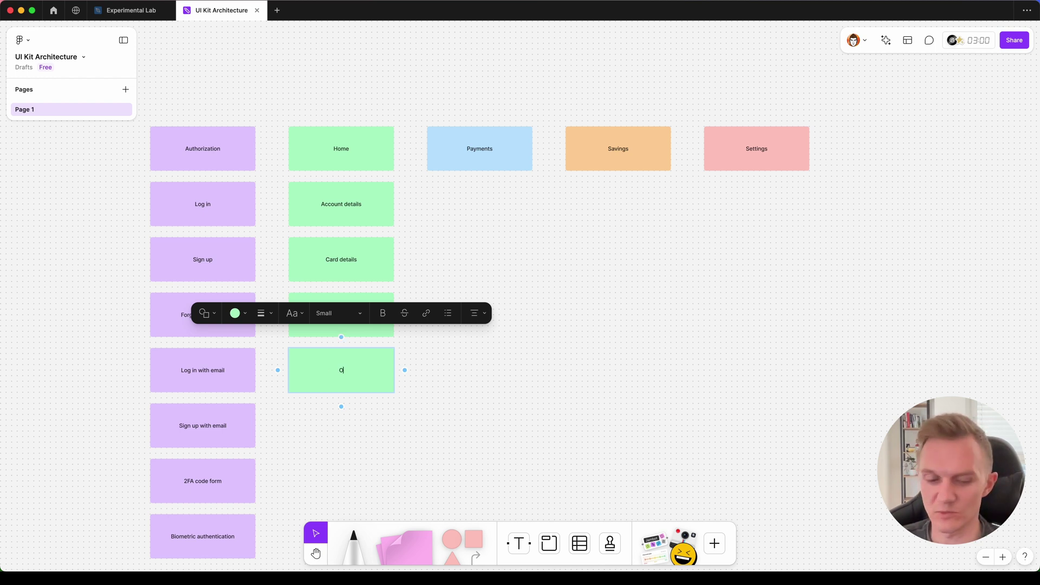
{"action": "type", "text": "rder new card"}
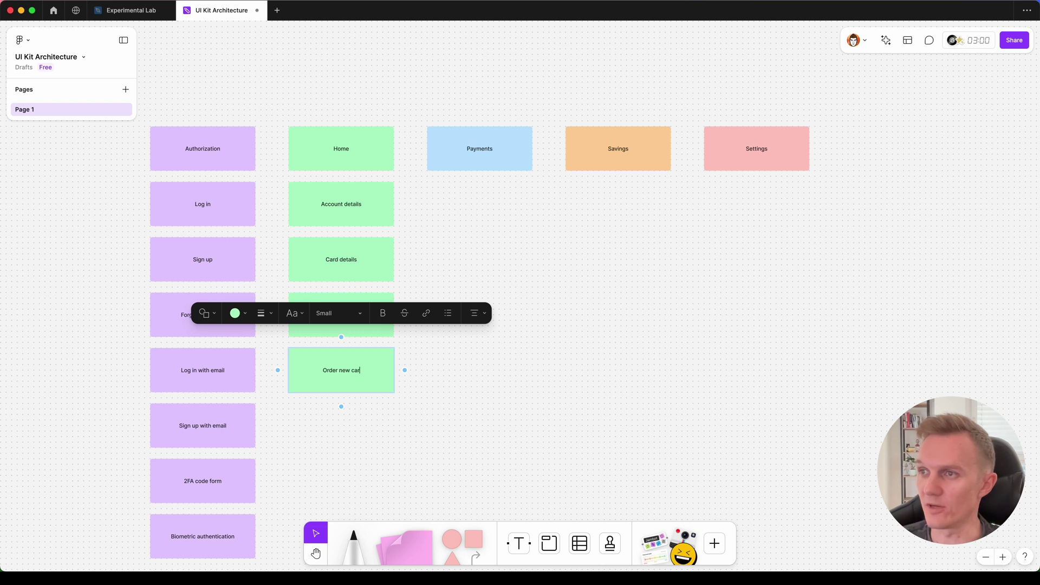
{"action": "left_click", "coordinate": [329, 434]}
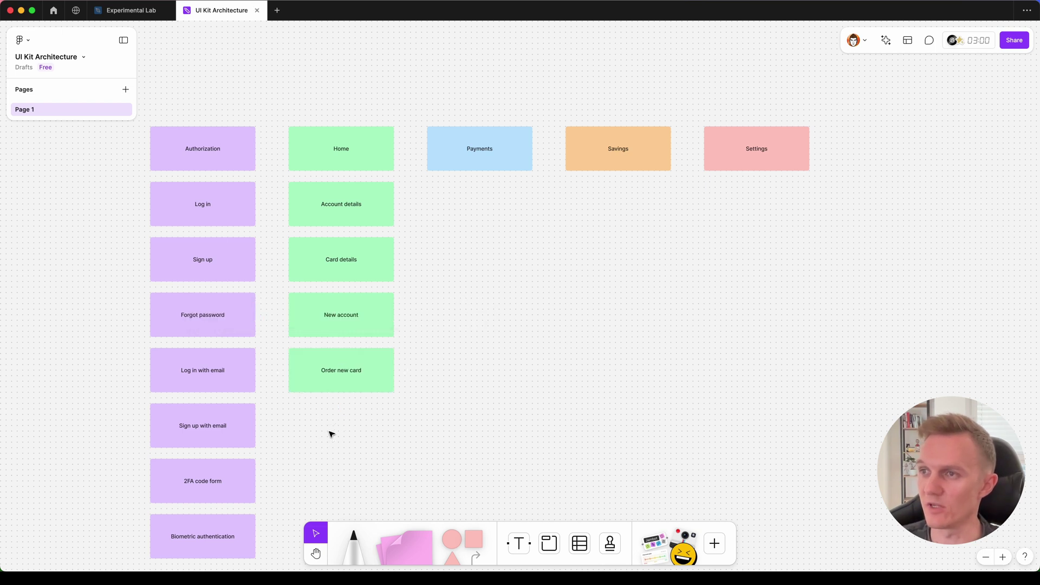
Add a Notifications note beneath Order new card.
{"action": "left_click", "coordinate": [332, 385]}
{"action": "left_click_drag", "start_coordinate": [332, 385], "coordinate": [329, 426]}
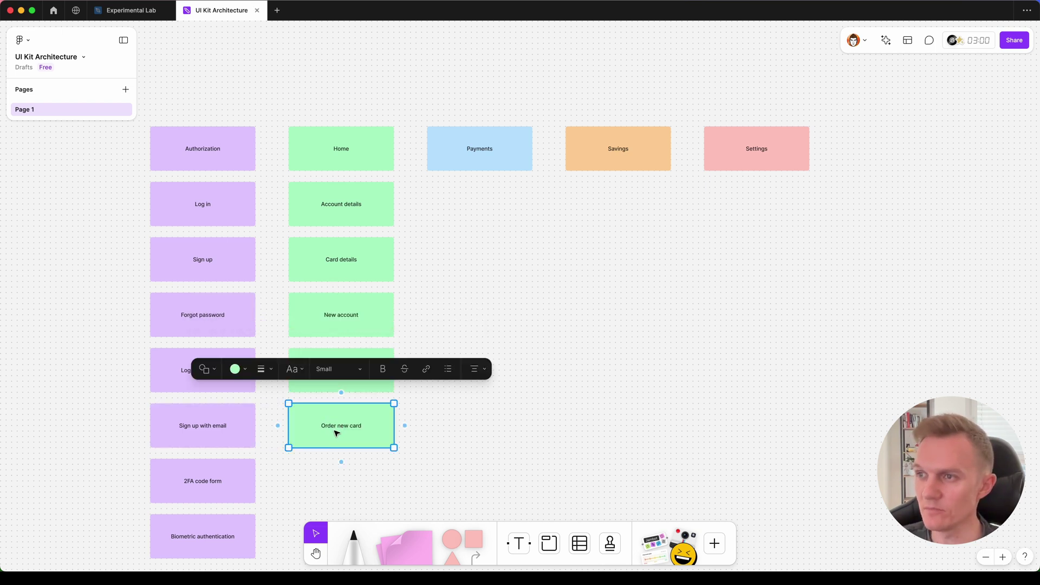
{"action": "double_click", "coordinate": [340, 428]}
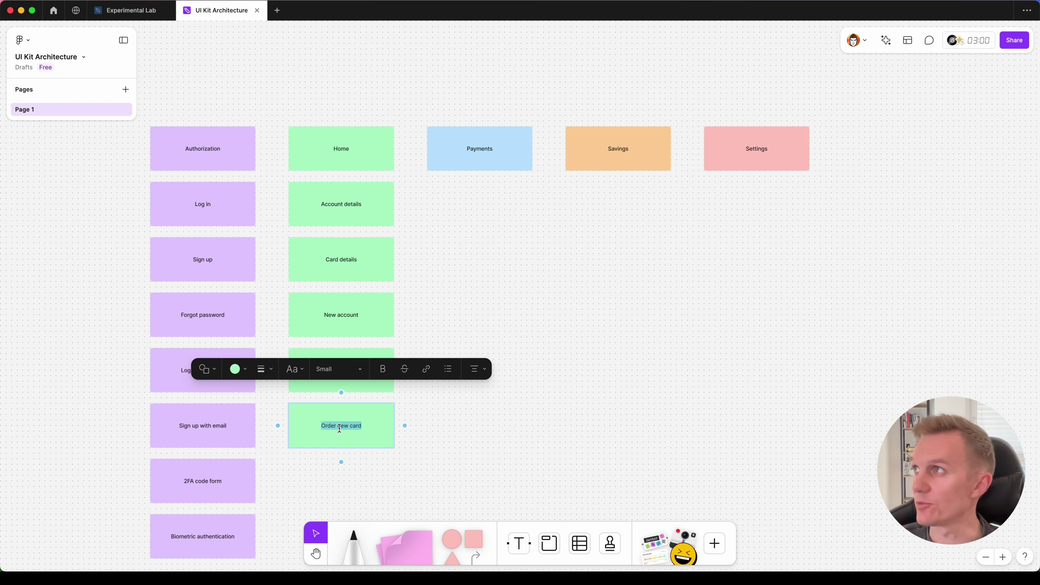
{"action": "type", "text": "Noti"}
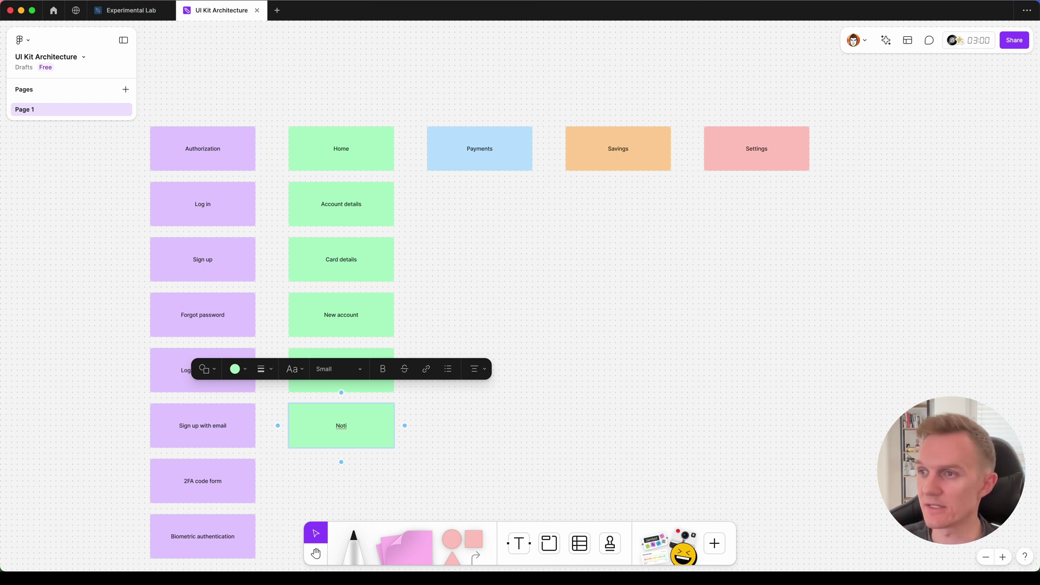
{"action": "type", "text": "ficatio"}
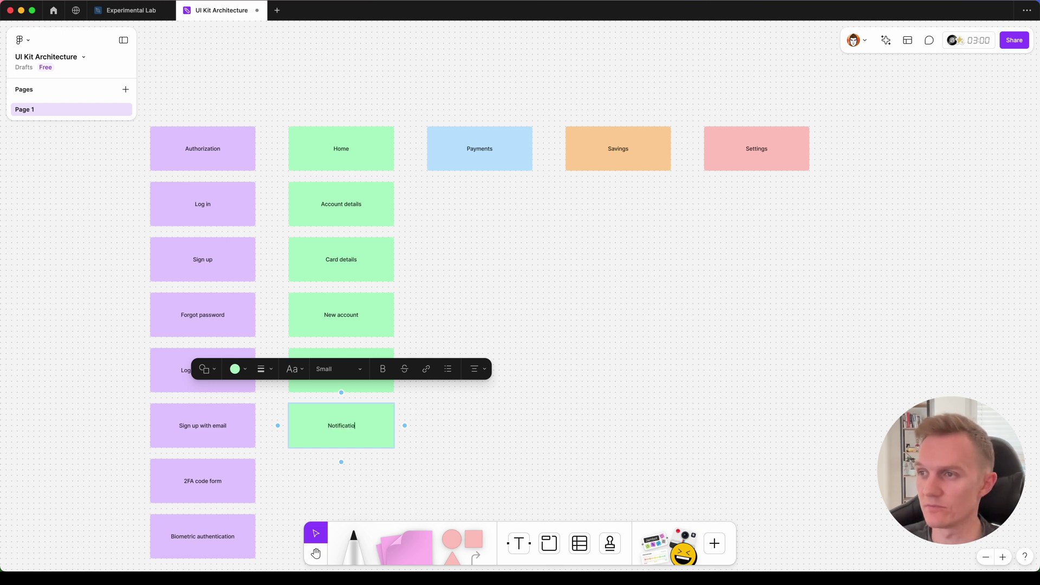
{"action": "type", "text": "ns"}
{"action": "left_click", "coordinate": [446, 456]}
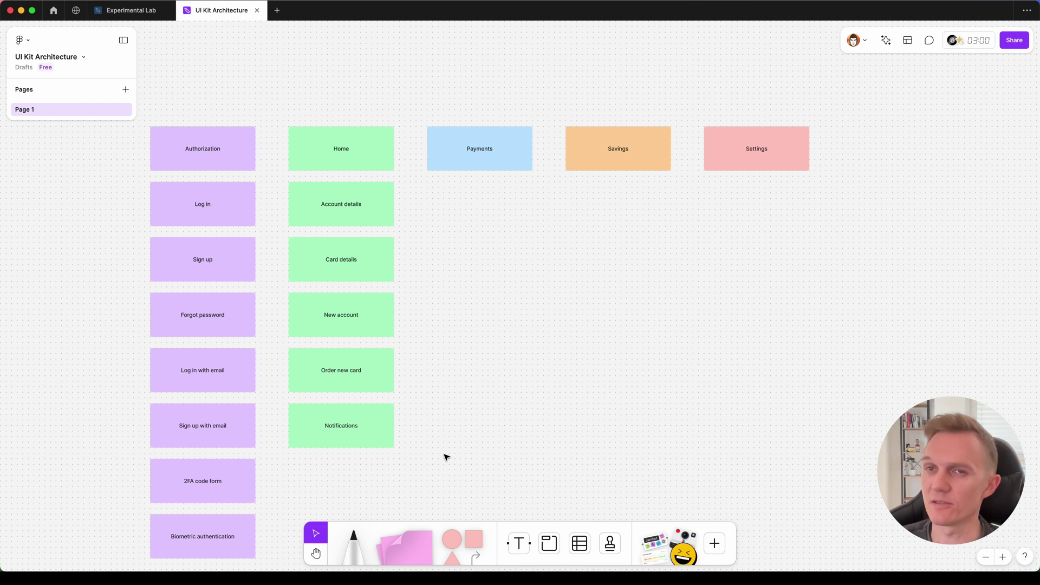
Copy the Payments heading into the row below and relabel it New payment.
{"action": "left_click", "coordinate": [465, 161]}
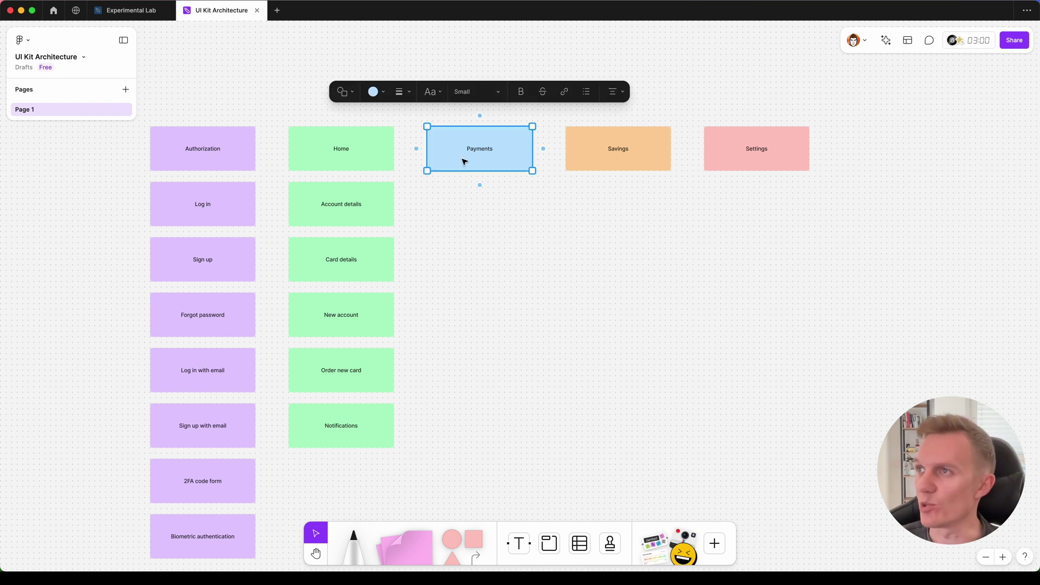
{"action": "left_click", "coordinate": [469, 163]}
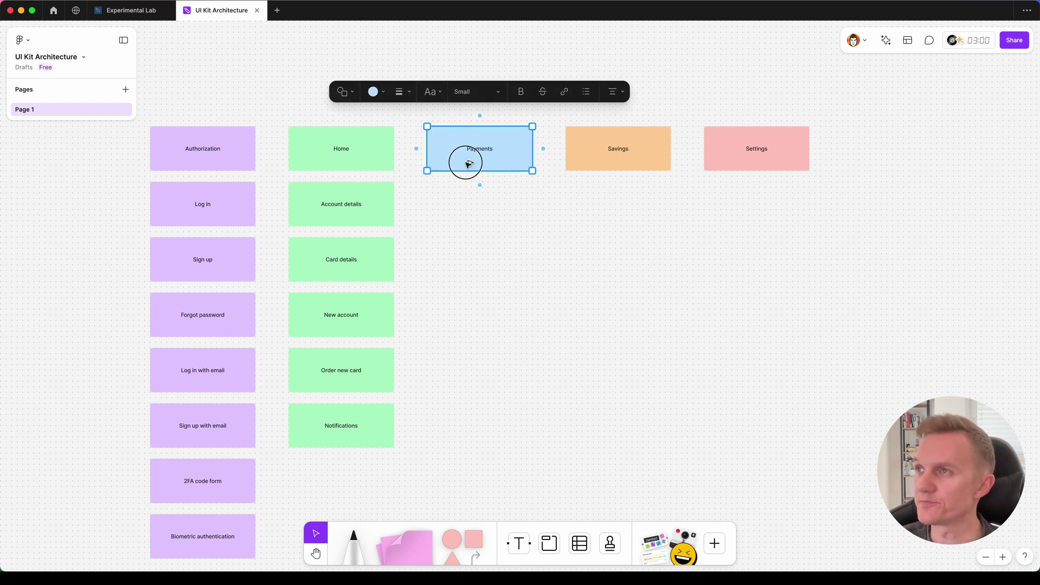
{"action": "left_click_drag", "start_coordinate": [469, 163], "coordinate": [467, 218]}
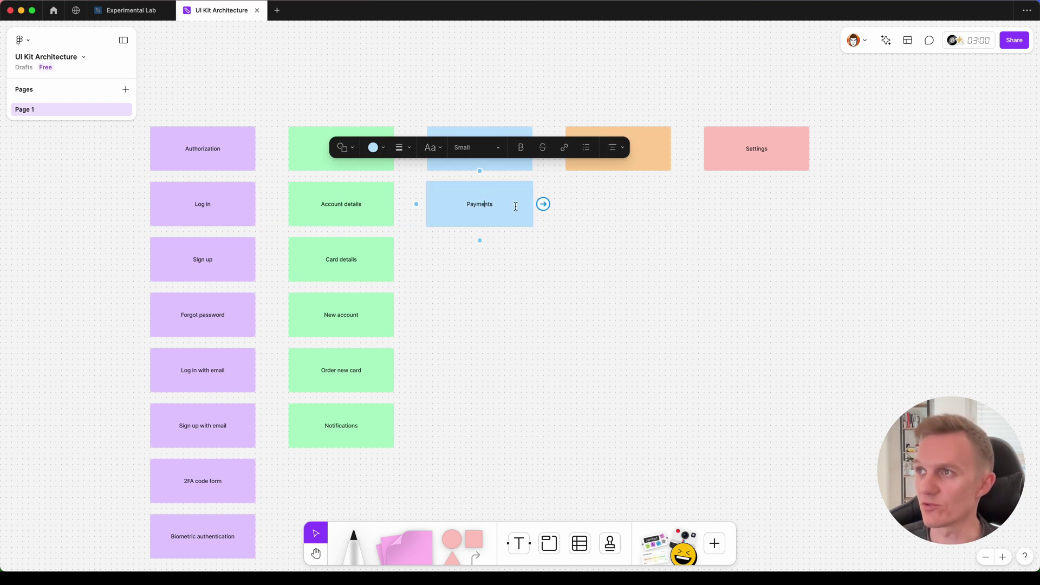
{"action": "key", "text": "BackSpace"}
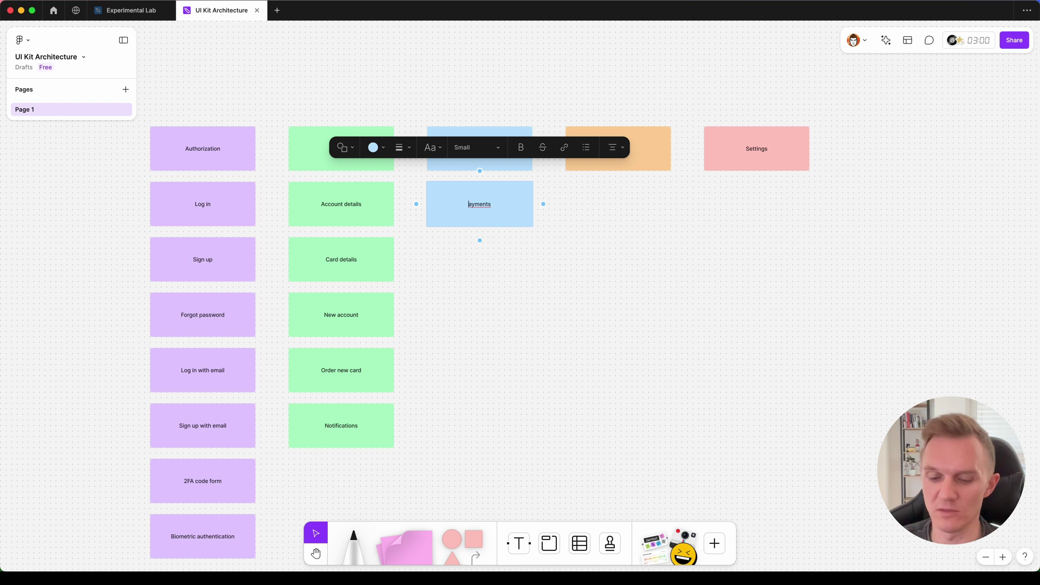
{"action": "type", "text": "New p"}
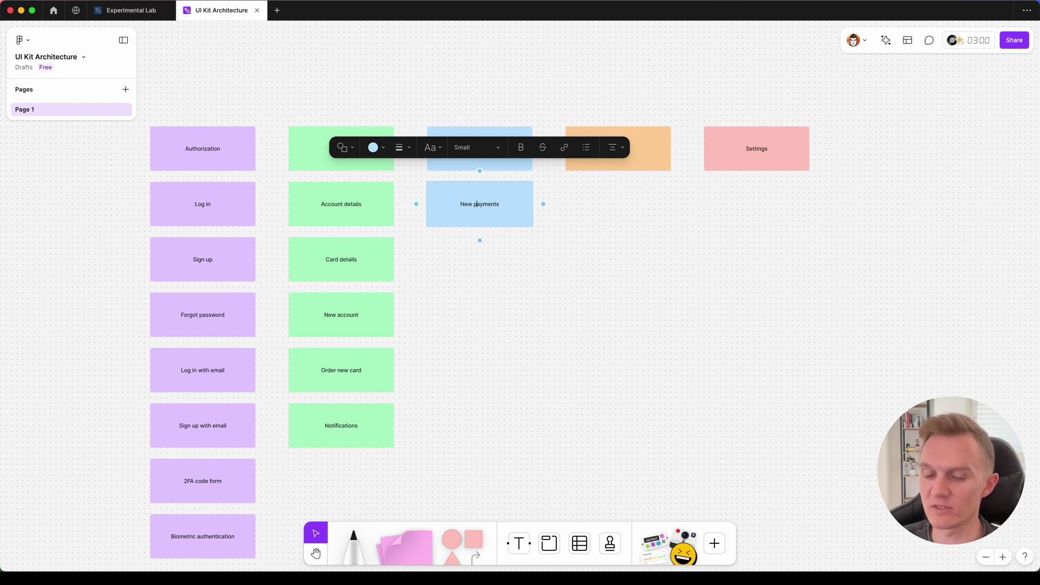
{"action": "key", "text": "BackSpace"}
{"action": "key", "text": "Escape"}
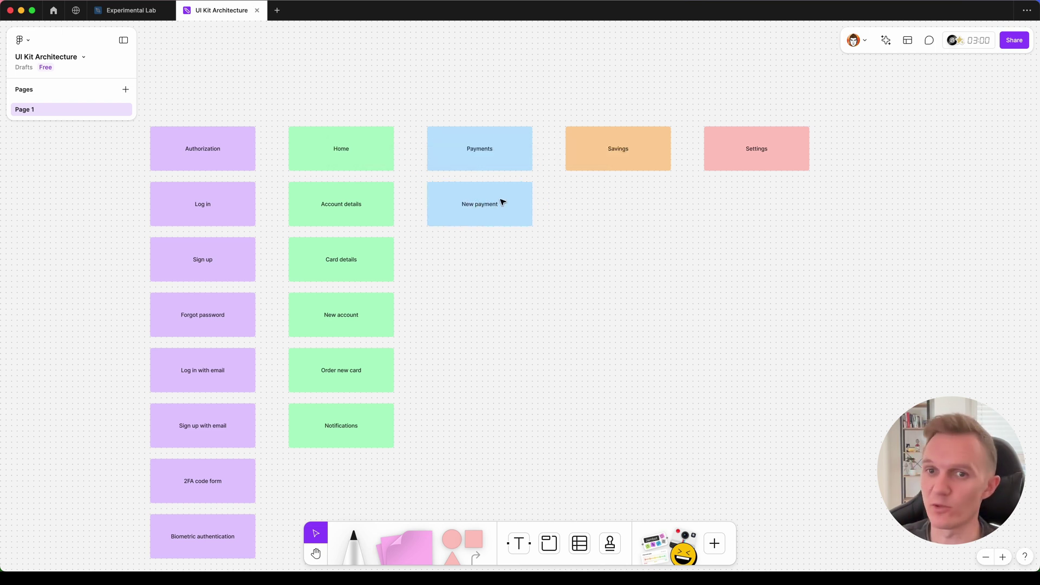
Duplicate New payment below it and retype the copy as Payment confirmation.
{"action": "left_click", "coordinate": [502, 204]}
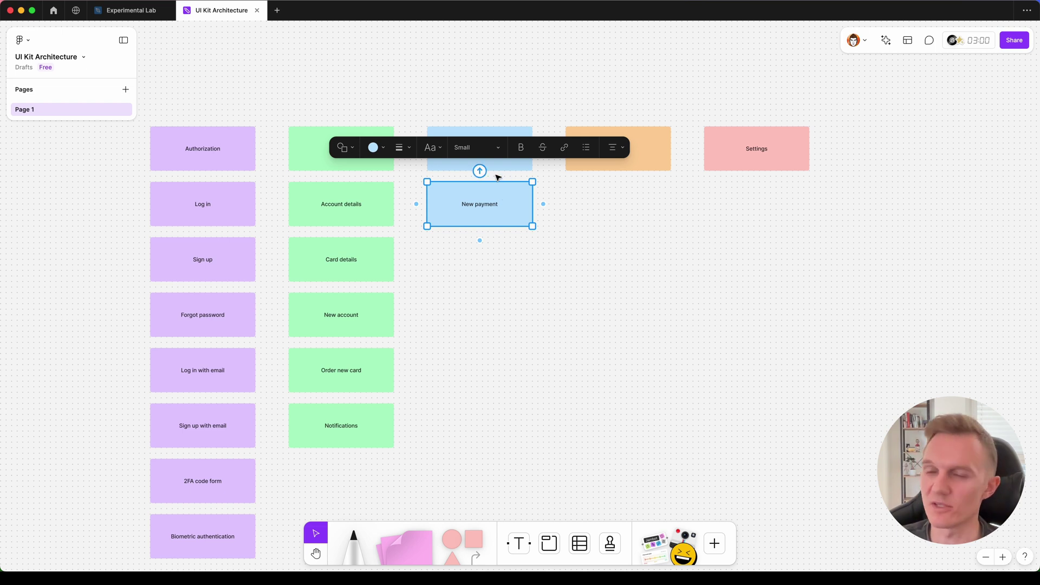
{"action": "left_click_drag", "start_coordinate": [488, 204], "coordinate": [493, 259]}
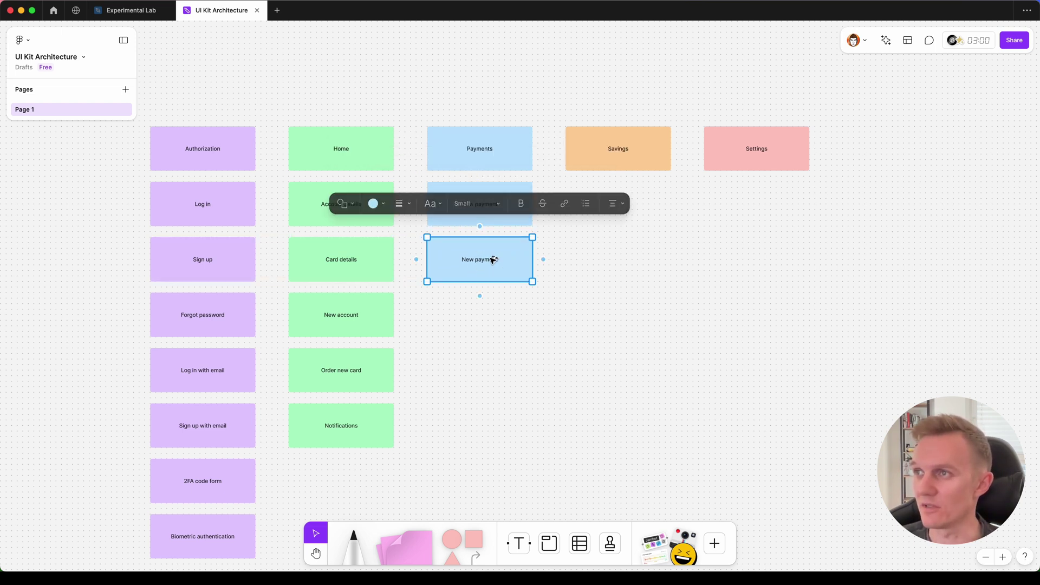
{"action": "double_click", "coordinate": [487, 260]}
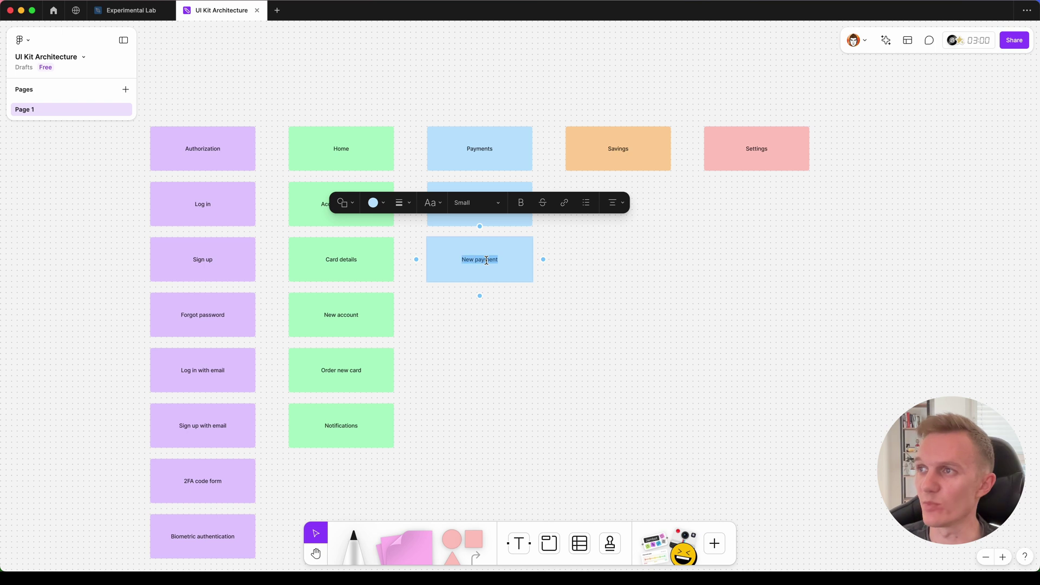
{"action": "left_click_drag", "start_coordinate": [480, 260], "coordinate": [414, 259]}
{"action": "type", "text": "Payment confirm"}
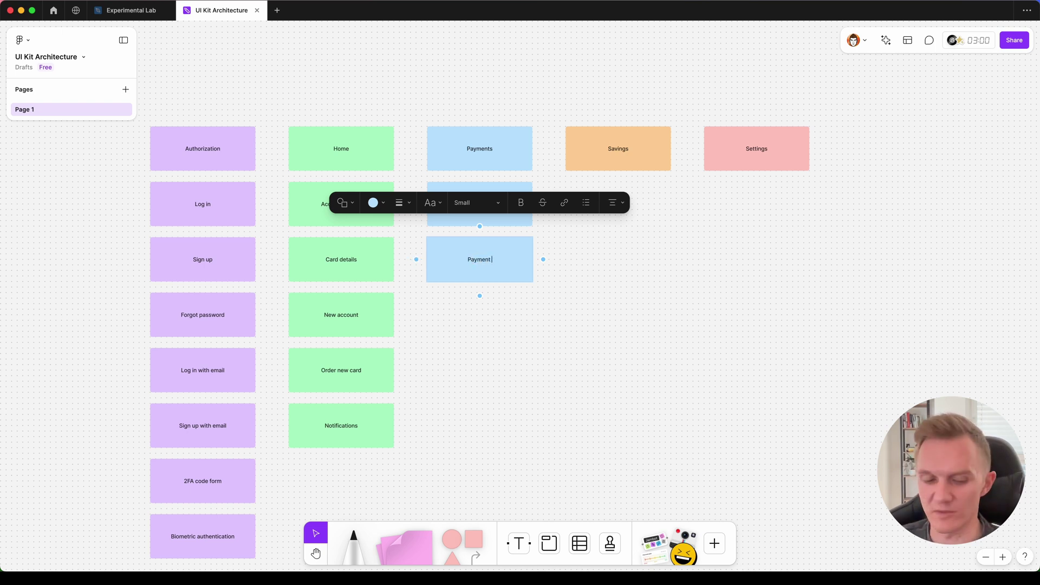
{"action": "type", "text": "ation"}
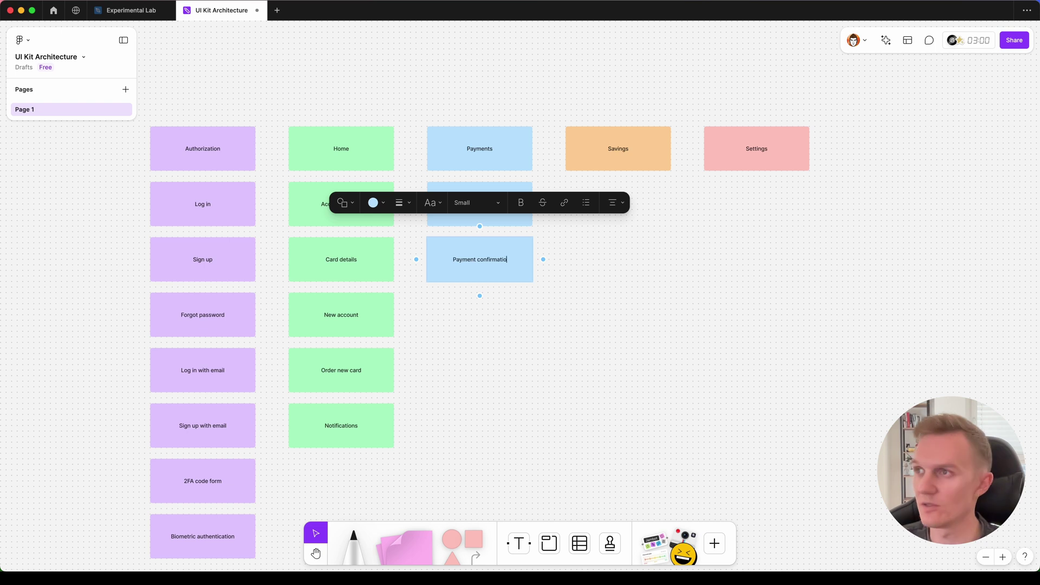
Duplicate the Payment confirmation sticky below and rename the copy 'QR code scan'.
{"action": "left_click", "coordinate": [451, 335]}
{"action": "left_click", "coordinate": [460, 269]}
{"action": "left_click_drag", "start_coordinate": [461, 269], "coordinate": [457, 314]}
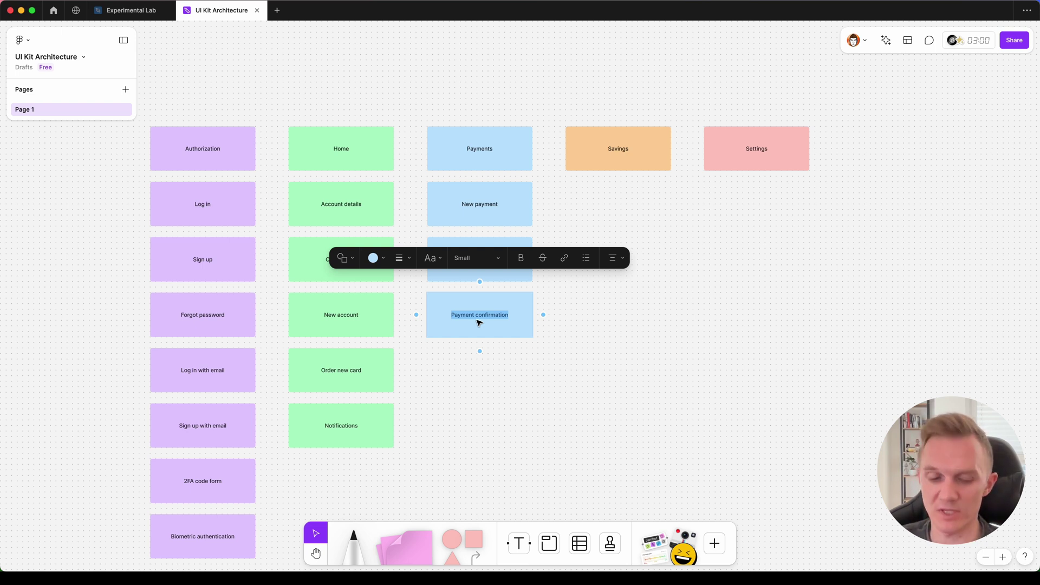
{"action": "type", "text": "QR"}
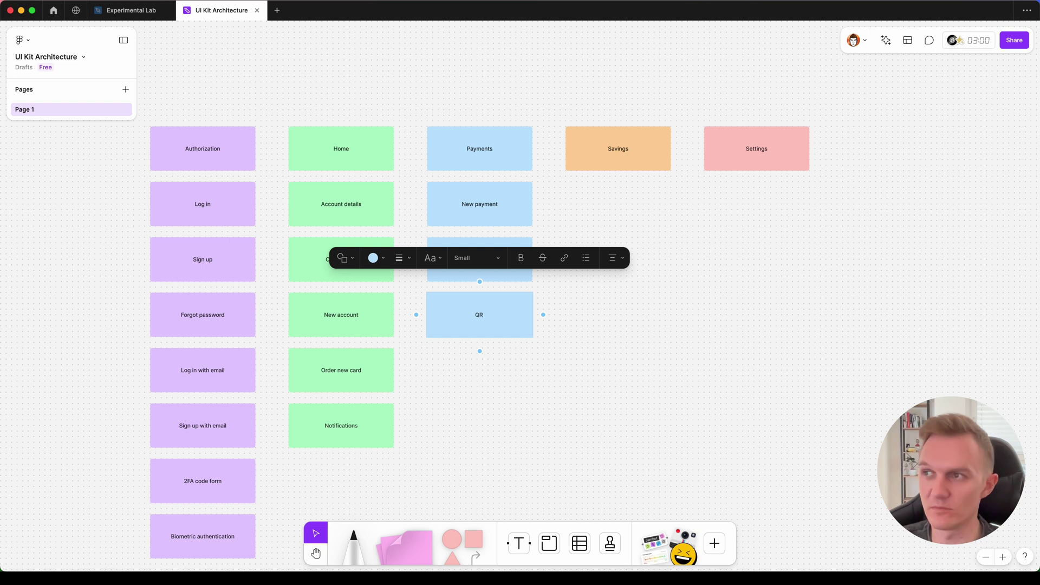
{"action": "type", "text": " code sca"}
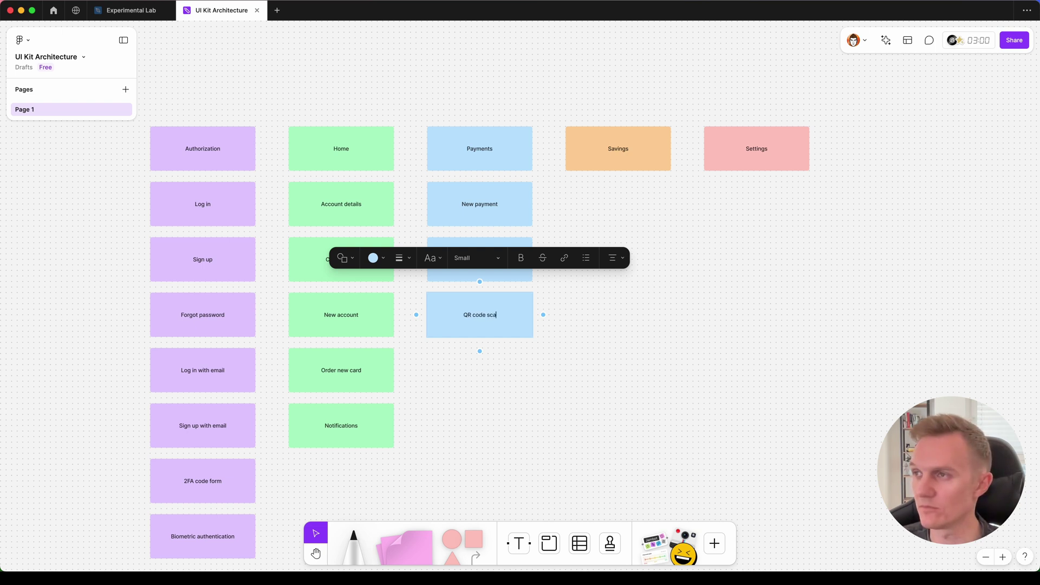
{"action": "type", "text": "n"}
Duplicate QR code scan one row down and retype the copy as 'Money transfer'.
{"action": "left_click", "coordinate": [504, 373]}
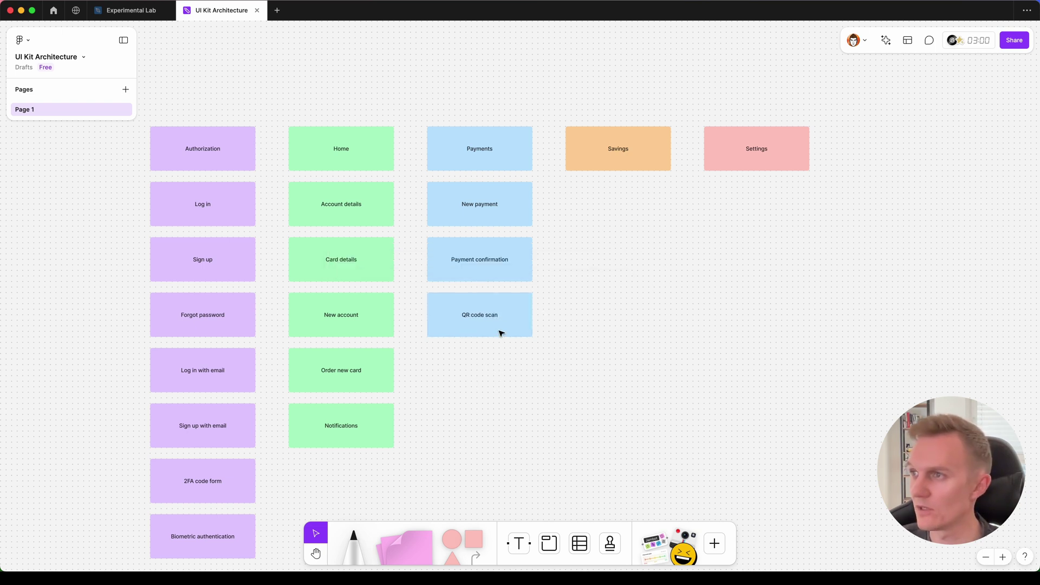
{"action": "left_click", "coordinate": [493, 320]}
{"action": "left_click_drag", "start_coordinate": [492, 316], "coordinate": [484, 372]}
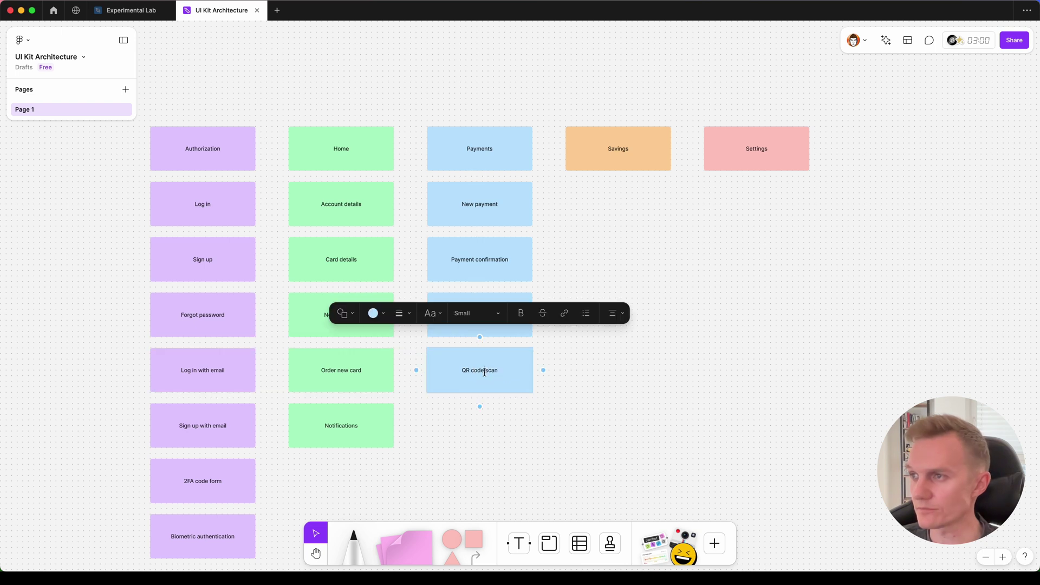
{"action": "double_click", "coordinate": [484, 372]}
{"action": "type", "text": "Money tra"}
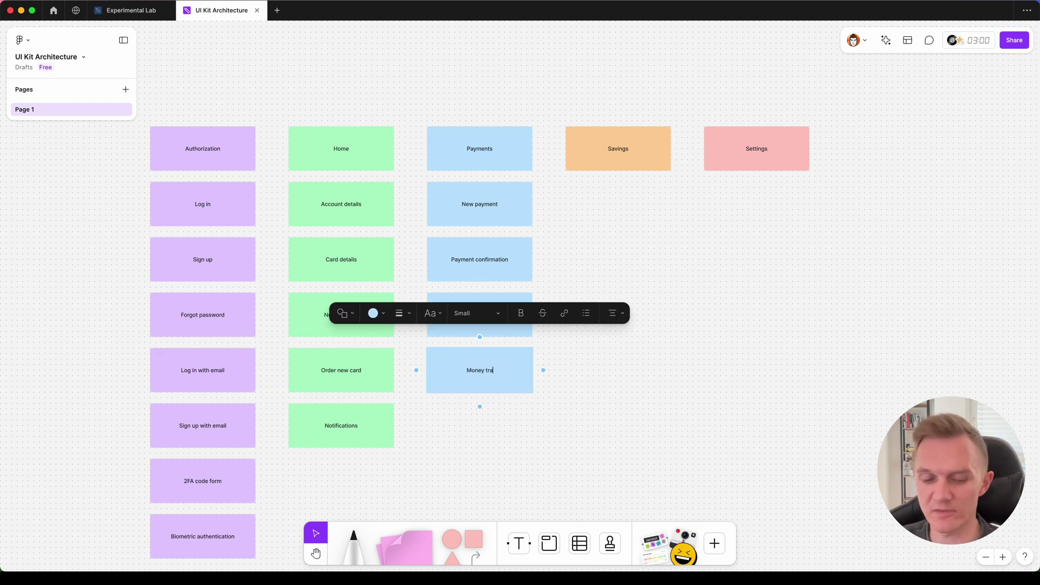
{"action": "type", "text": "nsfer"}
Add another copy of the Money transfer sticky beneath it.
{"action": "left_click", "coordinate": [511, 451]}
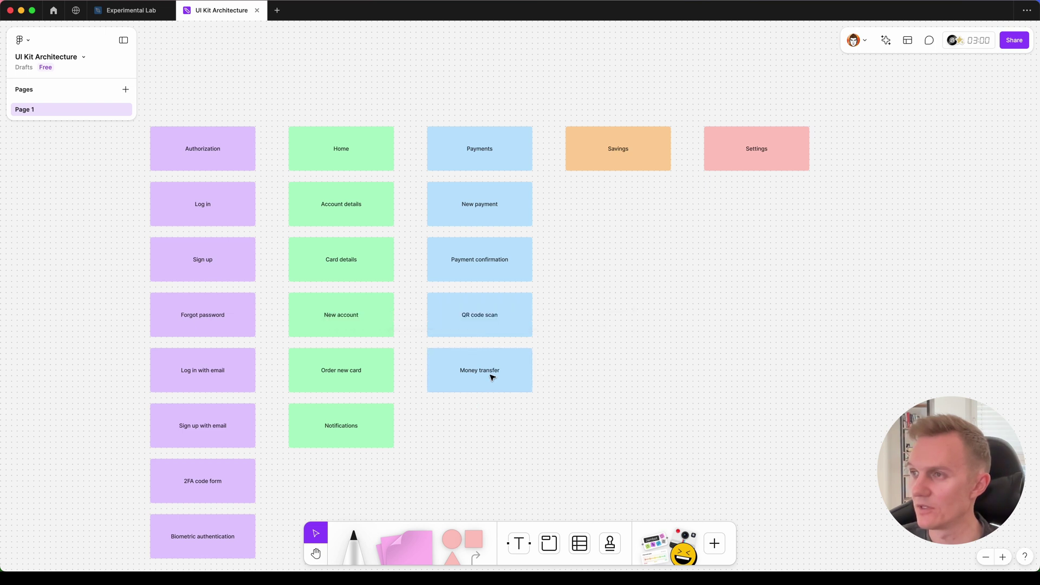
{"action": "left_click", "coordinate": [492, 378]}
{"action": "left_click_drag", "start_coordinate": [487, 369], "coordinate": [482, 425]}
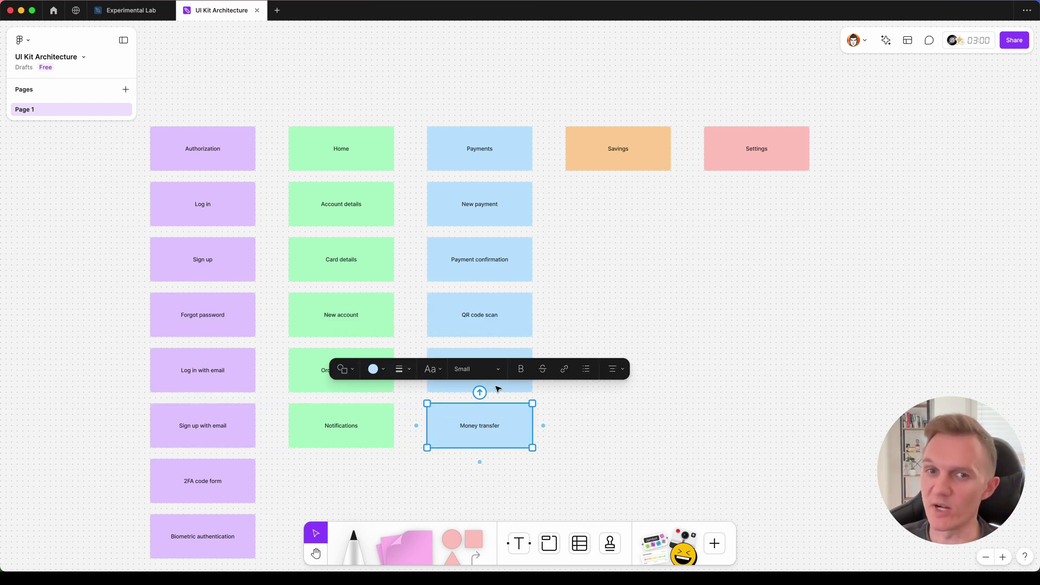
Rename the copied Money transfer sticky to 'Payment templates'.
{"action": "left_click", "coordinate": [479, 428]}
{"action": "double_click", "coordinate": [479, 428]}
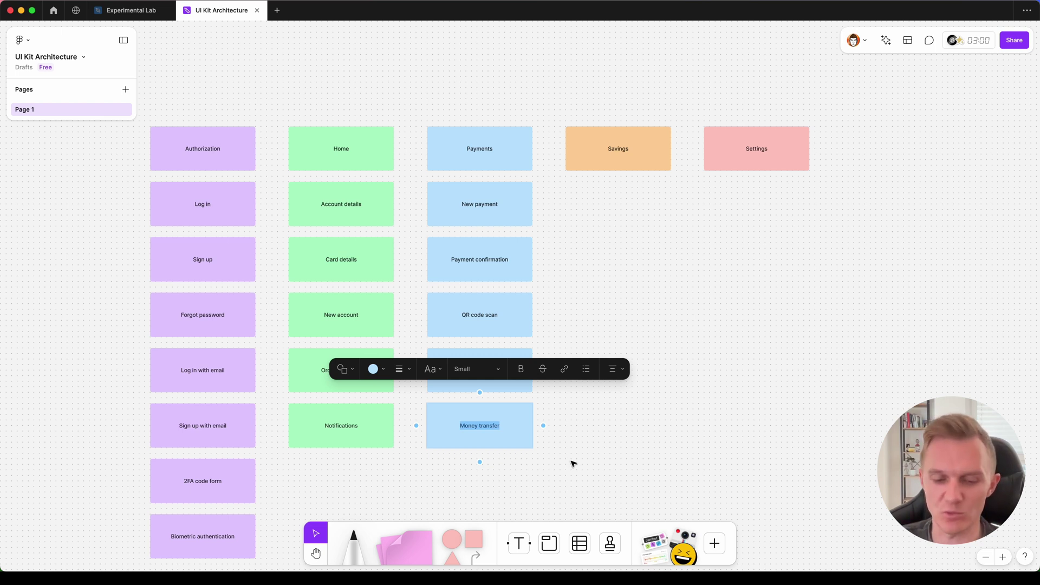
{"action": "type", "text": "Payment"}
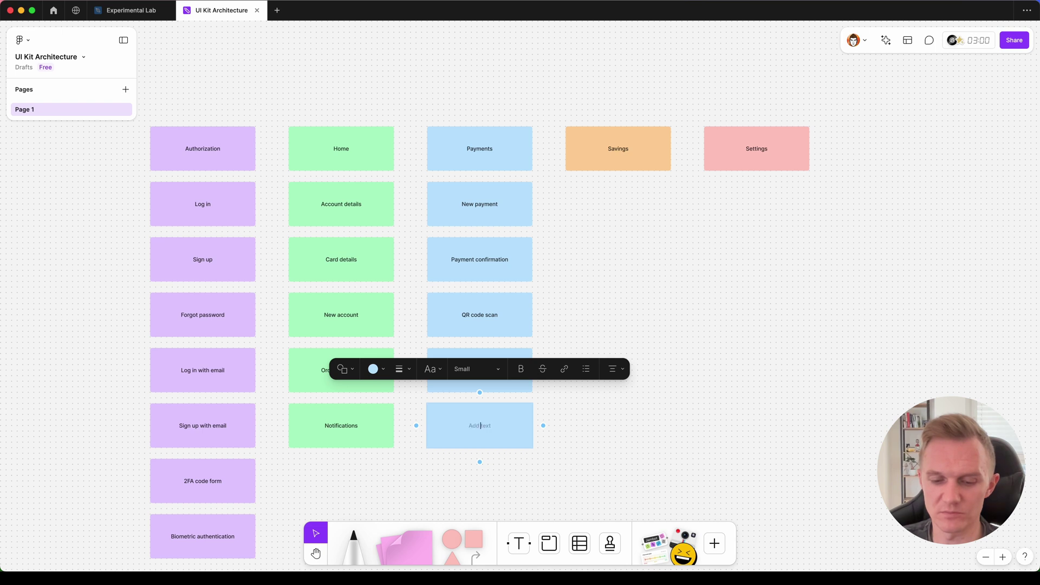
{"action": "type", "text": " templates"}
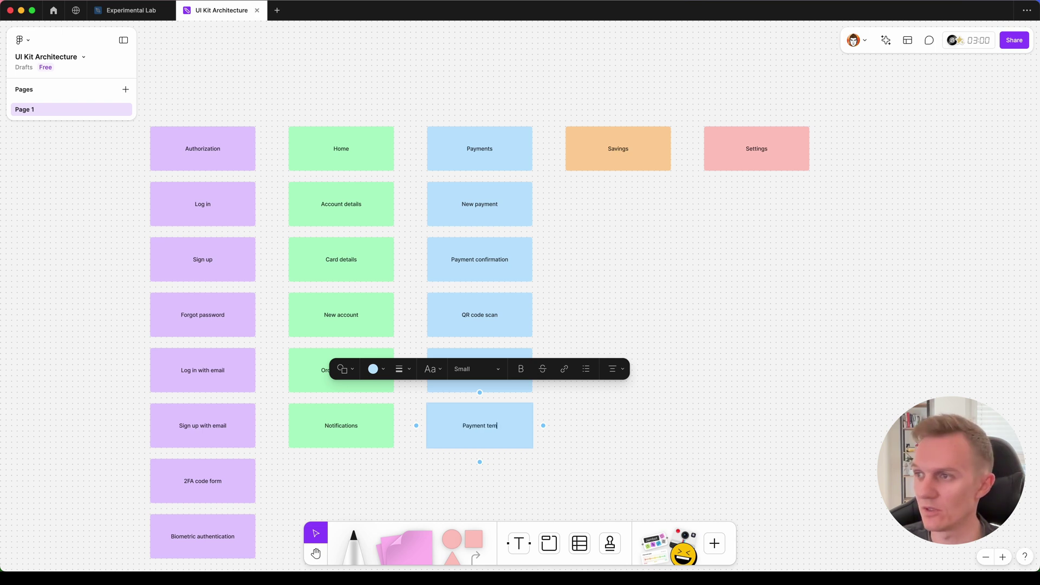
{"action": "left_click", "coordinate": [563, 467]}
Duplicate Payment templates one row down and edit the copy to read 'New template'.
{"action": "left_click", "coordinate": [497, 423]}
{"action": "left_click_drag", "start_coordinate": [497, 422], "coordinate": [413, 481]}
{"action": "double_click", "coordinate": [491, 481]}
{"action": "type", "text": "New"}
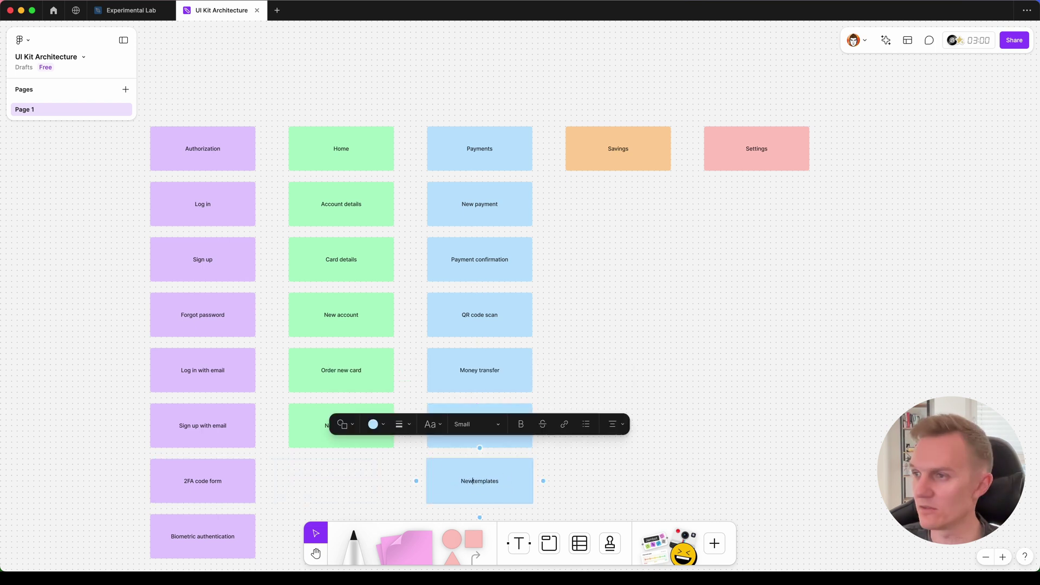
{"action": "key", "text": "BackSpace"}
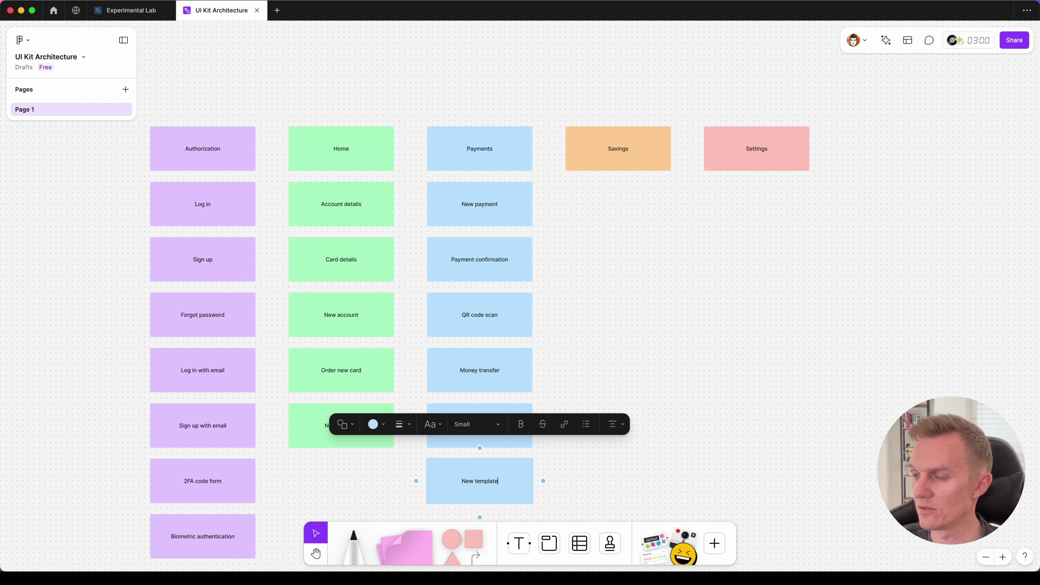
{"action": "left_click", "coordinate": [560, 487]}
{"action": "double_click", "coordinate": [480, 482]}
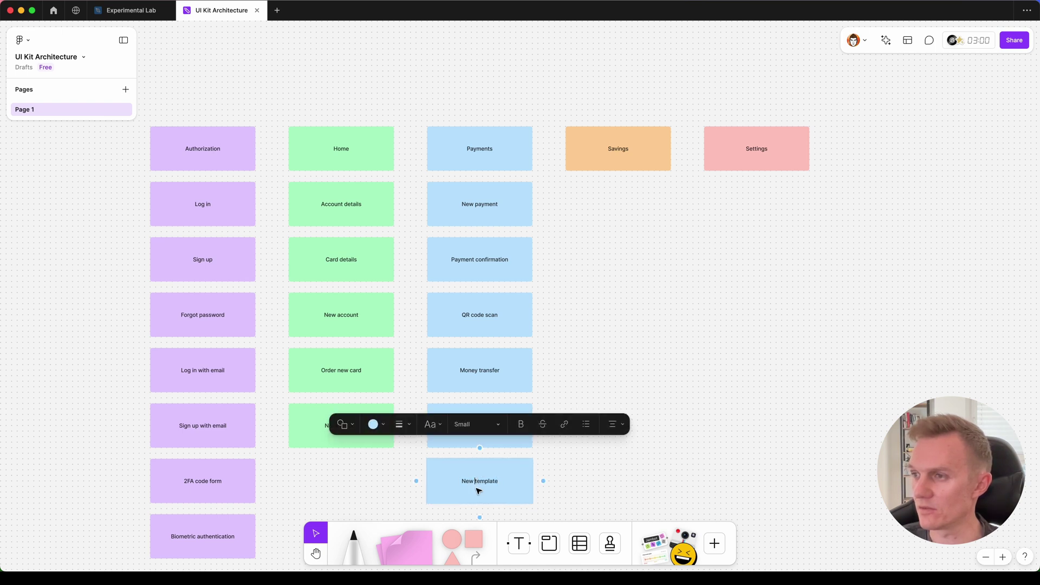
Complete 'New payment template', then duplicate it and retype the copy as 'Search payment'.
{"action": "type", "text": "payment"}
{"action": "left_click", "coordinate": [626, 507]}
{"action": "scroll", "coordinate": [609, 496], "scroll_direction": "down", "scroll_amount": 3}
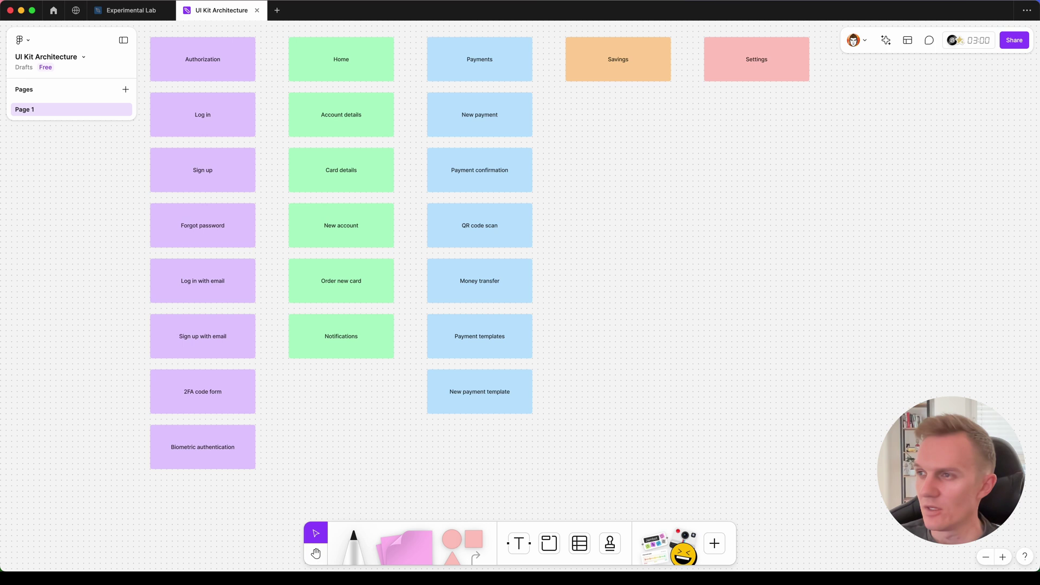
{"action": "left_click", "coordinate": [458, 391]}
{"action": "left_click_drag", "start_coordinate": [458, 391], "coordinate": [460, 447]}
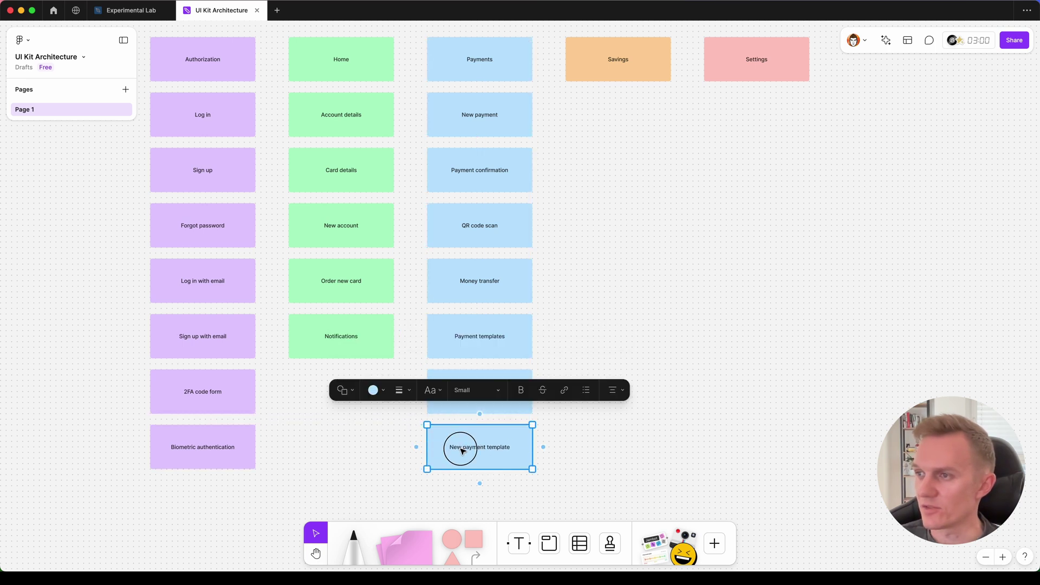
{"action": "double_click", "coordinate": [460, 449]}
{"action": "type", "text": "Sea"}
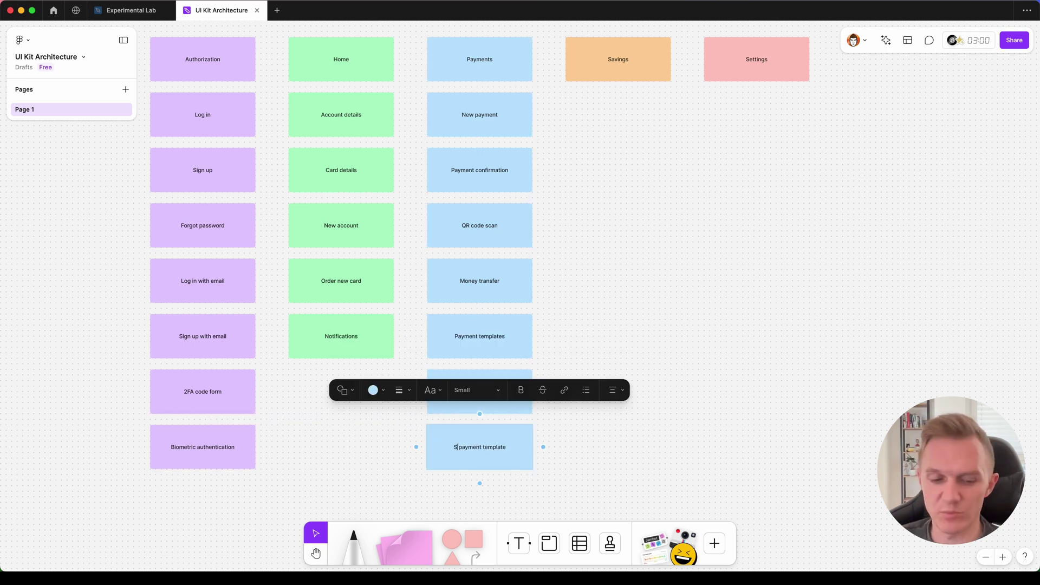
{"action": "type", "text": "rhc"}
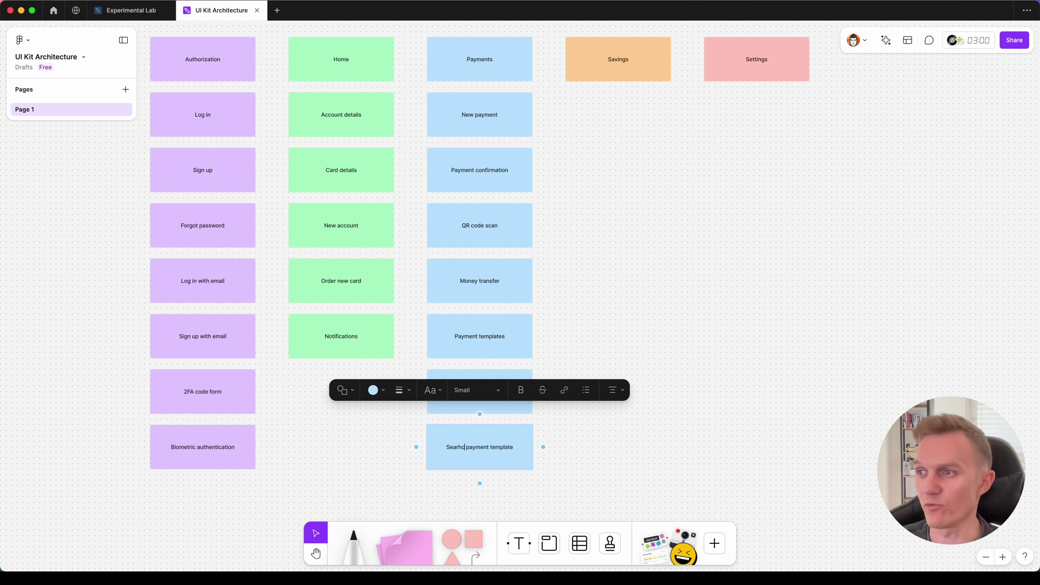
{"action": "key", "text": "BackSpace"}
{"action": "key", "text": "BackSpace"}
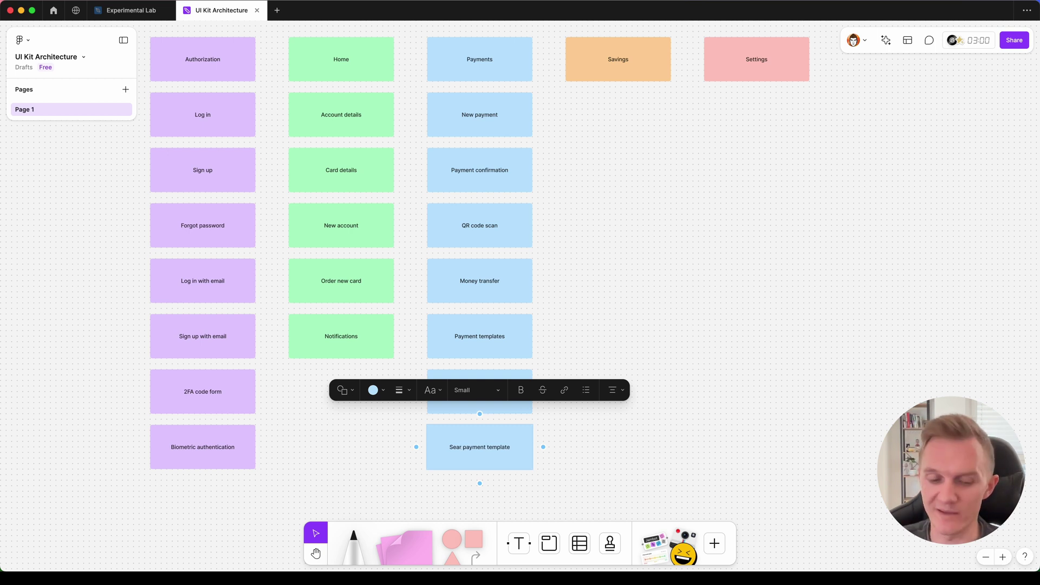
{"action": "type", "text": "ch"}
{"action": "key", "text": "super+Right"}
{"action": "key", "text": "BackSpace"}
{"action": "key", "text": "BackSpace"}
{"action": "key", "text": "BackSpace"}
{"action": "key", "text": "BackSpace"}
{"action": "key", "text": "BackSpace"}
{"action": "key", "text": "BackSpace"}
{"action": "key", "text": "BackSpace"}
{"action": "key", "text": "BackSpace"}
{"action": "key", "text": "BackSpace"}
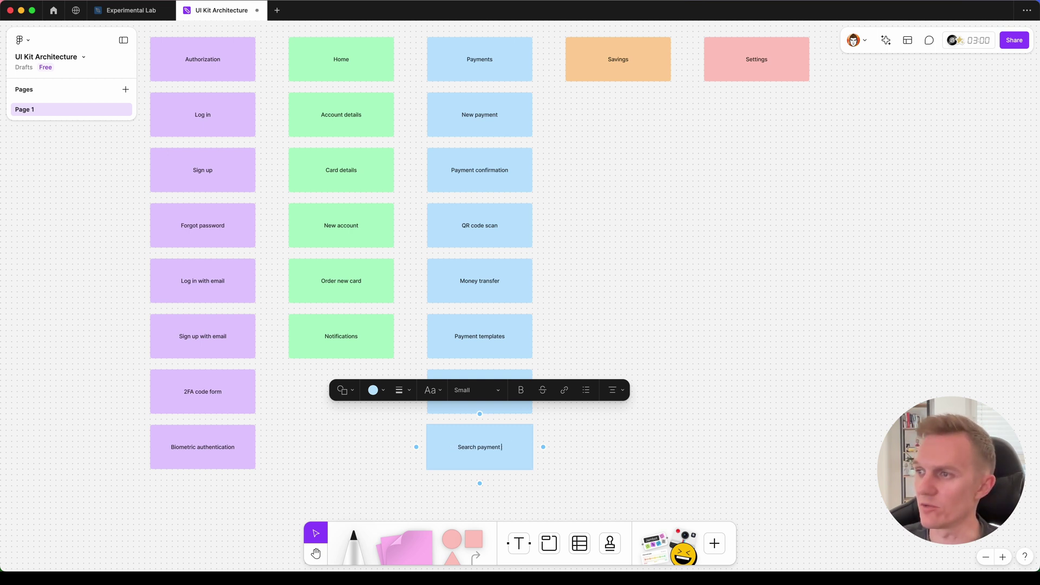
{"action": "left_click", "coordinate": [557, 483]}
Duplicate Search payment one row down and retype the copy as 'Chat'.
{"action": "scroll", "coordinate": [467, 232], "scroll_direction": "up", "scroll_amount": 5}
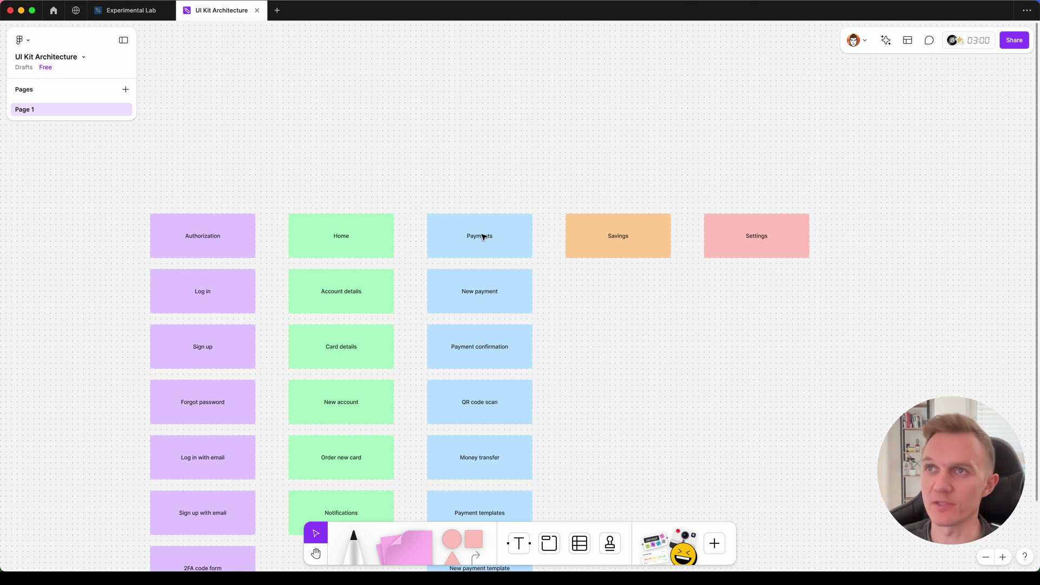
{"action": "scroll", "coordinate": [485, 233], "scroll_direction": "down", "scroll_amount": 1}
{"action": "scroll", "coordinate": [485, 233], "scroll_direction": "down", "scroll_amount": 6}
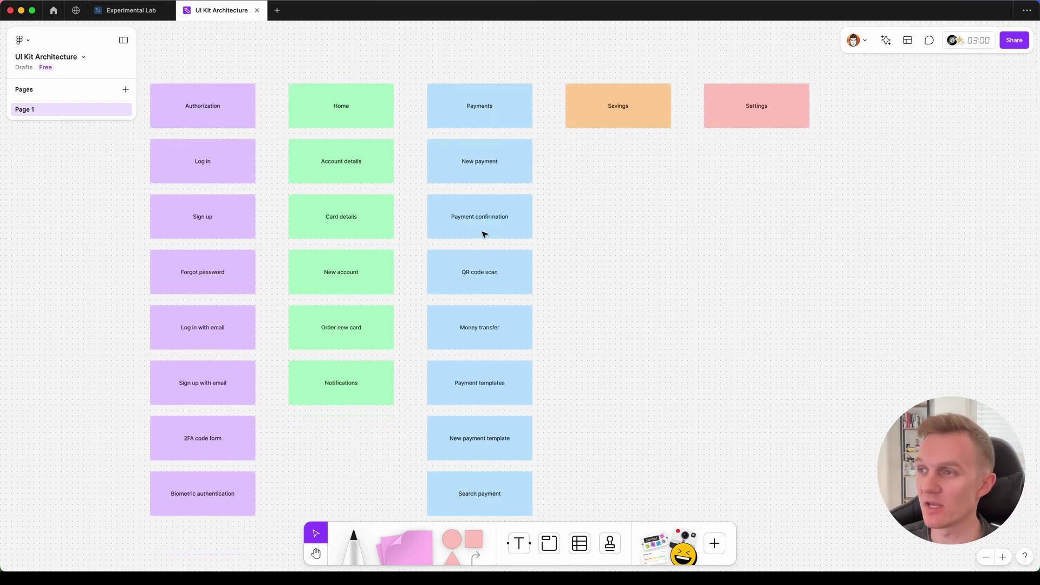
{"action": "left_click", "coordinate": [477, 395]}
{"action": "left_click_drag", "start_coordinate": [477, 394], "coordinate": [474, 449]}
{"action": "double_click", "coordinate": [467, 446]}
{"action": "triple_click", "coordinate": [472, 448]}
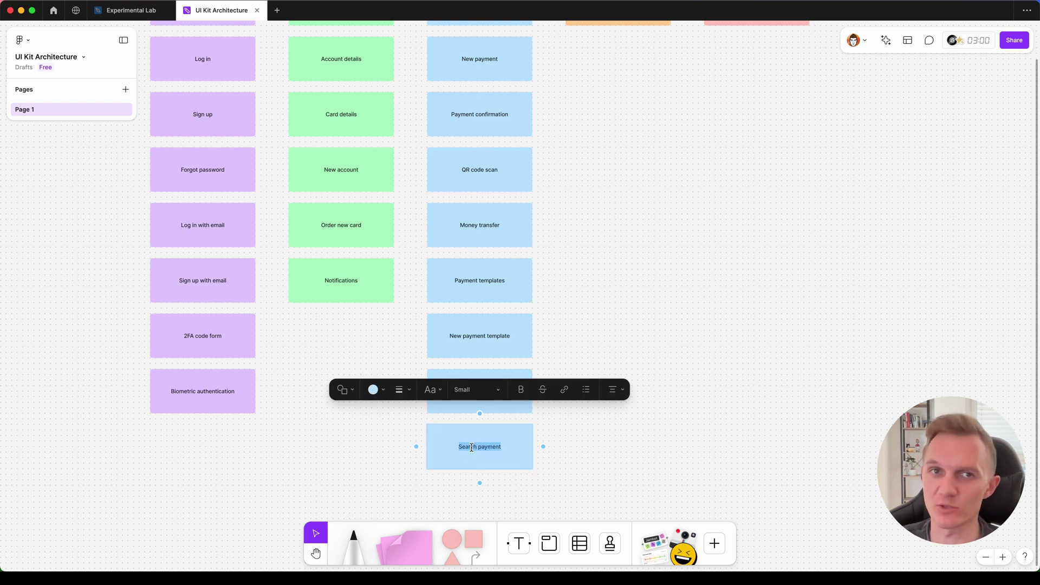
{"action": "type", "text": "Chat"}
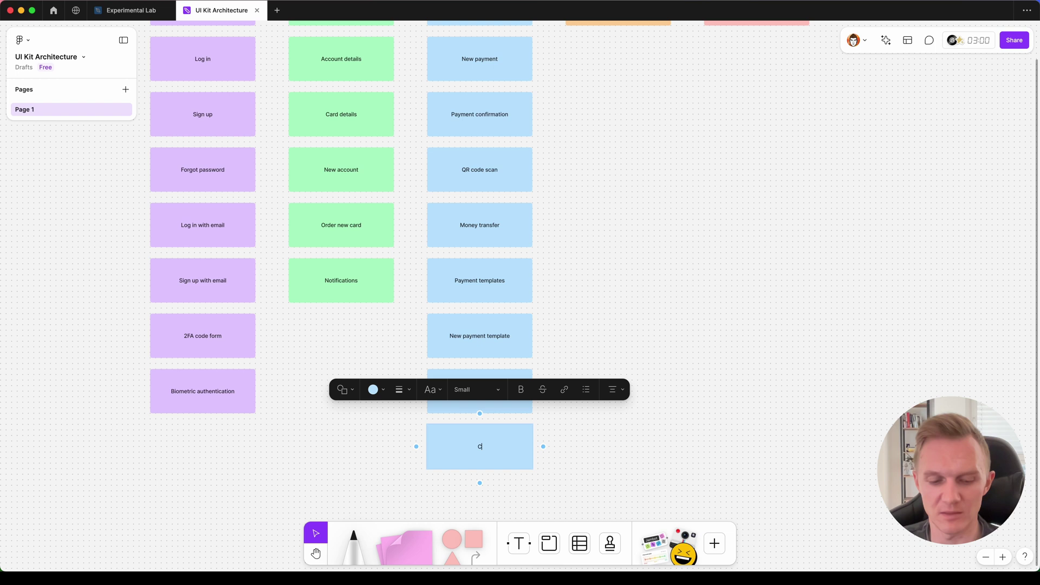
Duplicate the Savings header below and extend its text to 'Savings account details'.
{"action": "left_click", "coordinate": [580, 298]}
{"action": "scroll", "coordinate": [580, 299], "scroll_direction": "up", "scroll_amount": 5}
{"action": "scroll", "coordinate": [580, 297], "scroll_direction": "right", "scroll_amount": 5}
{"action": "scroll", "coordinate": [580, 297], "scroll_direction": "down", "scroll_amount": 1}
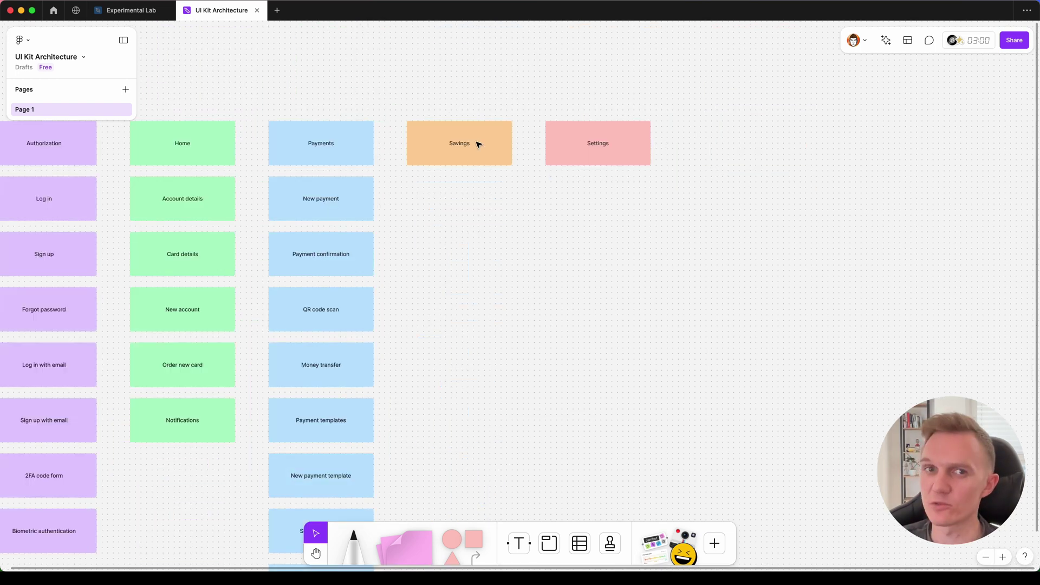
{"action": "left_click", "coordinate": [425, 148]}
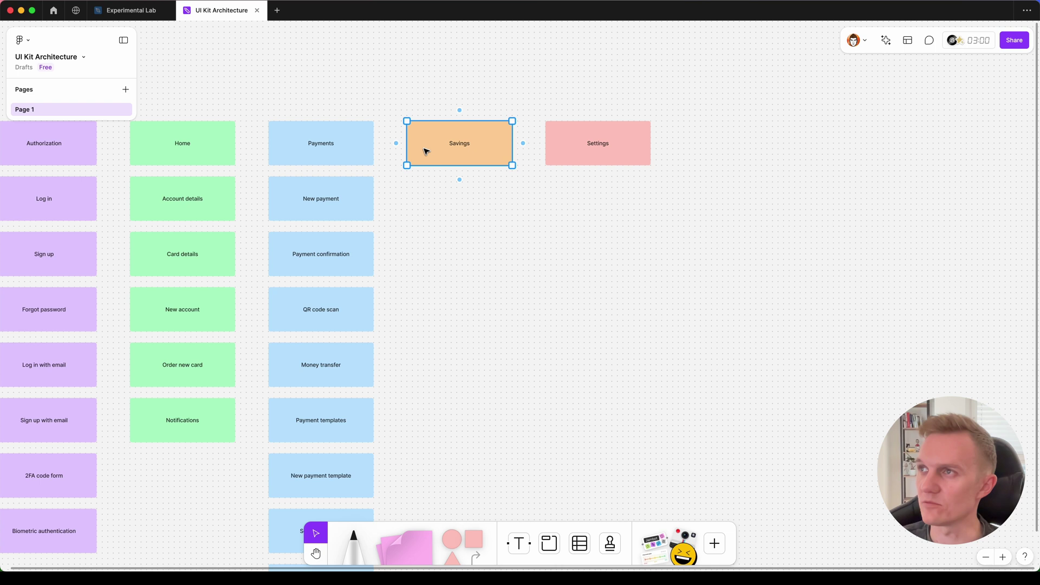
{"action": "left_click_drag", "start_coordinate": [433, 146], "coordinate": [432, 199], "text": "alt"}
{"action": "double_click", "coordinate": [459, 202]}
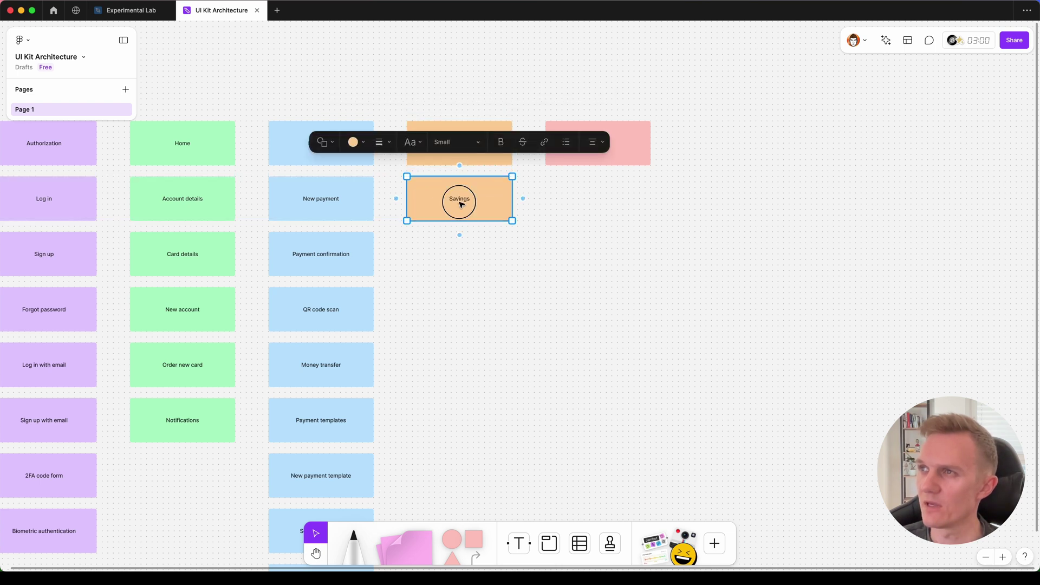
{"action": "left_click", "coordinate": [462, 202]}
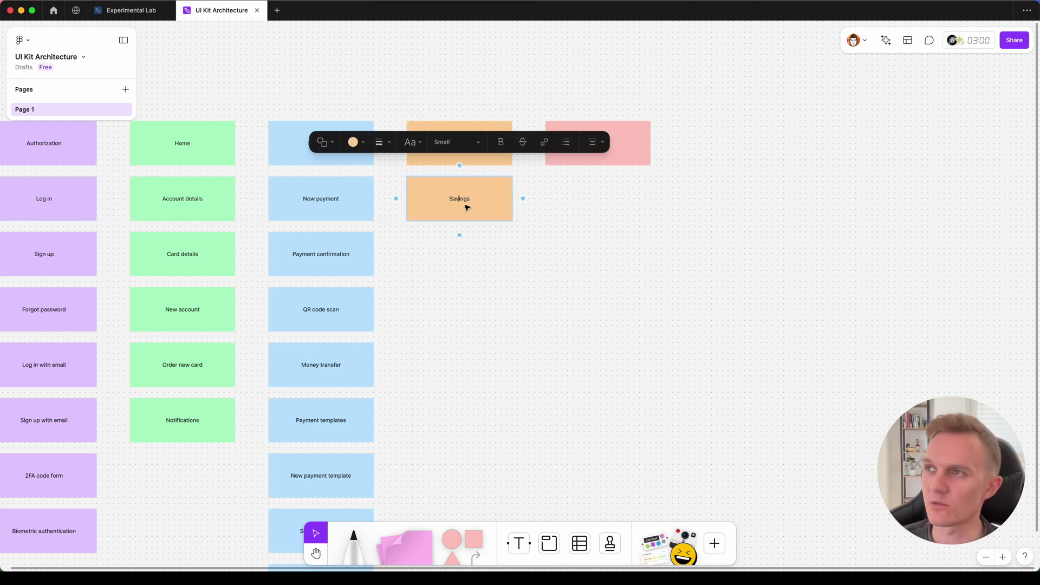
{"action": "type", "text": "account"}
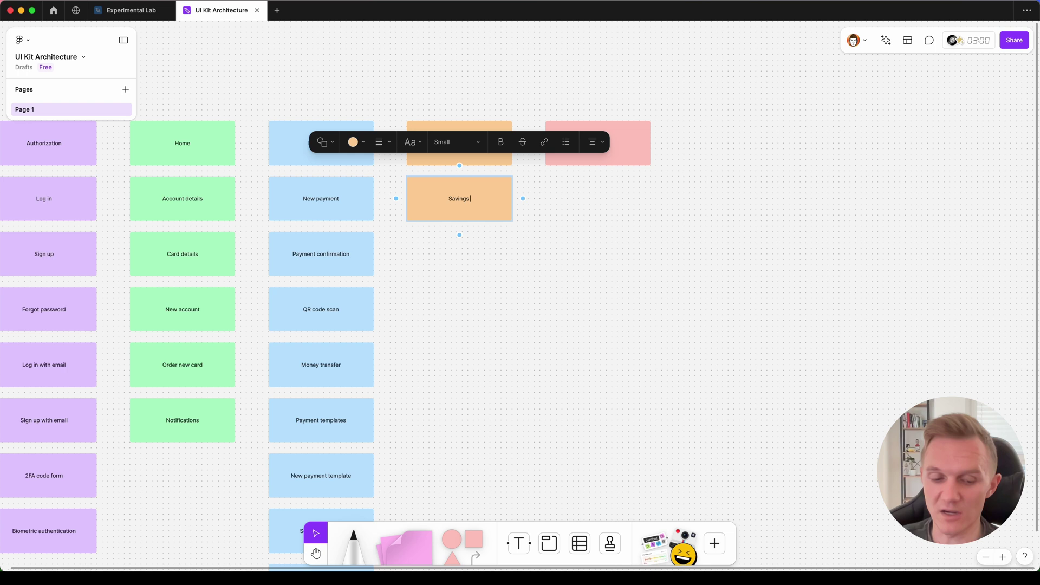
{"action": "type", "text": " d"}
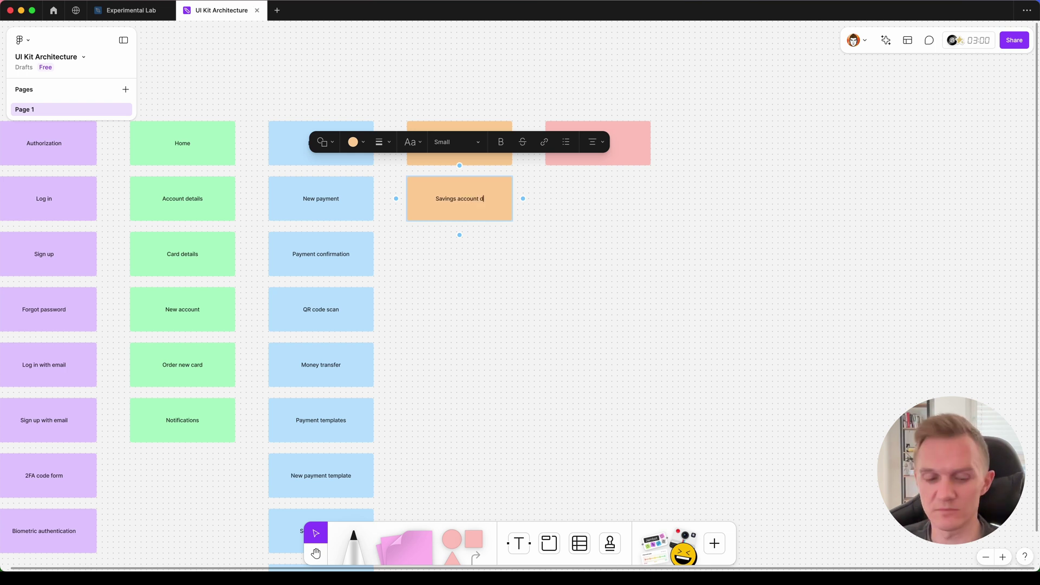
{"action": "type", "text": "etails"}
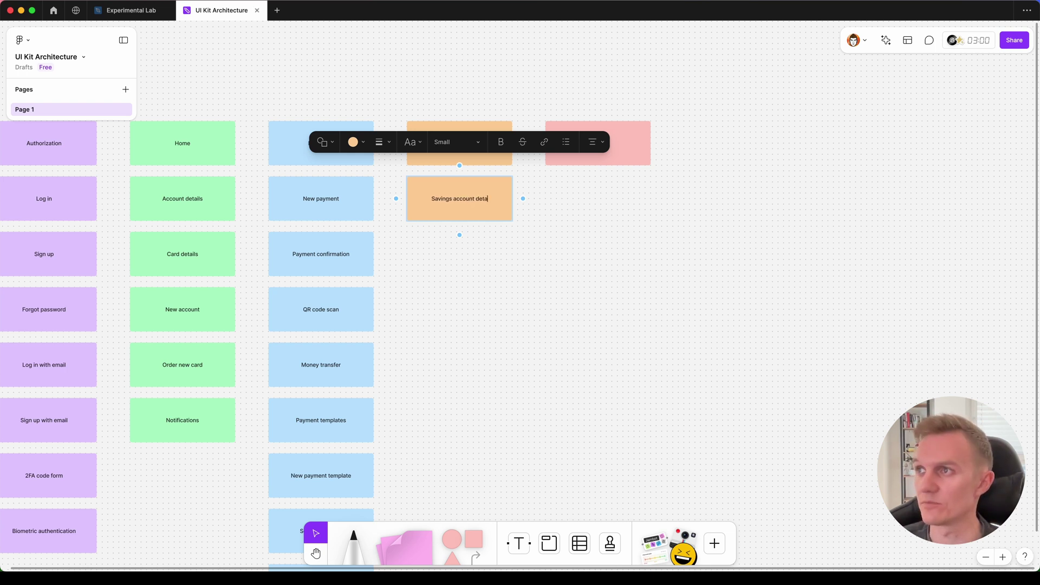
{"action": "left_click", "coordinate": [469, 270]}
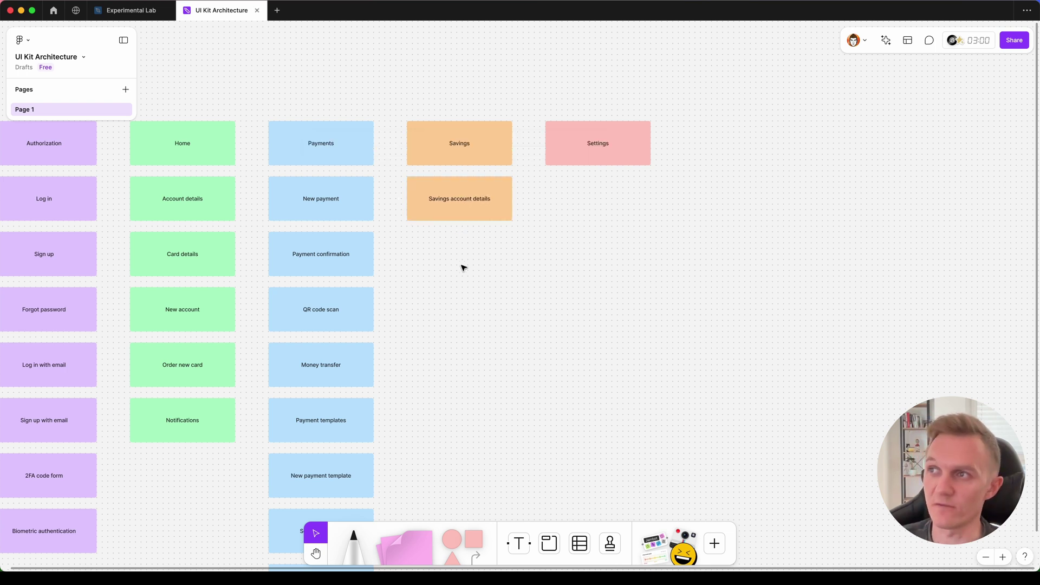
Duplicate that note one slot down and retype it as 'Open new savings account'.
{"action": "left_click", "coordinate": [458, 210]}
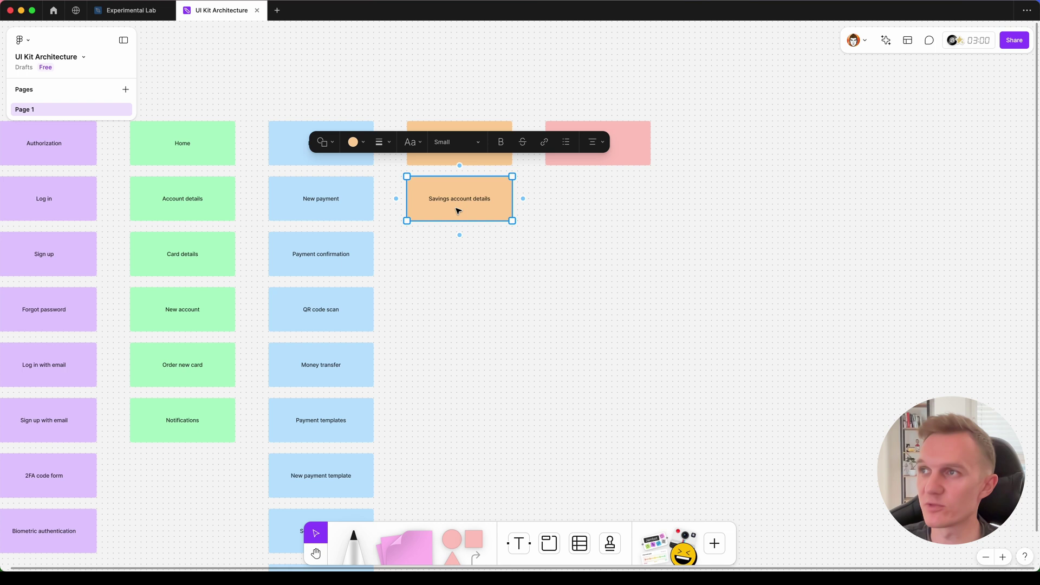
{"action": "left_click_drag", "start_coordinate": [457, 210], "coordinate": [458, 266]}
{"action": "key", "text": "Return"}
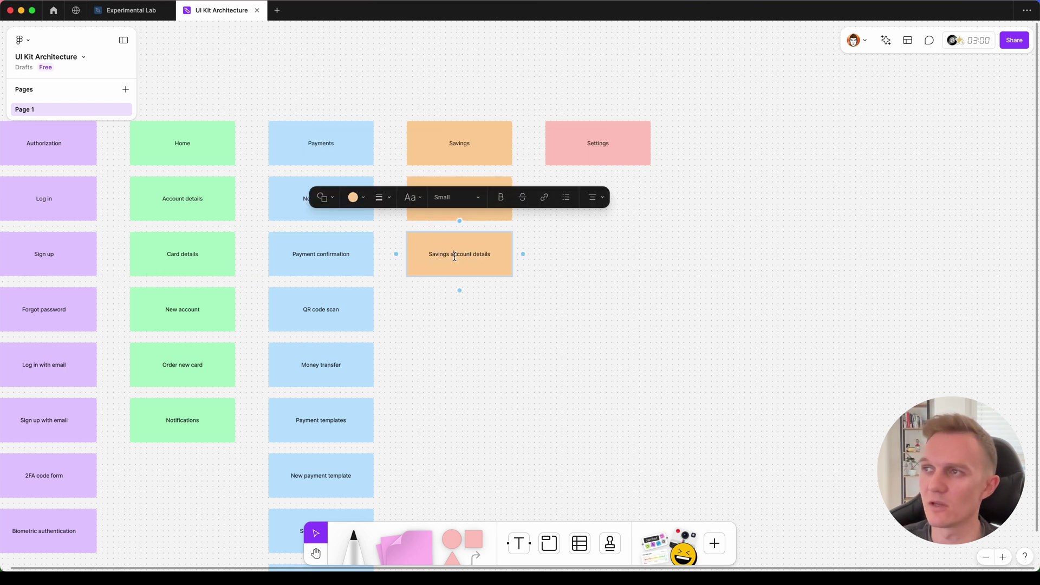
{"action": "type", "text": "Open new sa"}
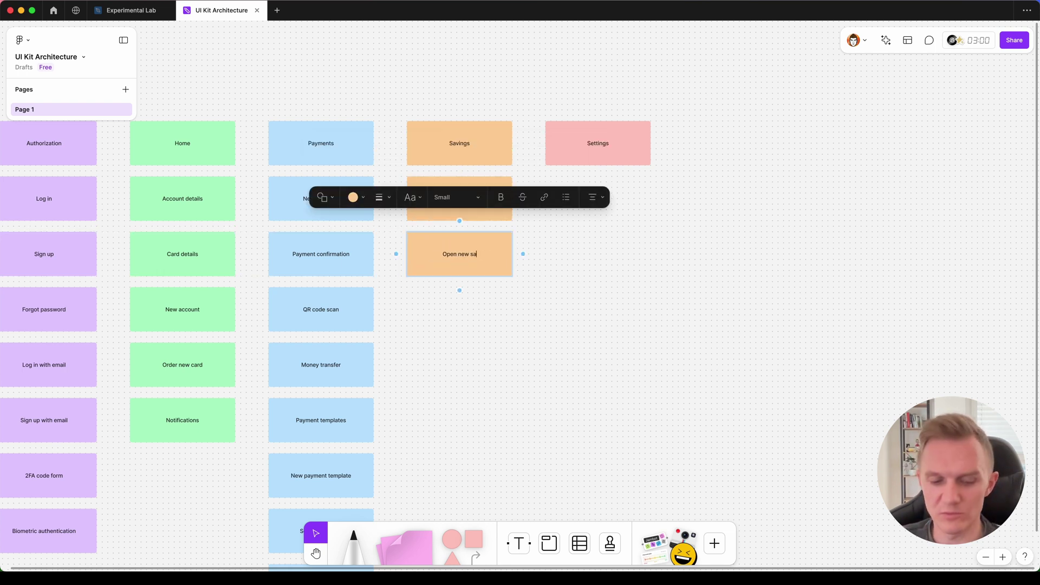
{"action": "type", "text": "vings account"}
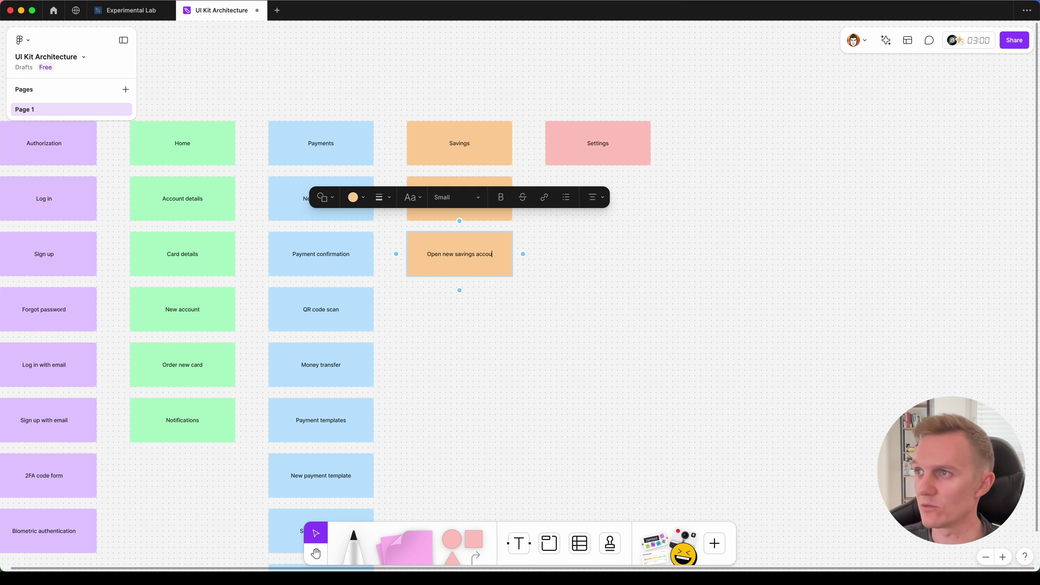
{"action": "left_click", "coordinate": [496, 326]}
Create a 'My portfolio' note below it, plus one further copy beneath.
{"action": "left_click", "coordinate": [464, 265]}
{"action": "left_click_drag", "start_coordinate": [464, 265], "coordinate": [458, 312]}
{"action": "double_click", "coordinate": [458, 312]}
{"action": "type", "text": "My por"}
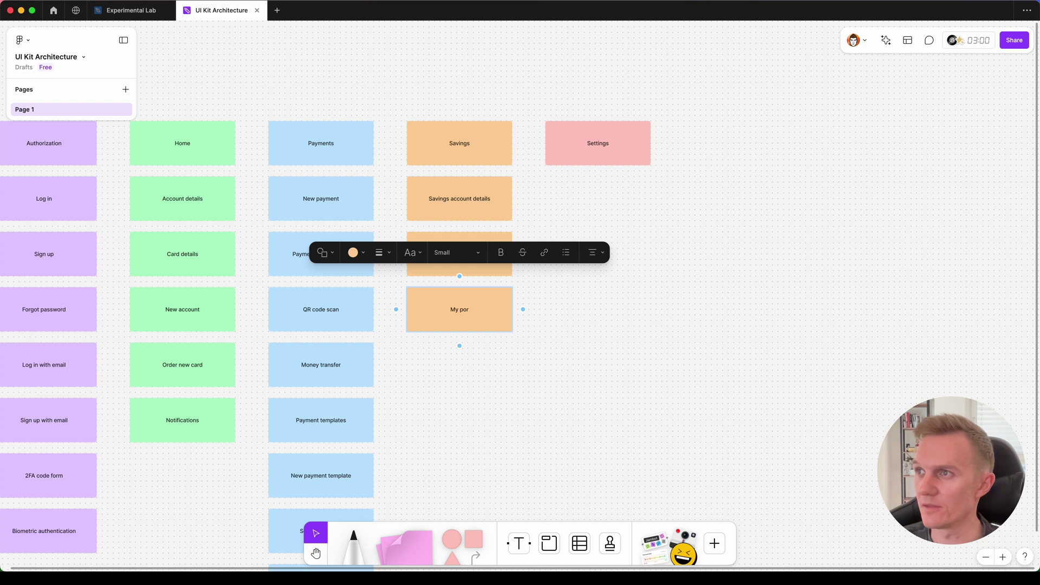
{"action": "type", "text": "tfolio"}
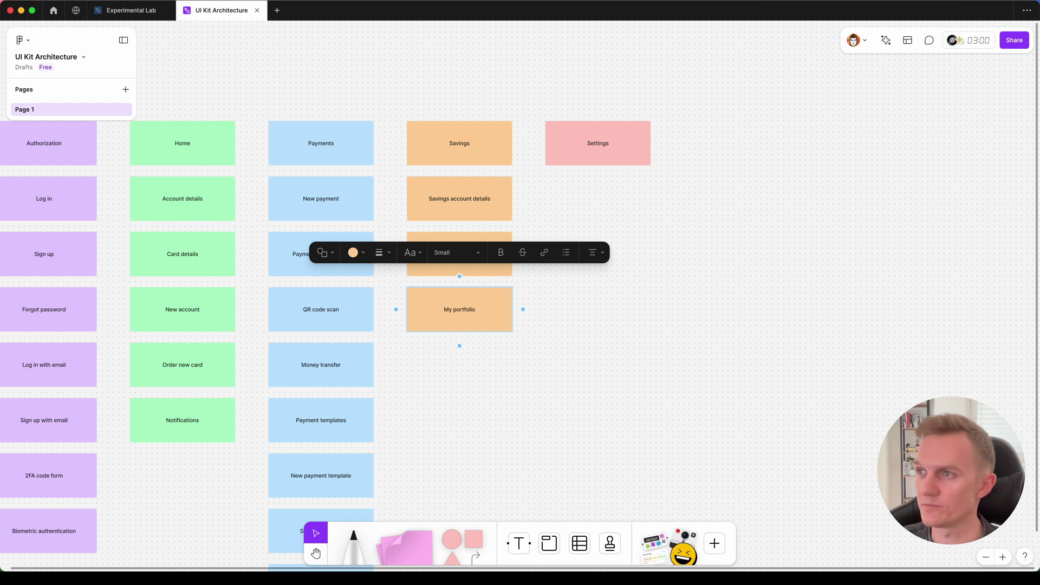
{"action": "left_click_drag", "start_coordinate": [461, 314], "coordinate": [453, 367]}
Retype the latest copied note as 'Market details'.
{"action": "double_click", "coordinate": [454, 367]}
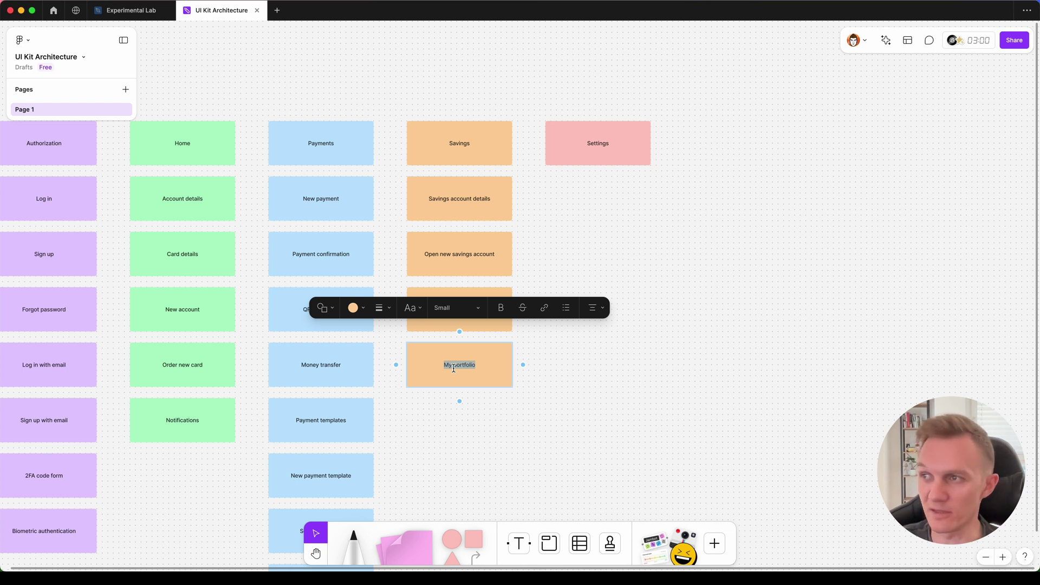
{"action": "type", "text": "Market"}
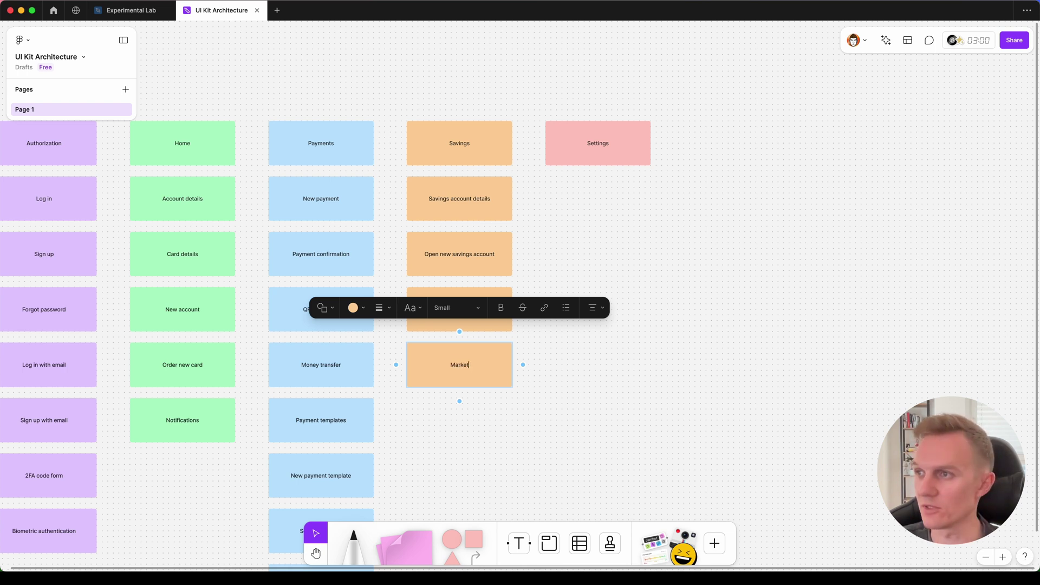
{"action": "type", "text": " details"}
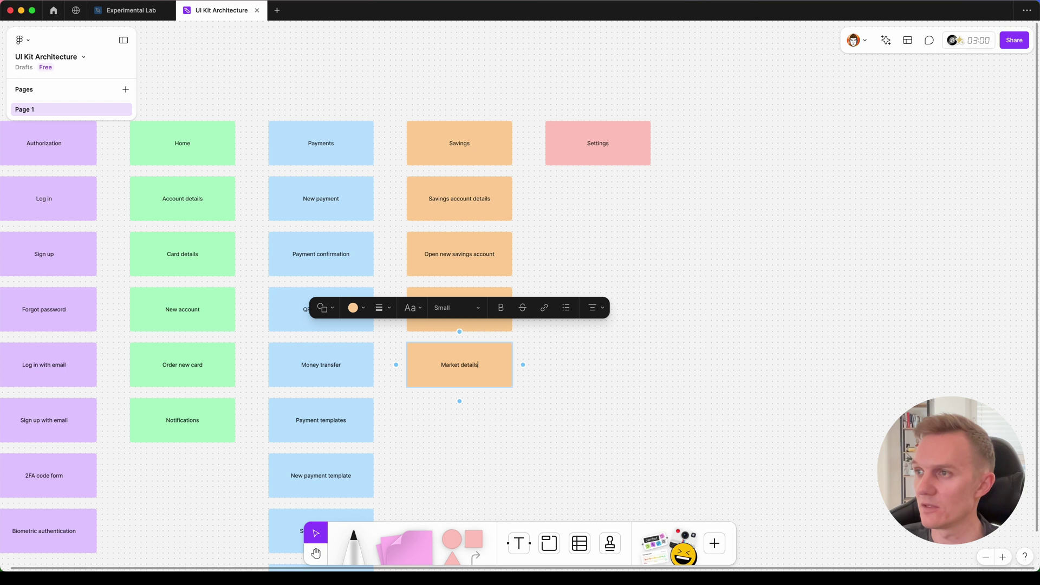
{"action": "left_click", "coordinate": [457, 432]}
Duplicate Market details one row down and retype the copy as 'Buy market'.
{"action": "left_click", "coordinate": [463, 379]}
{"action": "left_click_drag", "start_coordinate": [461, 374], "coordinate": [461, 424]}
{"action": "double_click", "coordinate": [483, 424]}
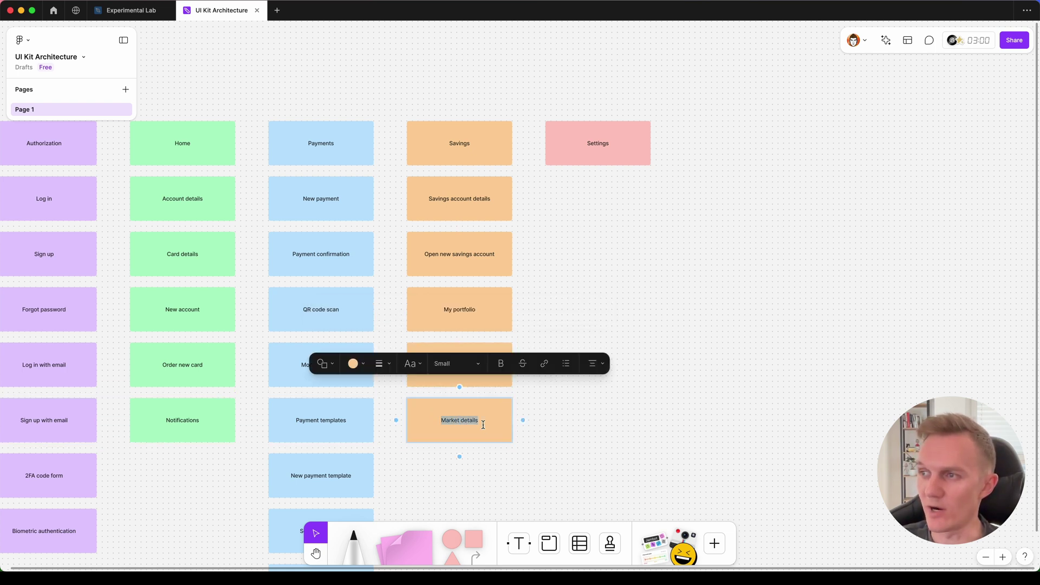
{"action": "type", "text": "Buy market"}
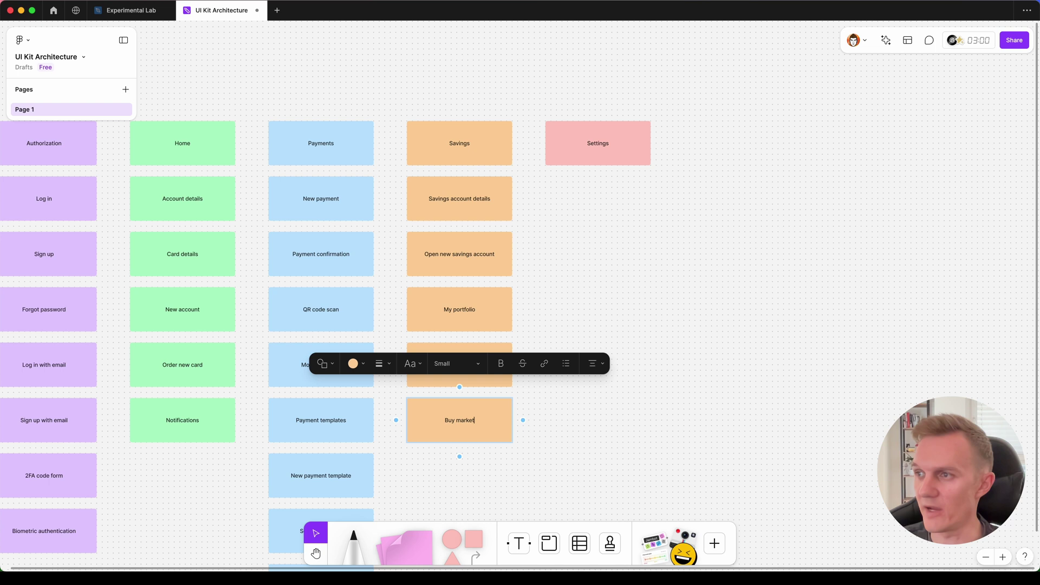
{"action": "left_click", "coordinate": [583, 448]}
Duplicate Buy market below and change its first word so the copy reads 'Sell market'.
{"action": "scroll", "coordinate": [542, 401], "scroll_direction": "down", "scroll_amount": 3}
{"action": "left_click", "coordinate": [482, 339]}
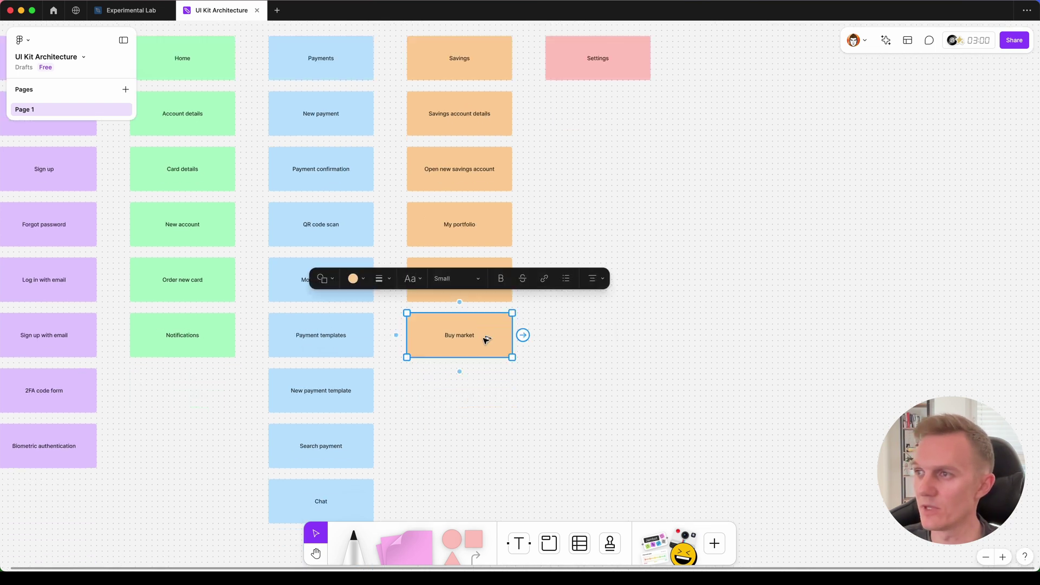
{"action": "left_click_drag", "start_coordinate": [482, 339], "coordinate": [476, 395]}
{"action": "double_click", "coordinate": [465, 390]}
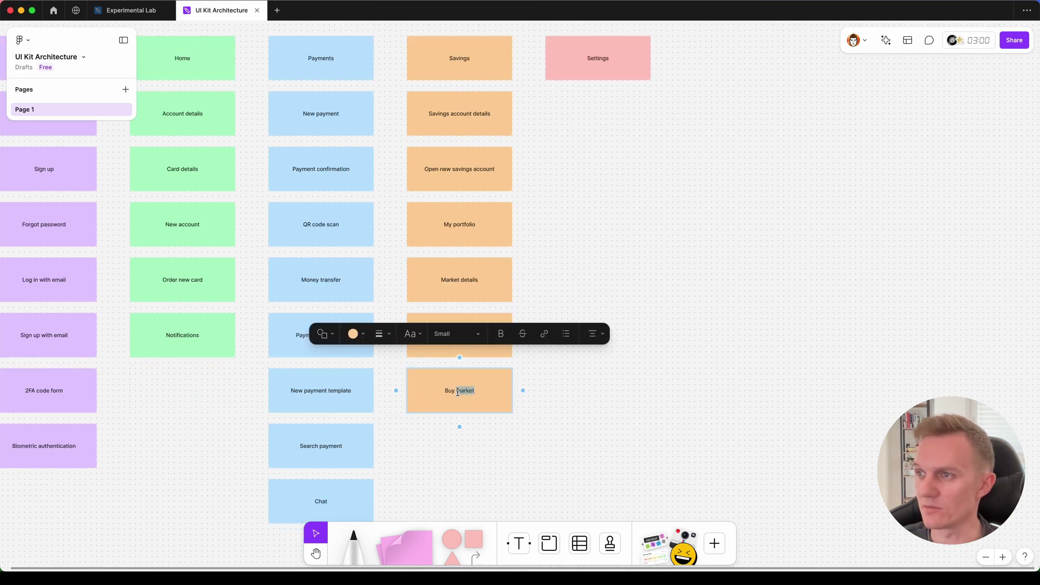
{"action": "left_click", "coordinate": [454, 391]}
{"action": "double_click", "coordinate": [454, 391]}
{"action": "type", "text": "Sell"}
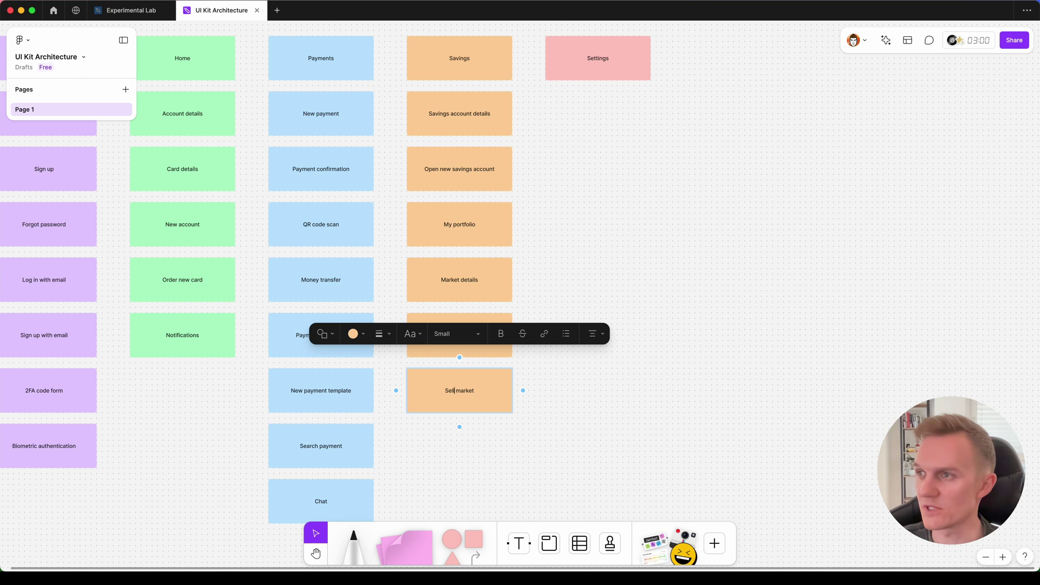
{"action": "left_click", "coordinate": [476, 456]}
Duplicate the Sell market note one slot down, ready for new text.
{"action": "left_click", "coordinate": [464, 410]}
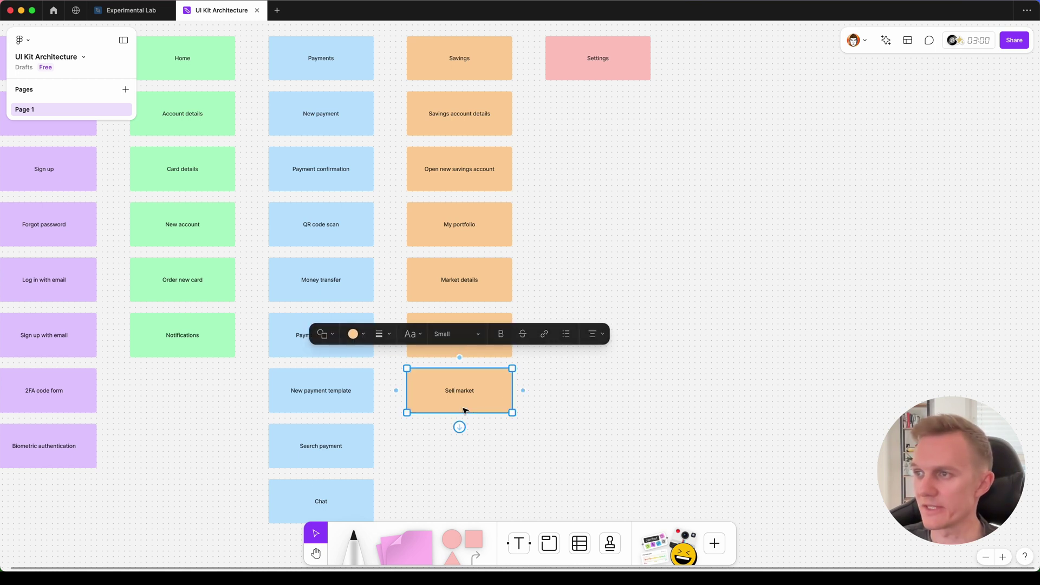
{"action": "left_click_drag", "start_coordinate": [465, 400], "coordinate": [462, 448]}
{"action": "scroll", "coordinate": [462, 449], "scroll_direction": "down", "scroll_amount": 2}
{"action": "double_click", "coordinate": [454, 347]}
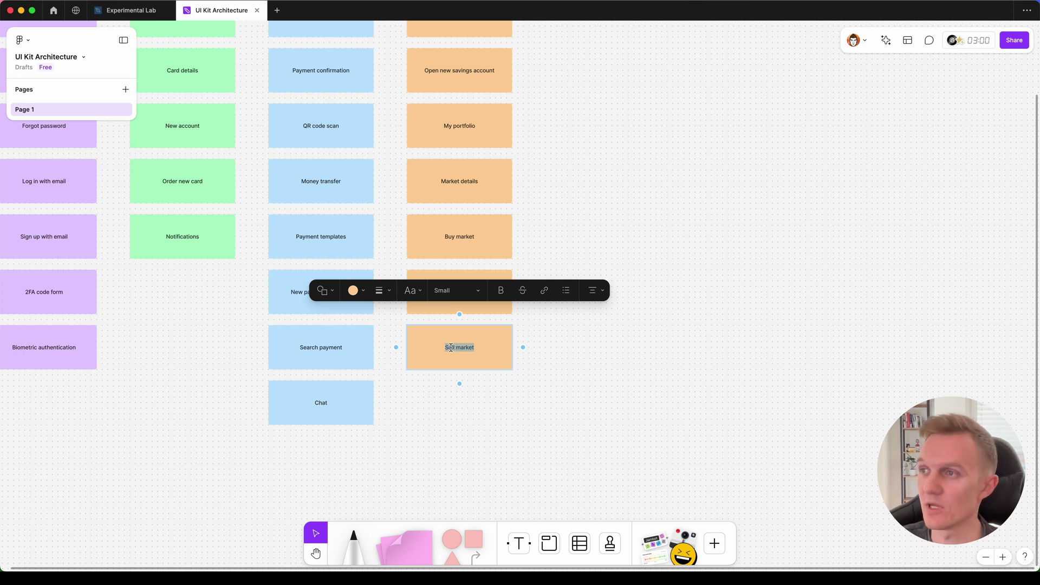
Replace the copied note's text with 'Fund details'.
{"action": "left_click", "coordinate": [456, 348]}
{"action": "triple_click", "coordinate": [434, 346]}
{"action": "type", "text": "Fund "}
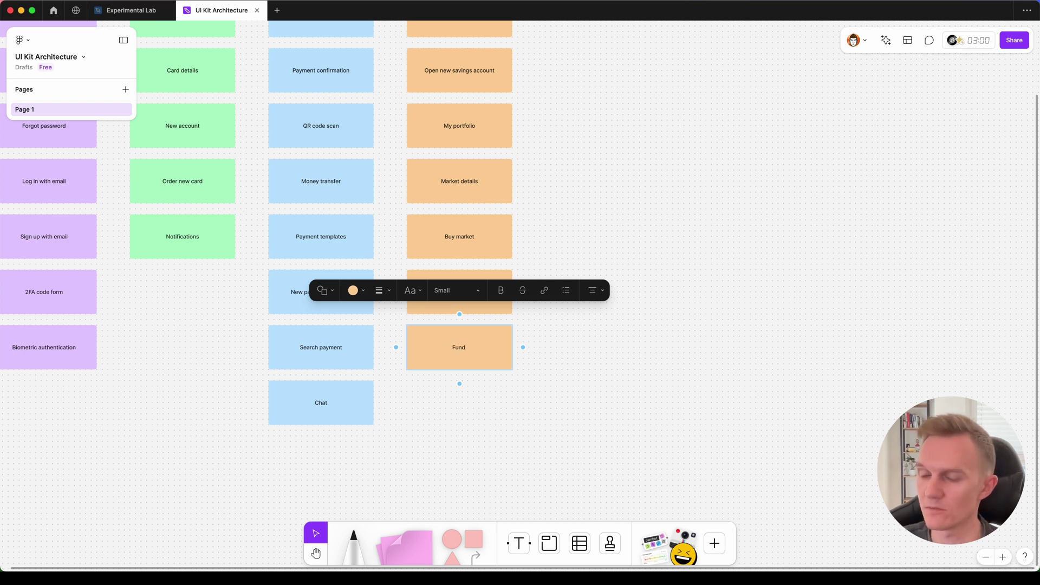
{"action": "type", "text": "details"}
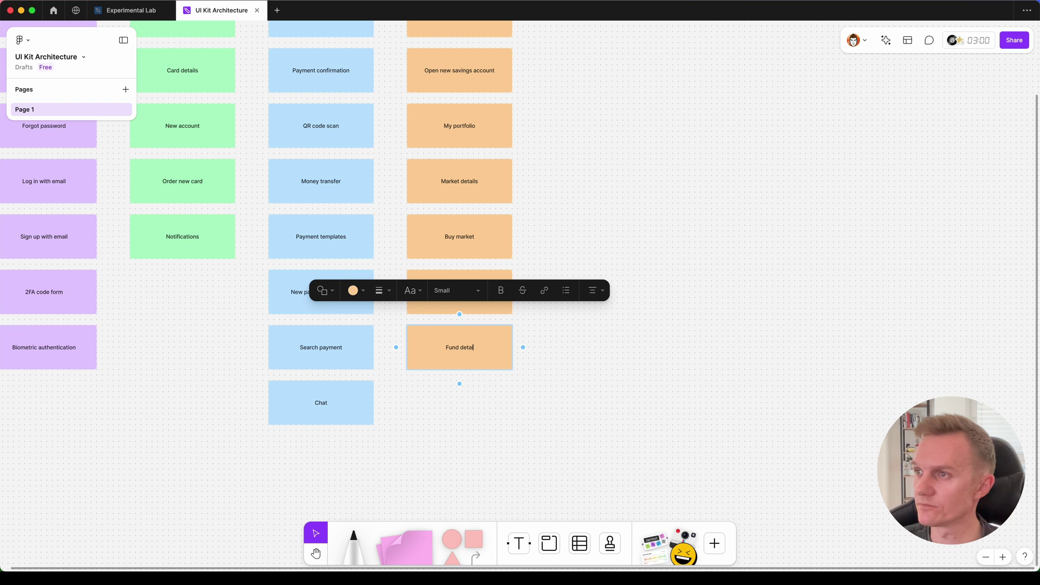
{"action": "key", "text": "Escape"}
Duplicate Fund details below and rename the copy 'Recurring investment setup'.
{"action": "scroll", "coordinate": [446, 316], "scroll_direction": "down", "scroll_amount": 1}
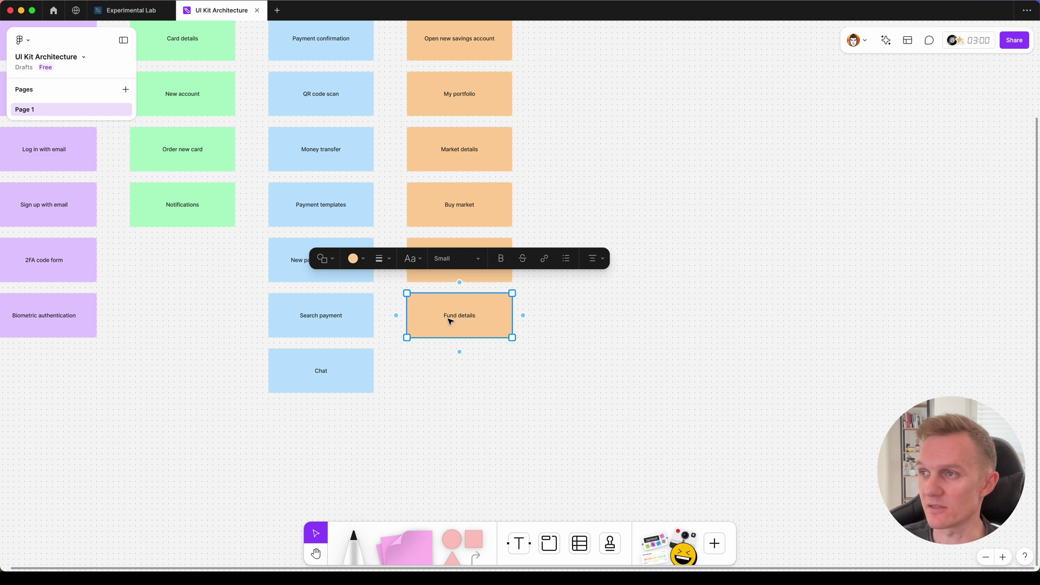
{"action": "left_click_drag", "start_coordinate": [447, 316], "coordinate": [450, 367]}
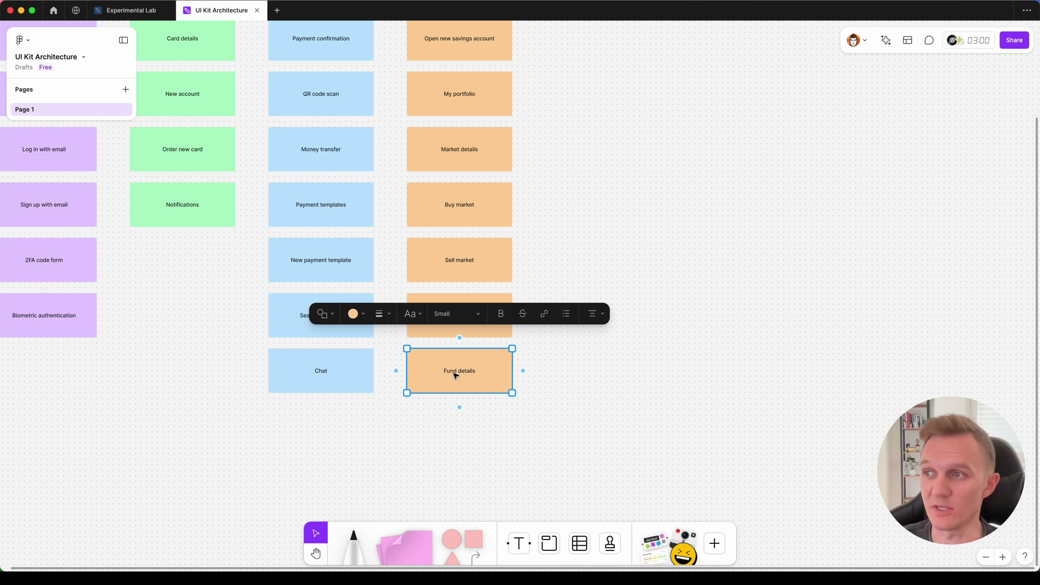
{"action": "double_click", "coordinate": [456, 375]}
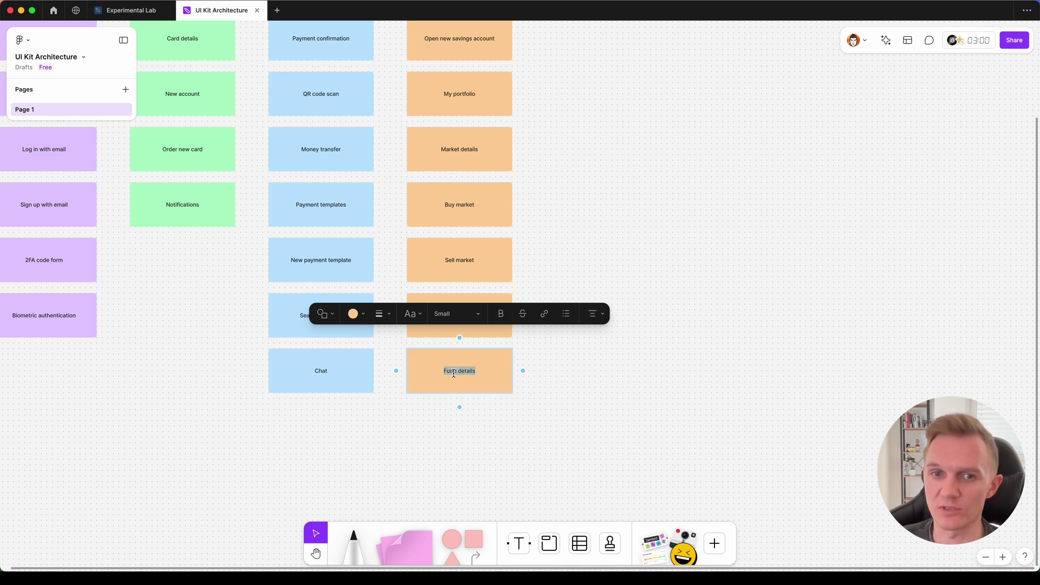
{"action": "type", "text": "Re"}
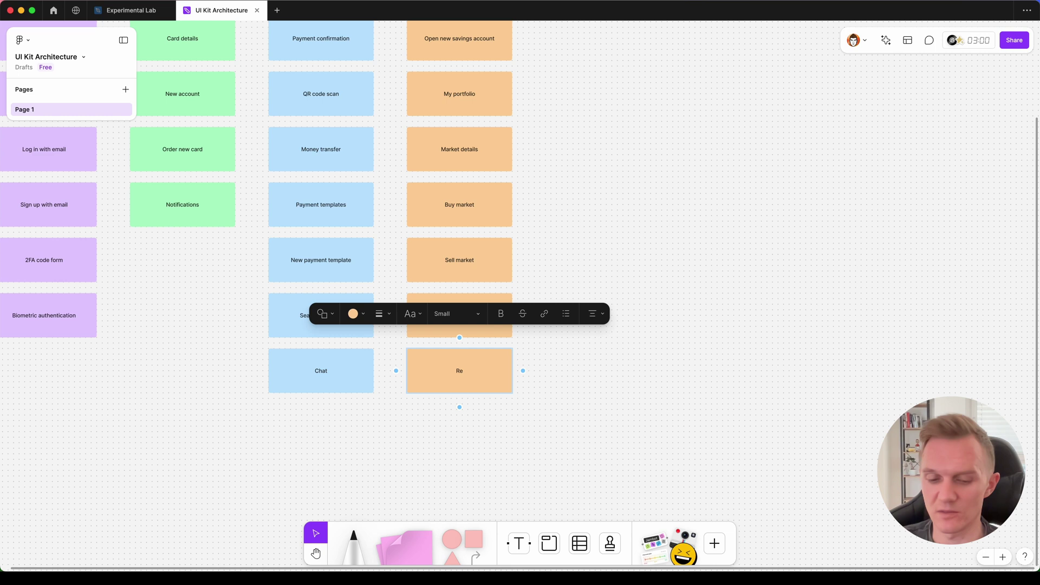
{"action": "type", "text": "curring invest"}
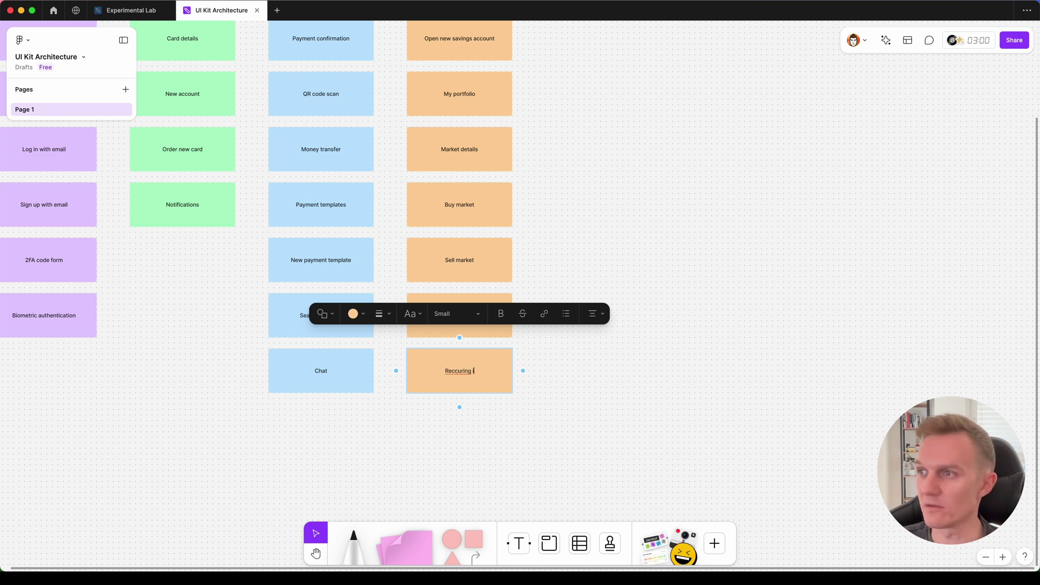
{"action": "type", "text": "ment set"}
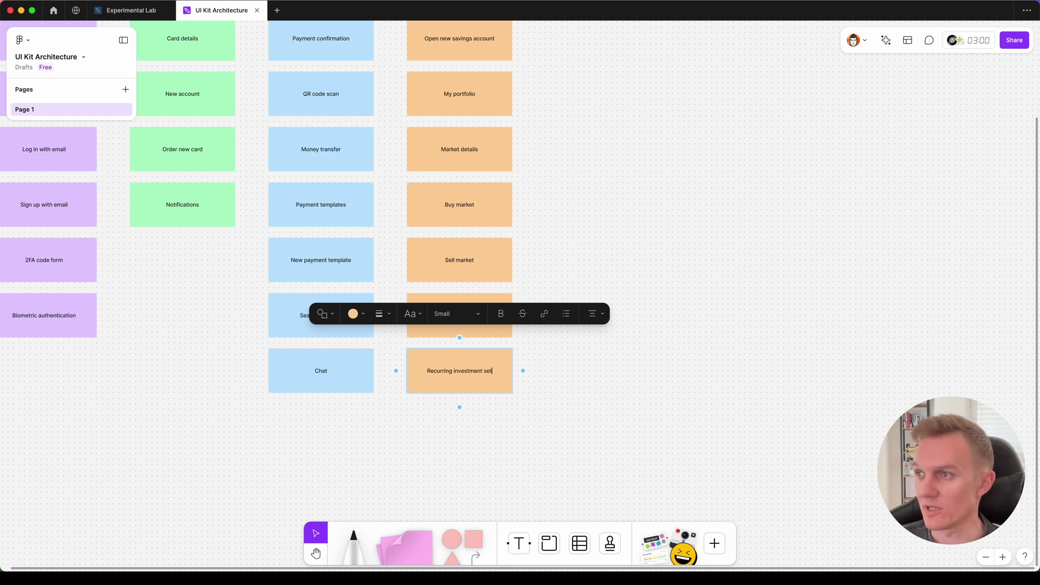
{"action": "type", "text": "up"}
{"action": "key", "text": "Escape"}
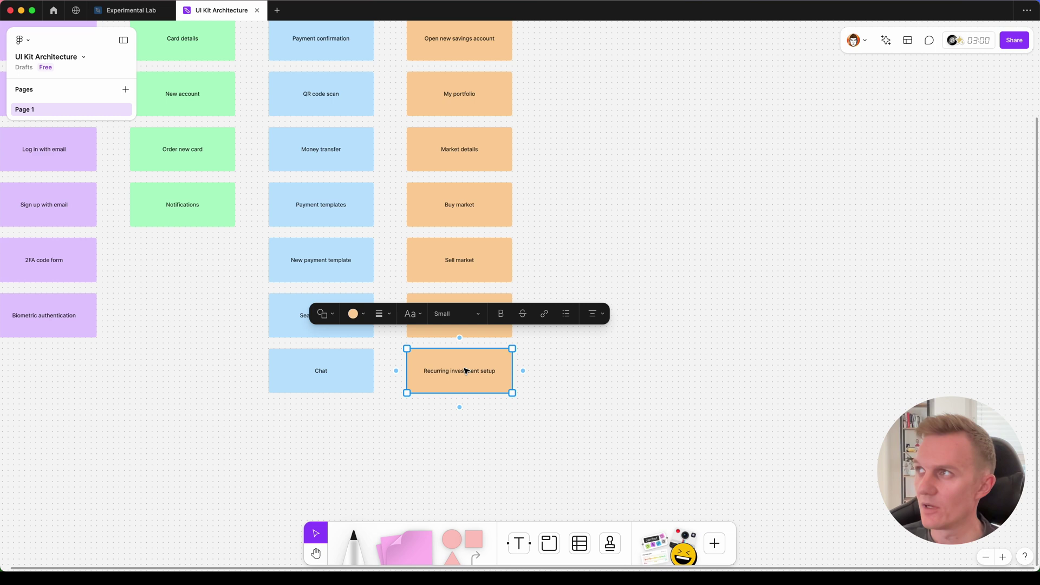
Duplicate Recurring investment setup once more and type 'Search market' on the copy.
{"action": "left_click_drag", "start_coordinate": [467, 370], "coordinate": [463, 425]}
{"action": "double_click", "coordinate": [463, 425]}
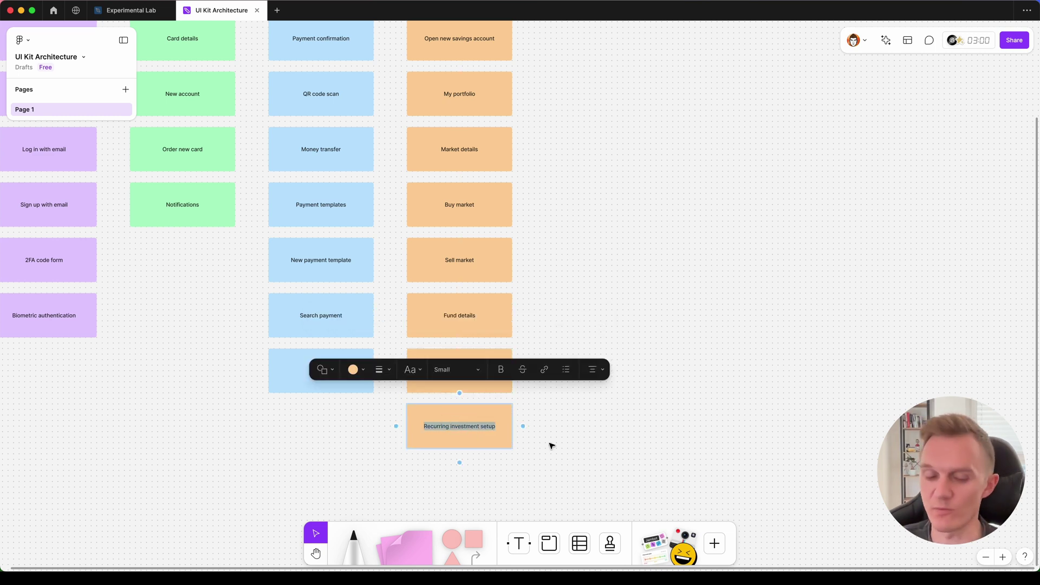
{"action": "type", "text": "Search"}
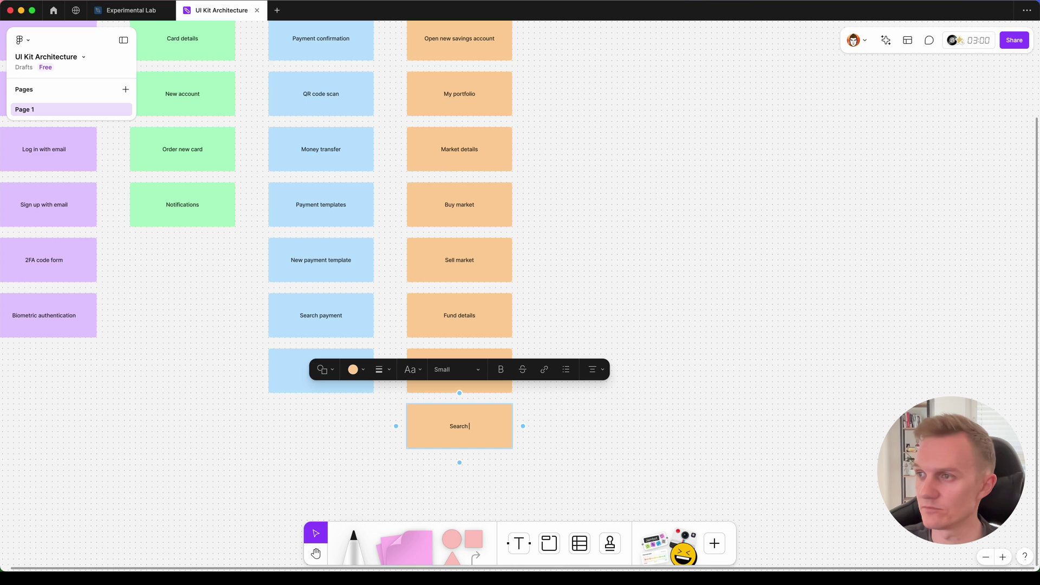
{"action": "type", "text": " markets"}
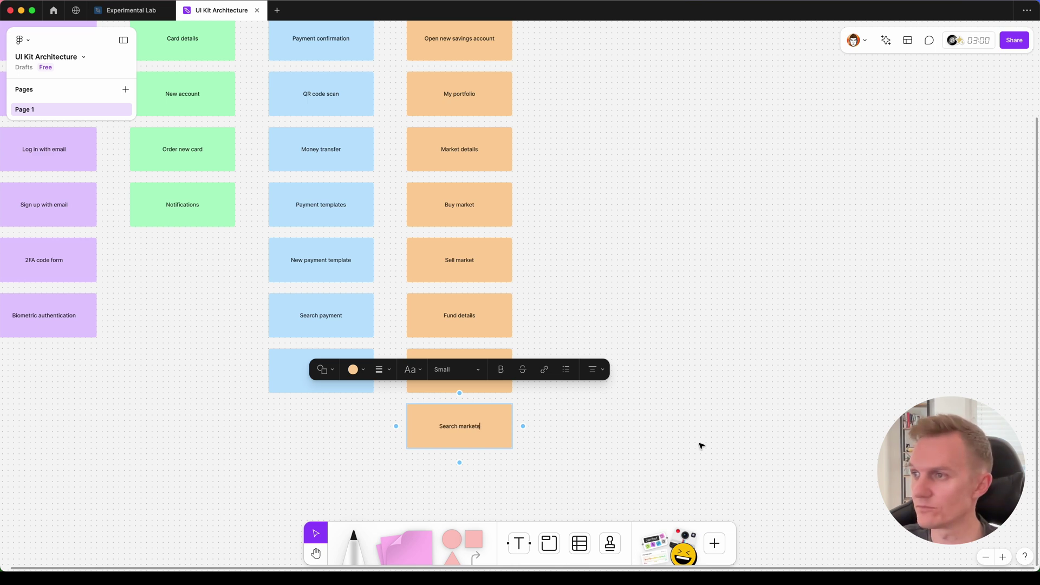
Duplicate the pink Settings sticky below and turn the copy into 'Notification settings'.
{"action": "left_click", "coordinate": [654, 441]}
{"action": "scroll", "coordinate": [481, 385], "scroll_direction": "up", "scroll_amount": 3}
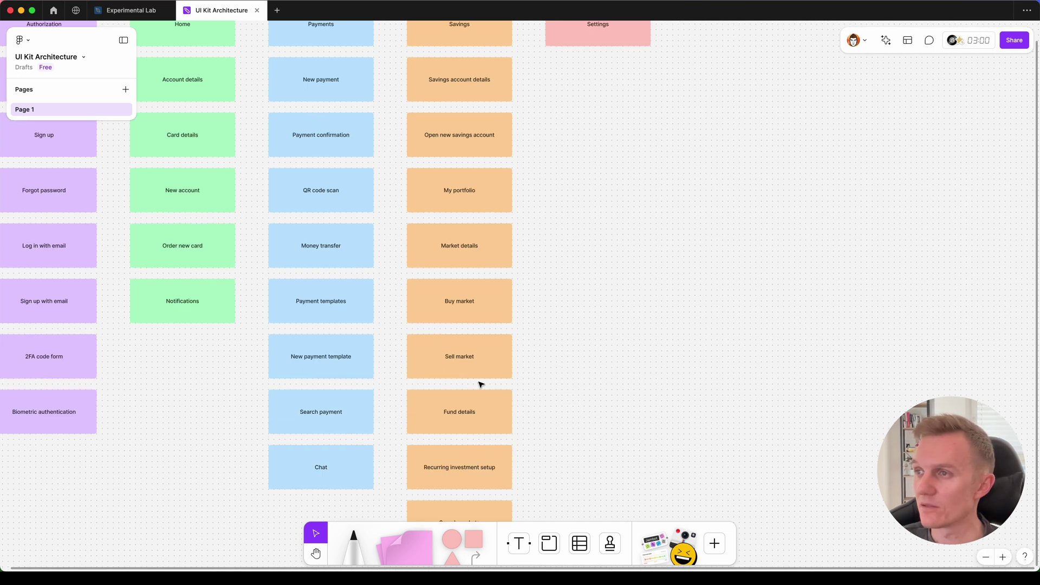
{"action": "scroll", "coordinate": [480, 385], "scroll_direction": "down", "scroll_amount": 1}
{"action": "scroll", "coordinate": [481, 384], "scroll_direction": "up", "scroll_amount": 5}
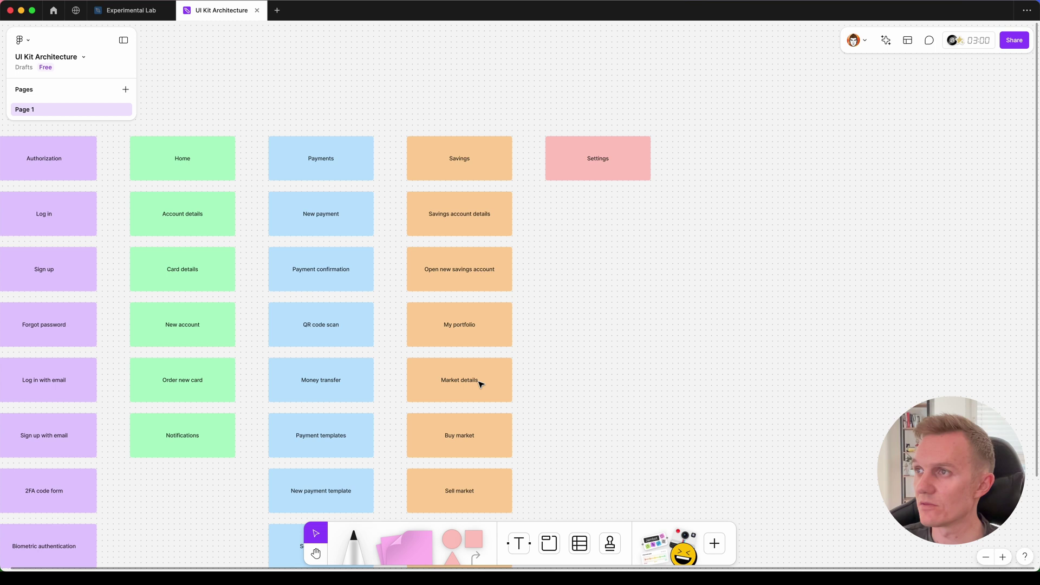
{"action": "scroll", "coordinate": [493, 256], "scroll_direction": "up", "scroll_amount": 1}
{"action": "left_click", "coordinate": [569, 197]}
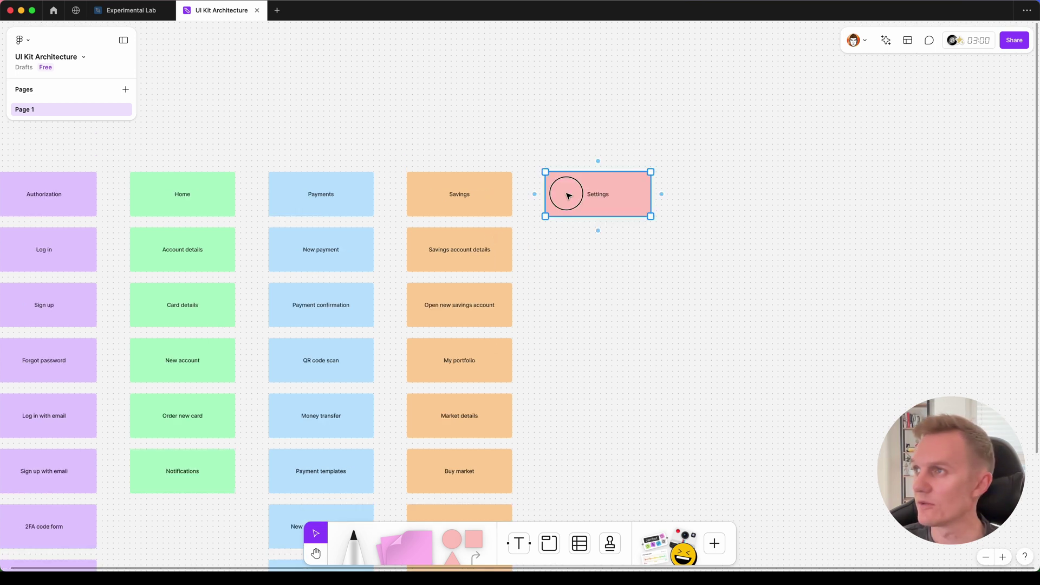
{"action": "left_click_drag", "start_coordinate": [569, 197], "coordinate": [567, 252]}
{"action": "double_click", "coordinate": [600, 256]}
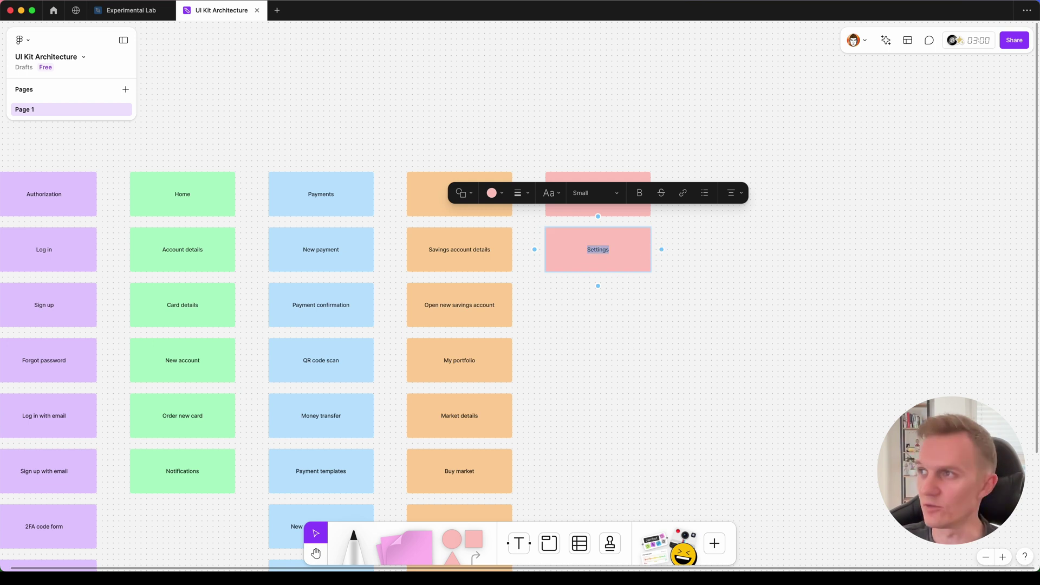
{"action": "key", "text": "Escape"}
{"action": "type", "text": "ification"}
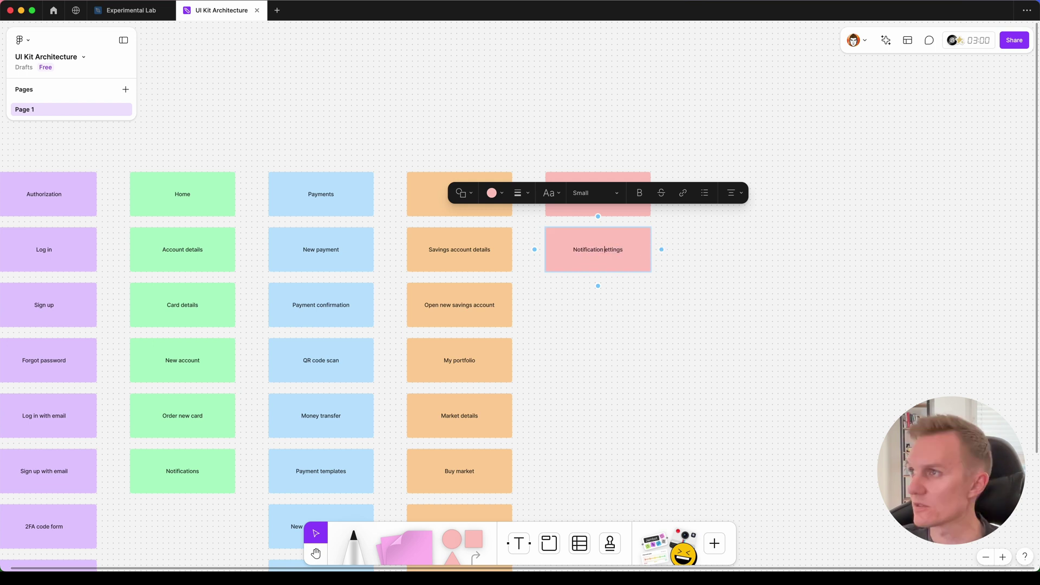
{"action": "key", "text": "Delete"}
{"action": "type", "text": "s"}
{"action": "left_click", "coordinate": [671, 355]}
Add 'Security' and 'Help' stickies as successive copies beneath Notification settings.
{"action": "left_click", "coordinate": [590, 250]}
{"action": "left_click_drag", "start_coordinate": [589, 249], "coordinate": [585, 304]}
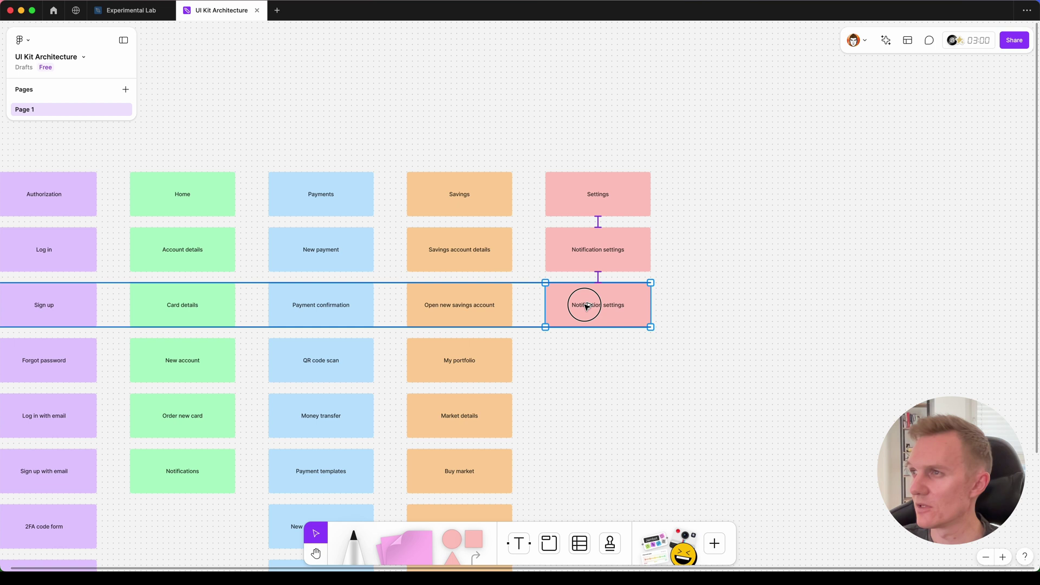
{"action": "key", "text": "Return"}
{"action": "type", "text": "Security"}
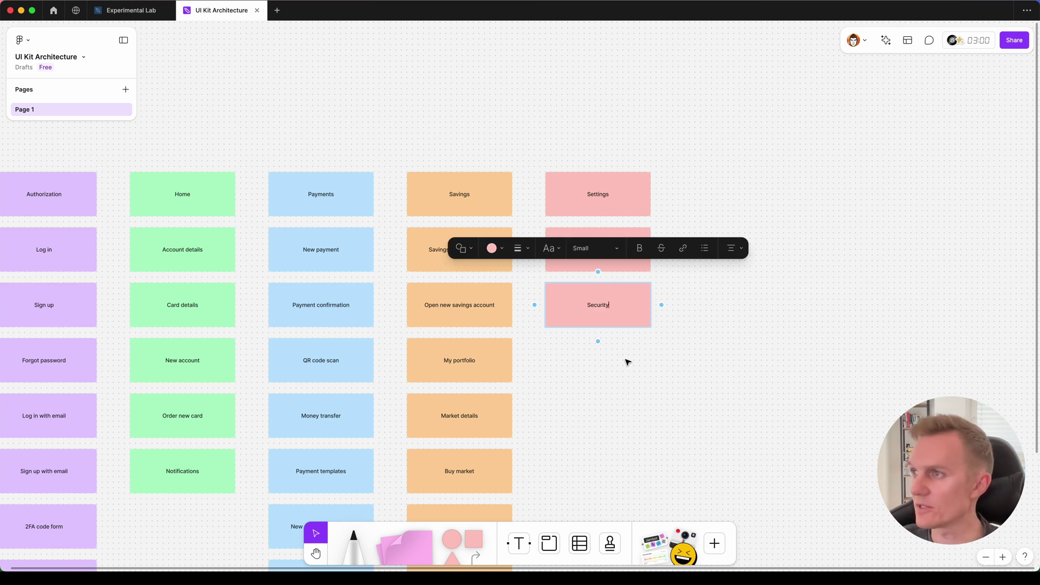
{"action": "left_click", "coordinate": [627, 361]}
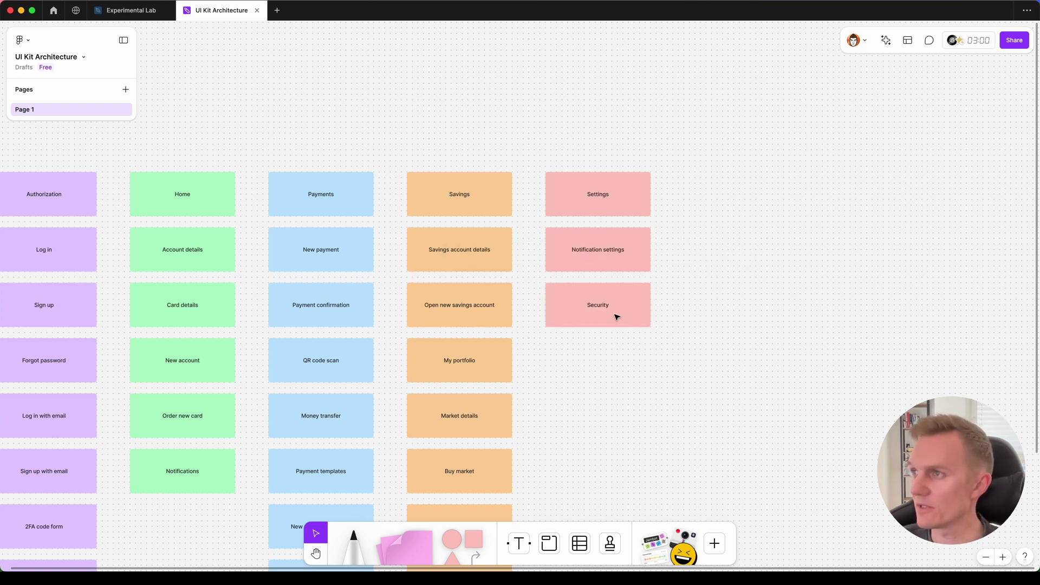
{"action": "left_click", "coordinate": [609, 303]}
{"action": "left_click_drag", "start_coordinate": [608, 304], "coordinate": [594, 414]}
{"action": "key", "text": "Return"}
{"action": "type", "text": "Help"}
{"action": "left_click", "coordinate": [713, 415]}
Copy the Help sticky and retype the copy as 'Article'.
{"action": "left_click", "coordinate": [593, 360]}
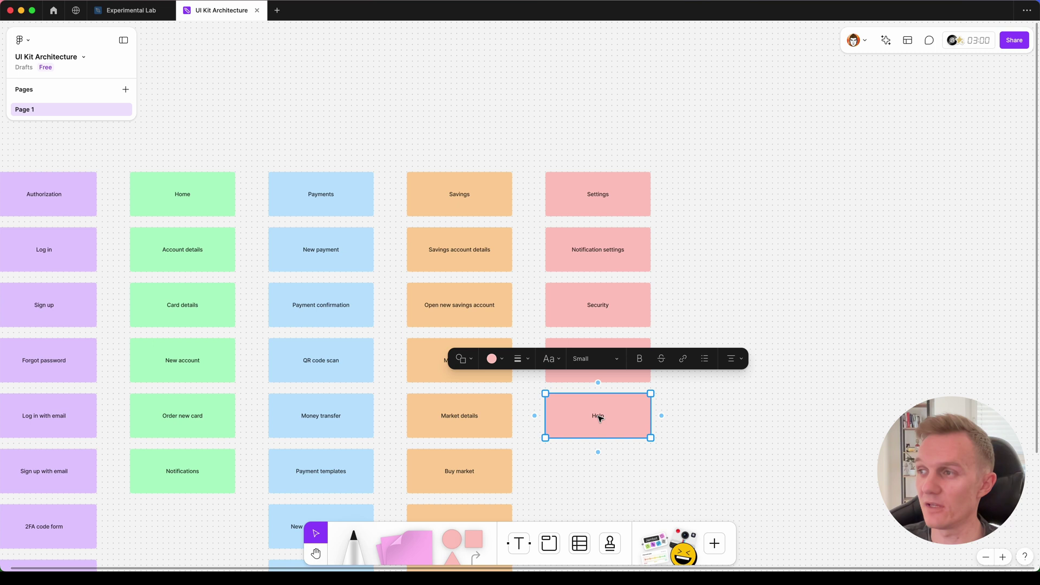
{"action": "key", "text": "Return"}
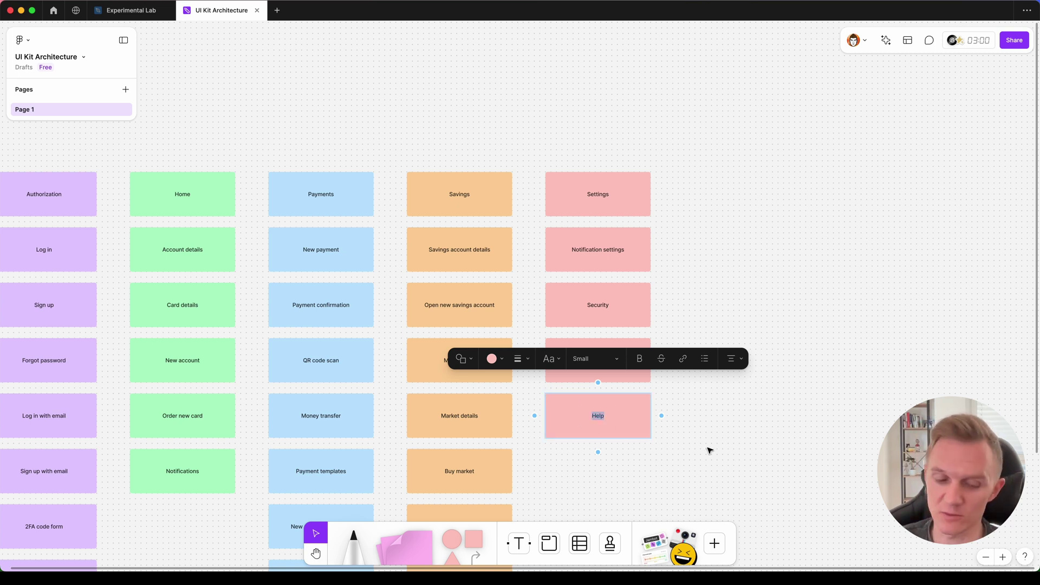
{"action": "type", "text": "Article"}
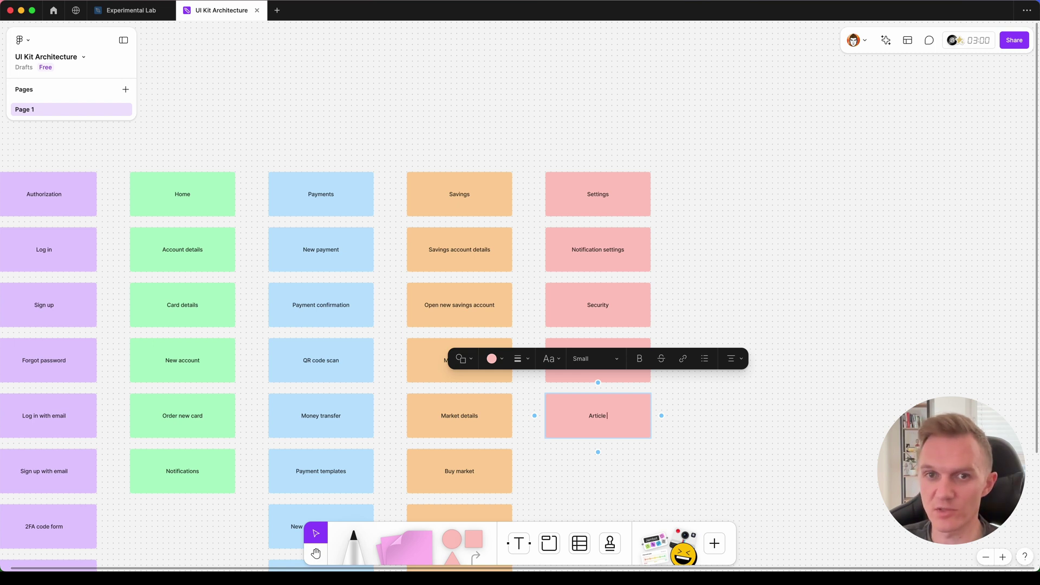
{"action": "key", "text": "Escape"}
Duplicate Article one row down and retype the copy as 'About the app'.
{"action": "scroll", "coordinate": [585, 290], "scroll_direction": "down", "scroll_amount": 5}
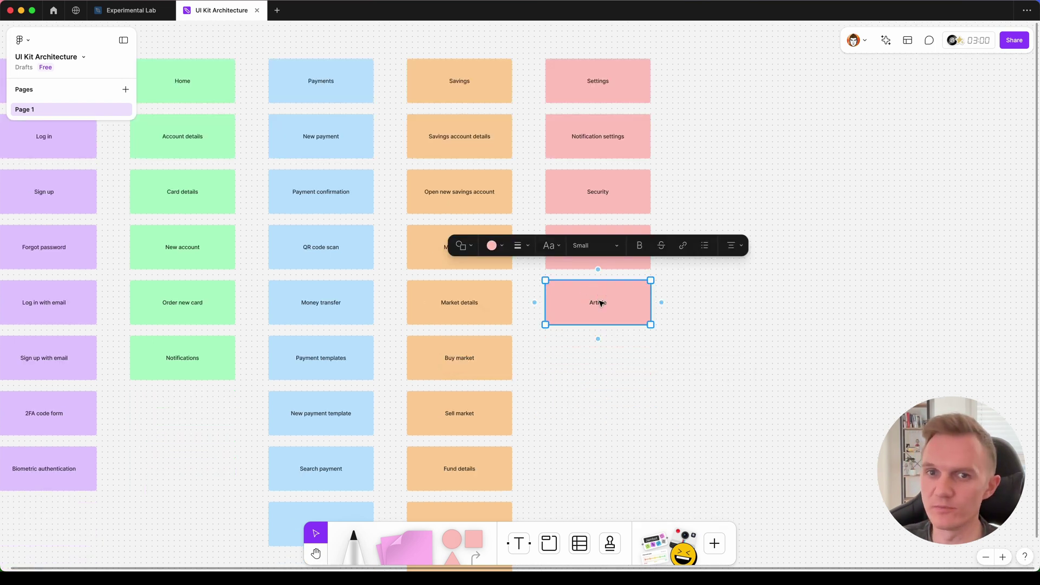
{"action": "left_click_drag", "start_coordinate": [600, 309], "coordinate": [601, 360]}
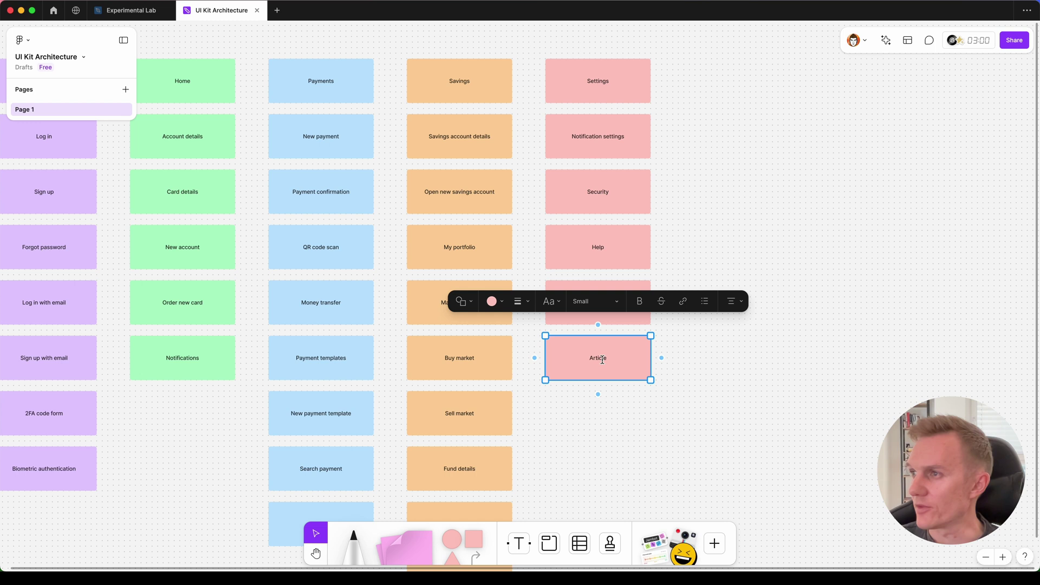
{"action": "double_click", "coordinate": [603, 360]}
{"action": "type", "text": "Av"}
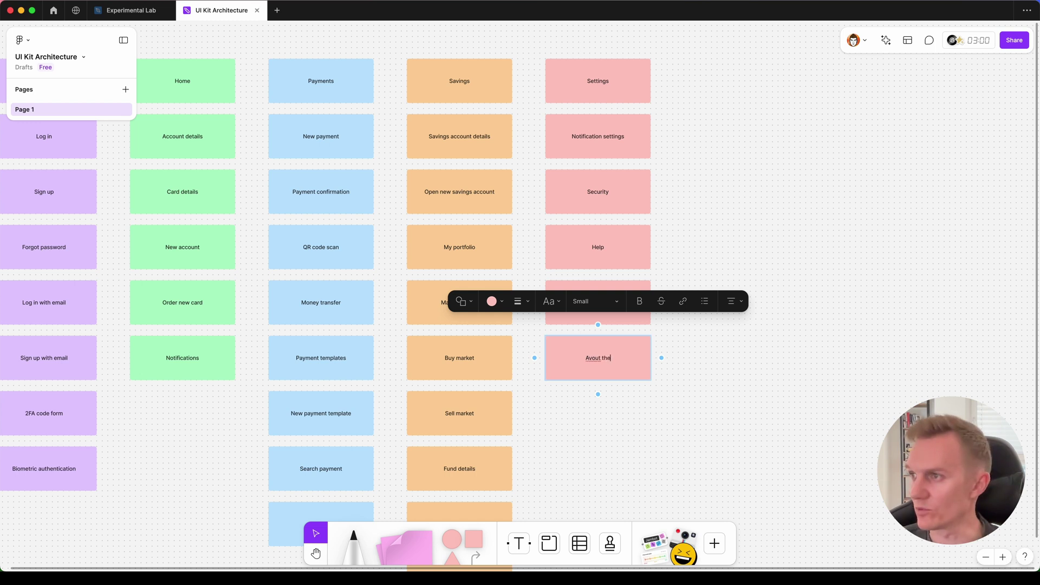
{"action": "type", "text": "out"}
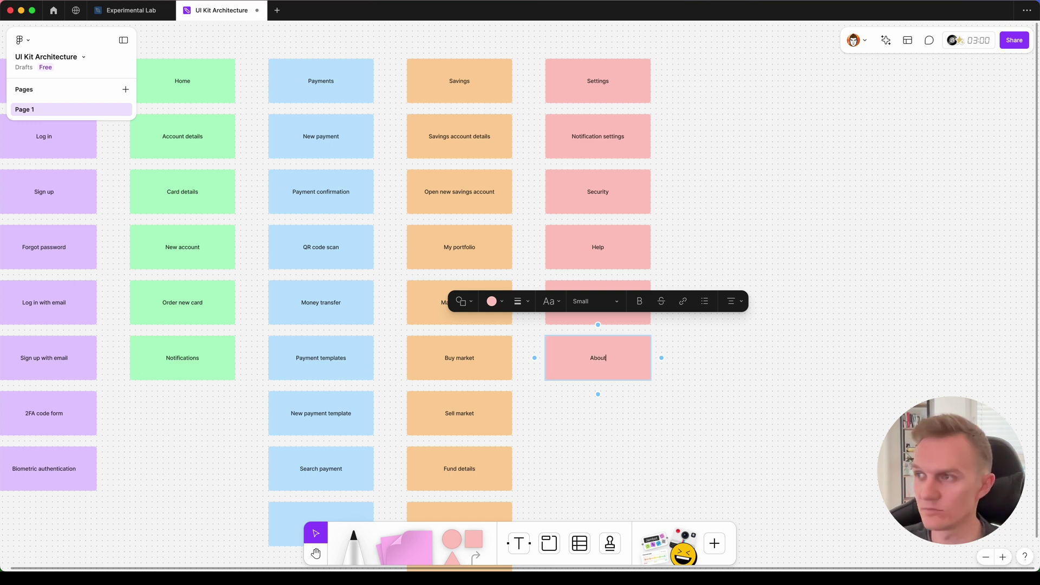
{"action": "type", "text": " the app"}
{"action": "key", "text": "Escape"}
Duplicate About the app below and replace its text with 'User account settings'.
{"action": "left_click_drag", "start_coordinate": [608, 358], "coordinate": [611, 416]}
{"action": "double_click", "coordinate": [609, 416]}
{"action": "key", "text": "ctrl+a"}
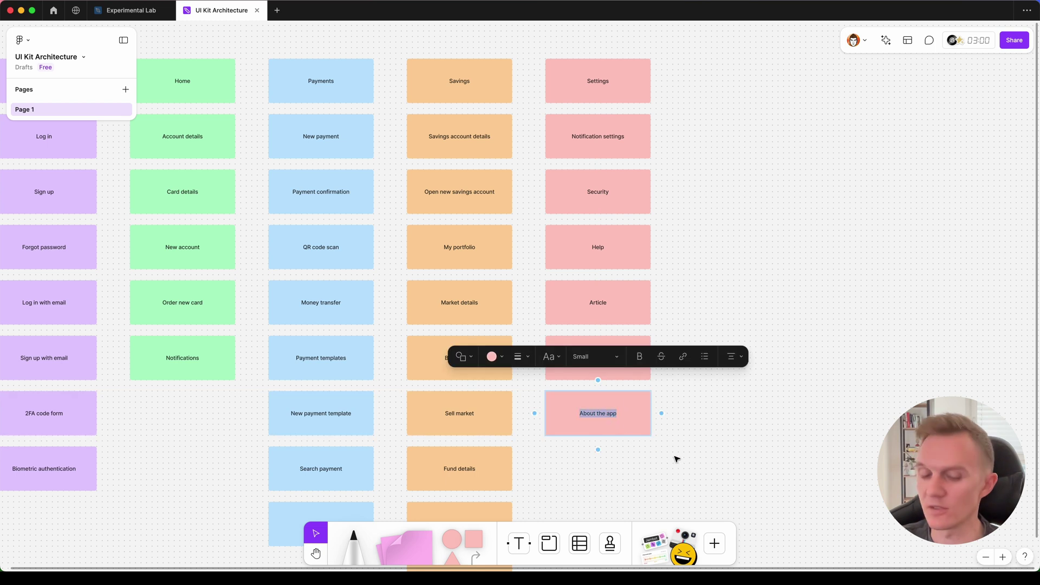
{"action": "type", "text": "User account settings"}
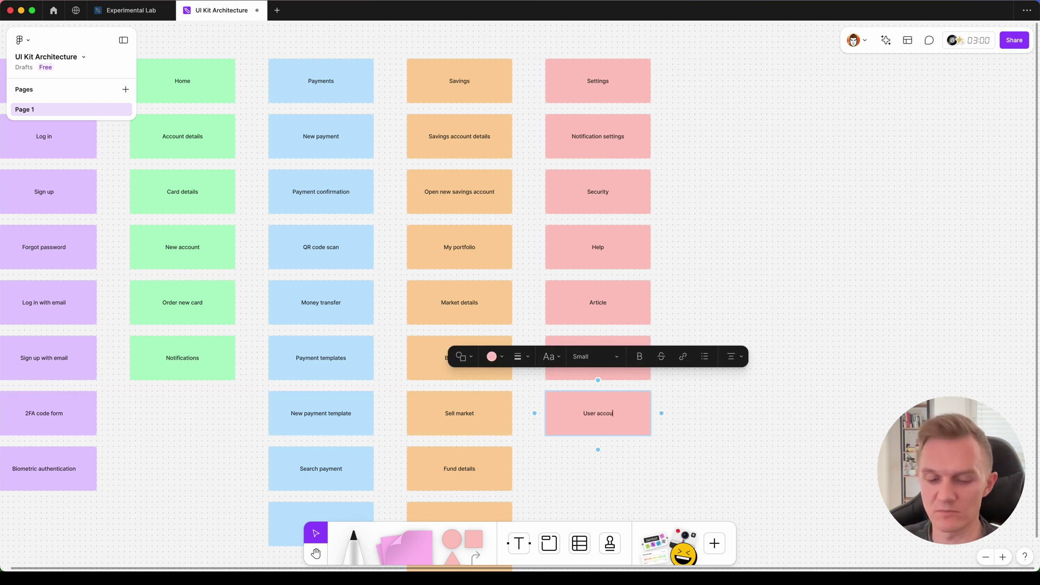
{"action": "left_click", "coordinate": [710, 477]}
Pan the board right to bring the Authorization column into view.
{"action": "key", "text": "h"}
{"action": "left_click_drag", "start_coordinate": [658, 467], "coordinate": [791, 459]}
{"action": "key", "text": "v"}
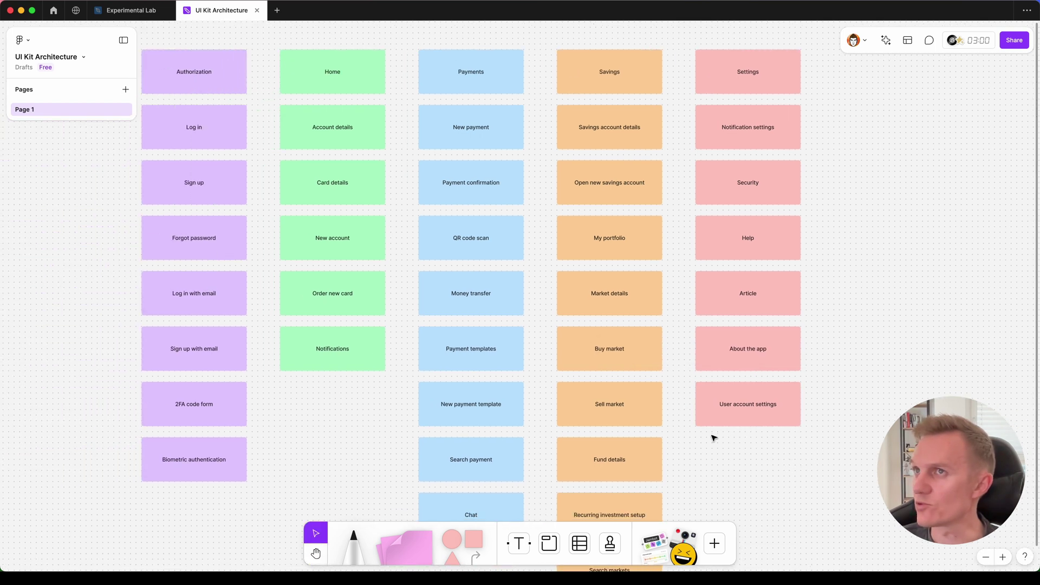
{"action": "scroll", "coordinate": [617, 303], "scroll_direction": "up", "scroll_amount": 3}
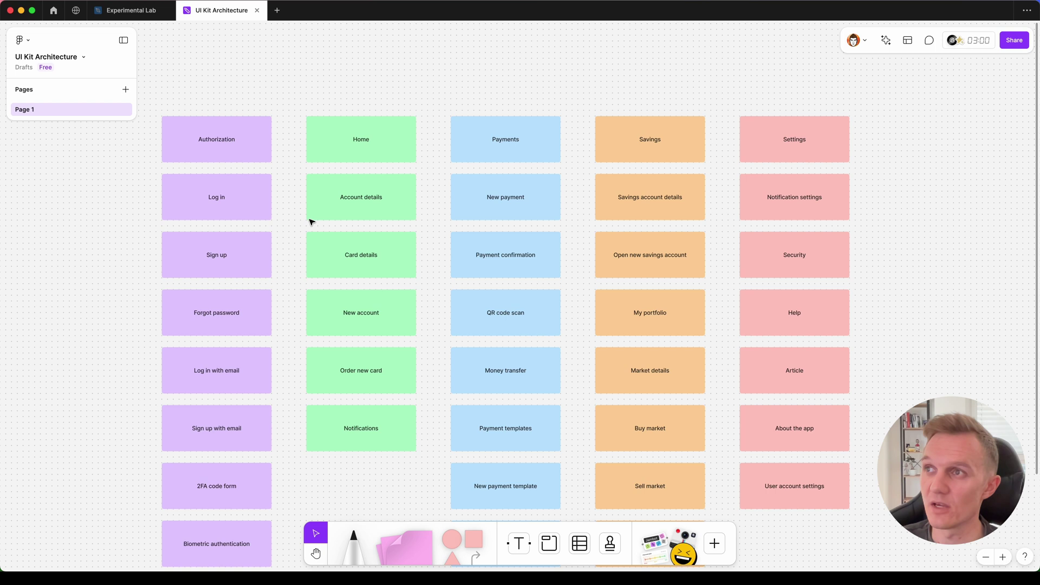
Make room under Account details by moving the green stickies Card details through Notifications down two rows.
{"action": "left_click_drag", "start_coordinate": [298, 236], "coordinate": [380, 457]}
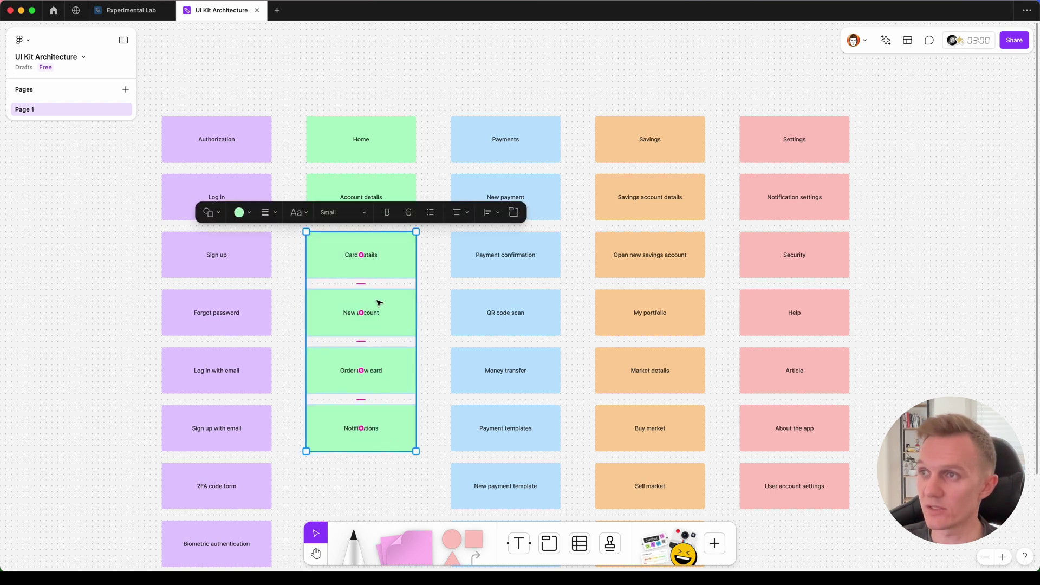
{"action": "left_click", "coordinate": [397, 273]}
{"action": "left_click_drag", "start_coordinate": [397, 273], "coordinate": [395, 390]}
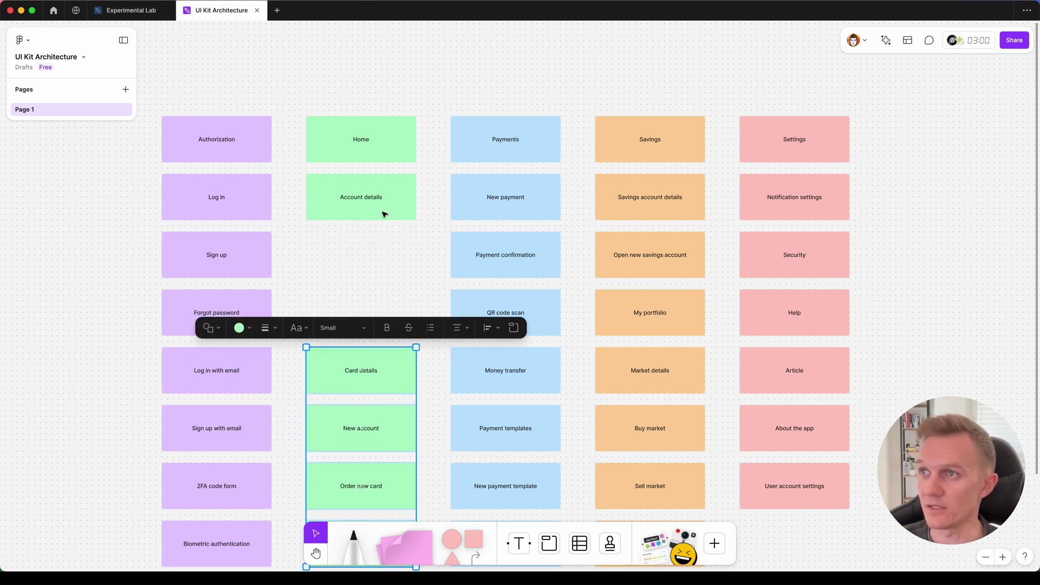
{"action": "left_click", "coordinate": [380, 209]}
{"action": "left_click_drag", "start_coordinate": [381, 209], "coordinate": [378, 259]}
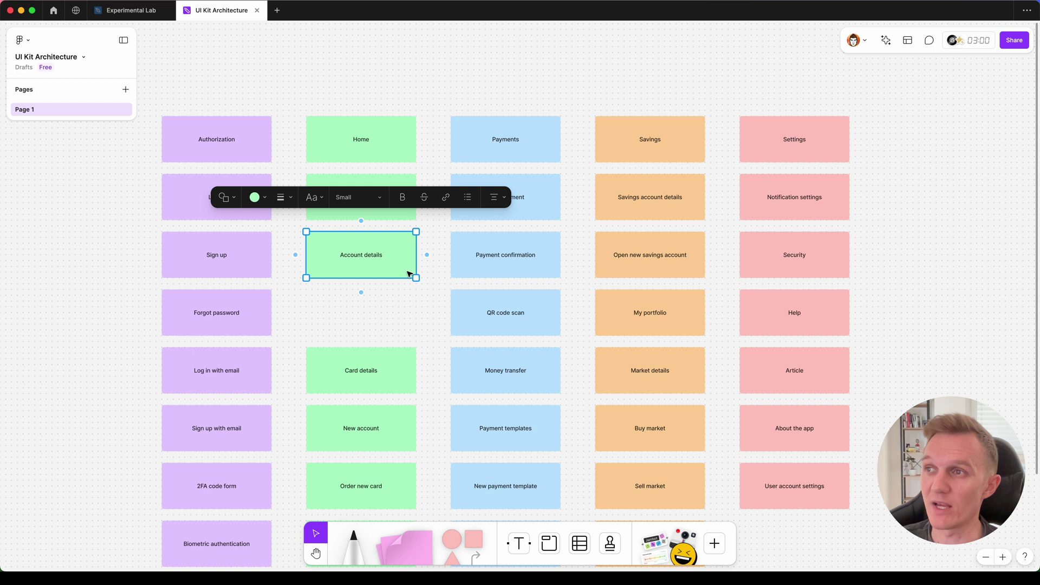
Rename the moved sticky to 'Account name', shrink it to a small box and remove the stray blank sticky.
{"action": "double_click", "coordinate": [359, 258]}
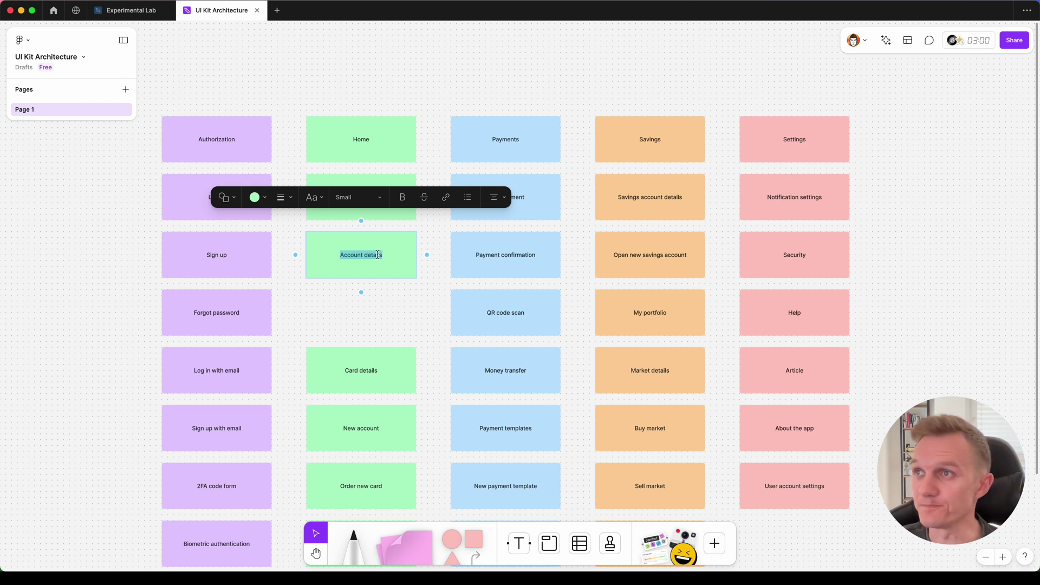
{"action": "type", "text": "Account name"}
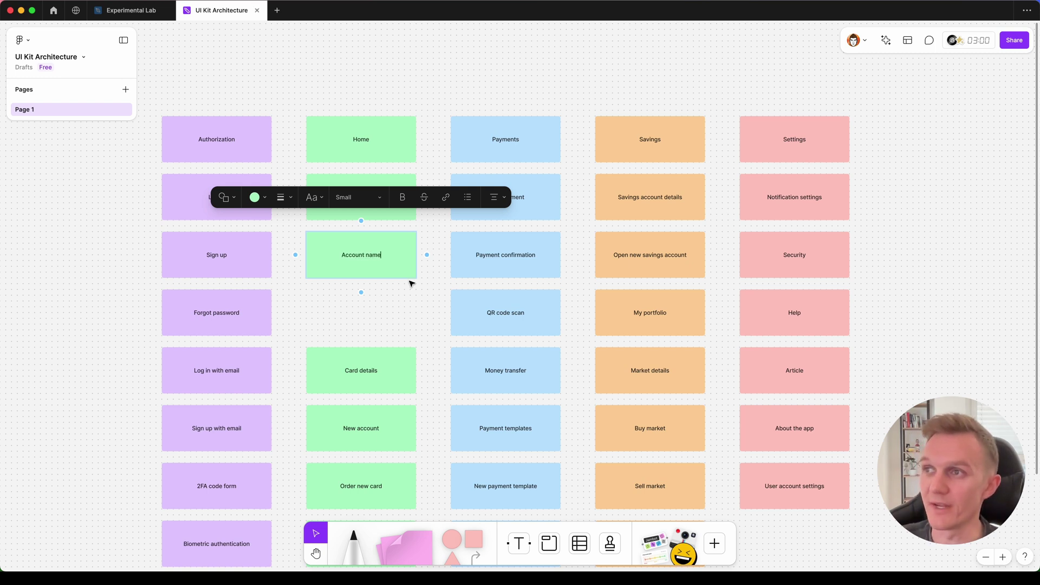
{"action": "left_click", "coordinate": [371, 290]}
{"action": "left_click", "coordinate": [409, 270]}
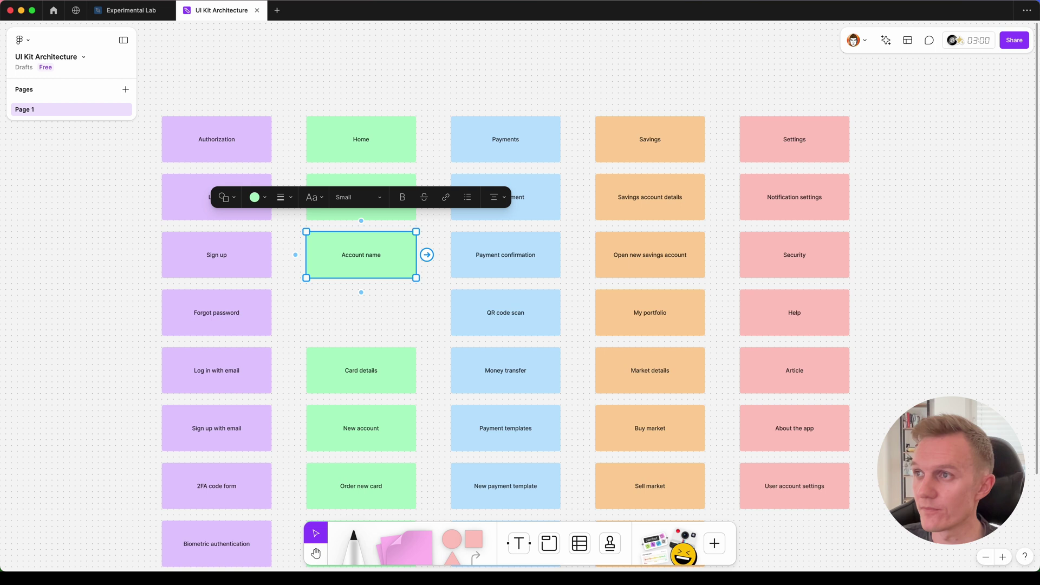
{"action": "left_click_drag", "start_coordinate": [415, 277], "coordinate": [376, 255]}
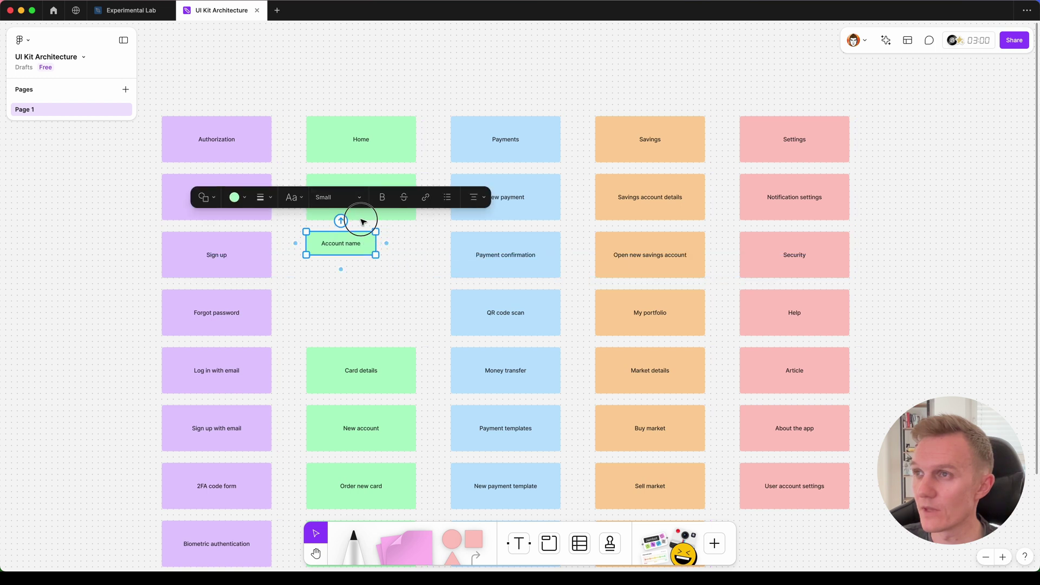
{"action": "left_click", "coordinate": [361, 219]}
{"action": "left_click", "coordinate": [359, 231]}
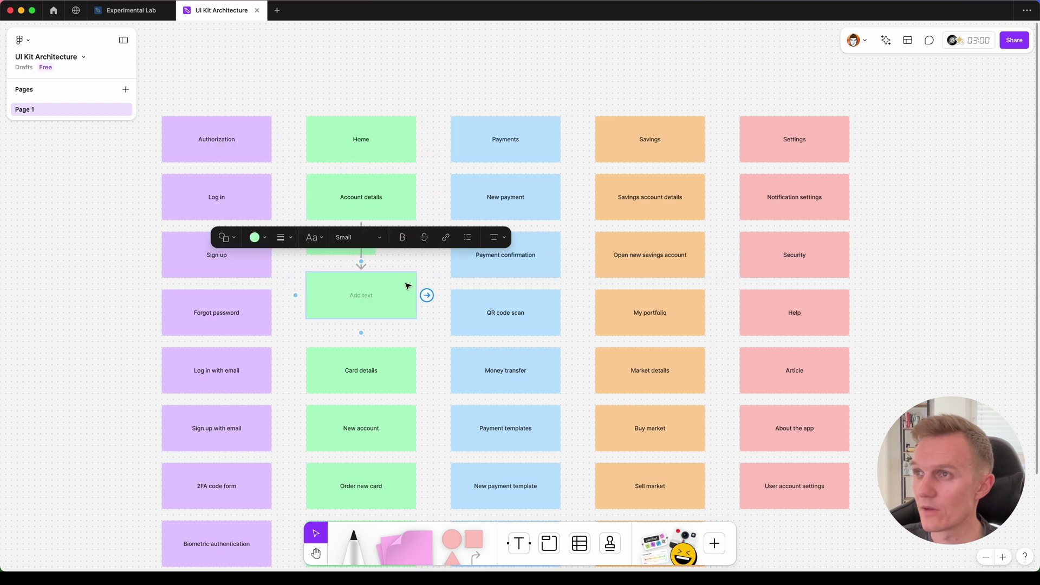
{"action": "left_click", "coordinate": [340, 215]}
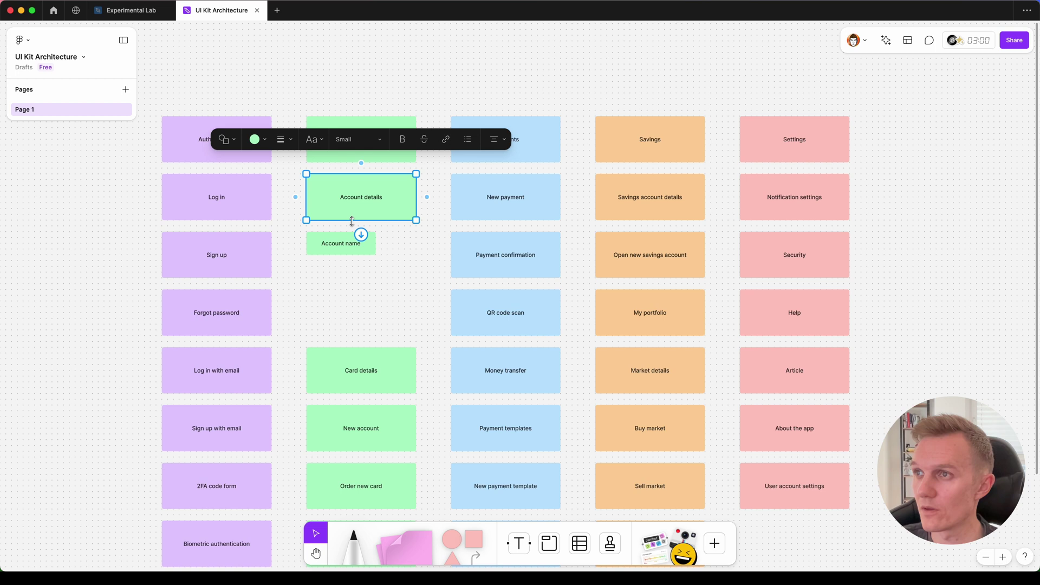
Recolour the Account name sticky dark green.
{"action": "left_click", "coordinate": [348, 254]}
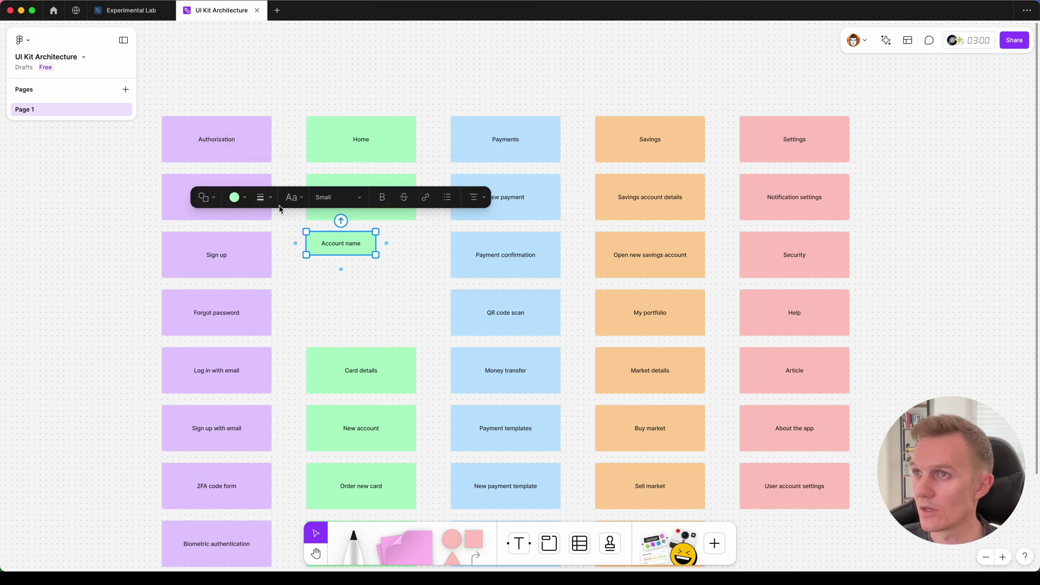
{"action": "left_click", "coordinate": [234, 197]}
{"action": "left_click", "coordinate": [254, 162]}
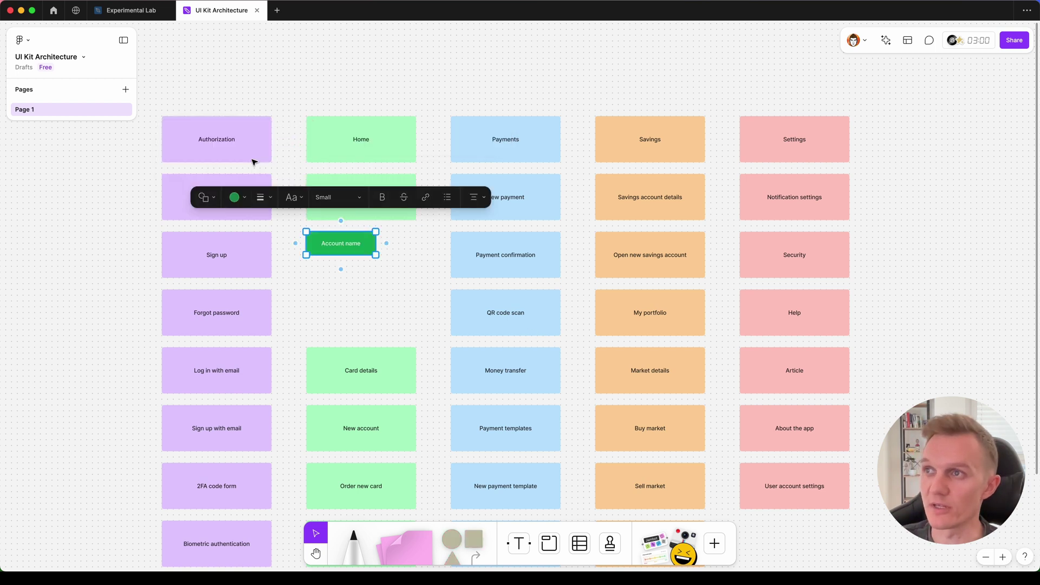
{"action": "left_click", "coordinate": [348, 267]}
Duplicate Account name just below it and rename the copy 'Amount left'.
{"action": "left_click", "coordinate": [360, 249]}
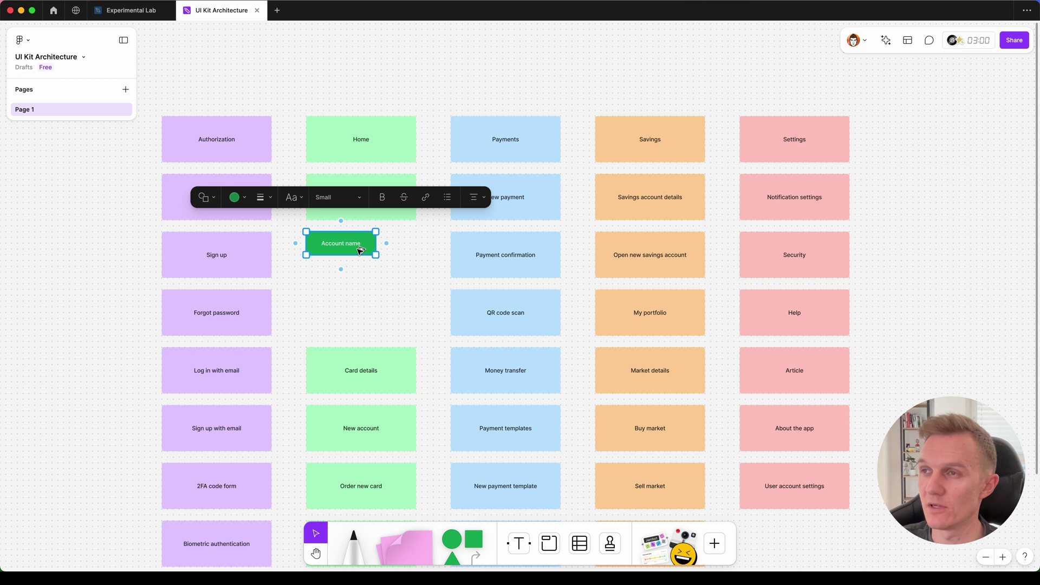
{"action": "left_click_drag", "start_coordinate": [361, 250], "coordinate": [348, 278]}
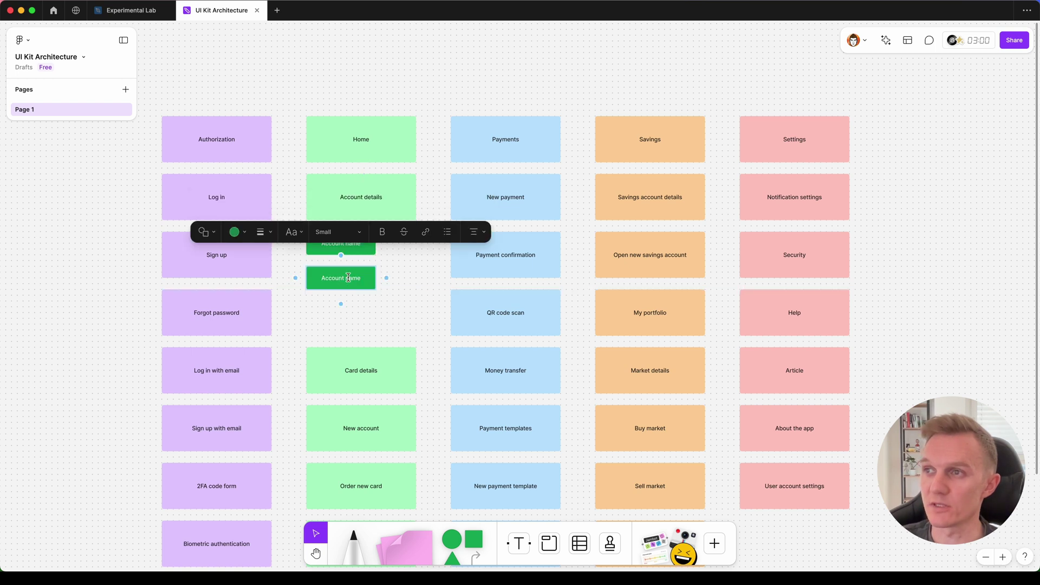
{"action": "double_click", "coordinate": [348, 278]}
{"action": "type", "text": "Am"}
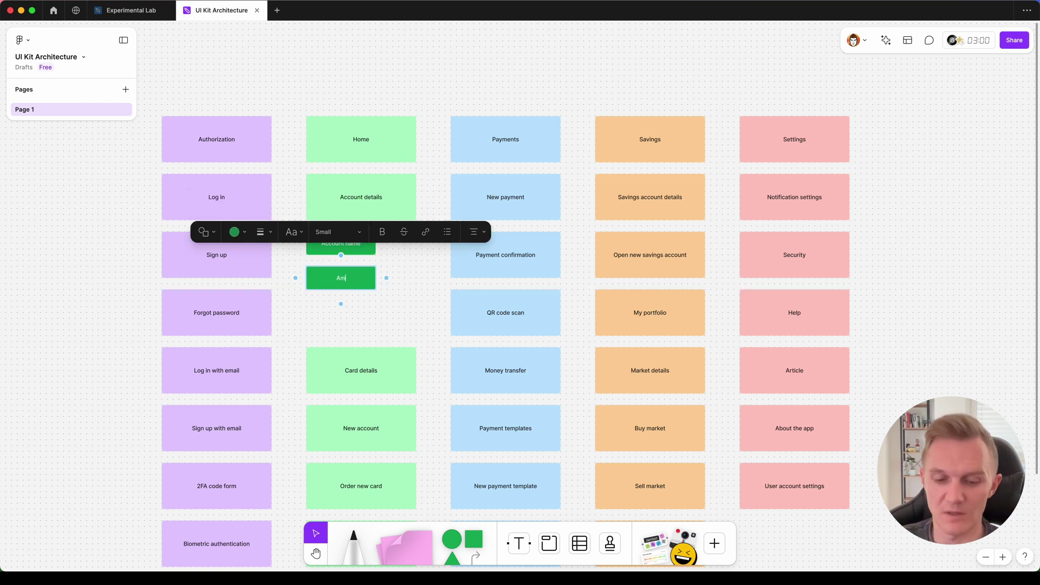
{"action": "type", "text": "ount left"}
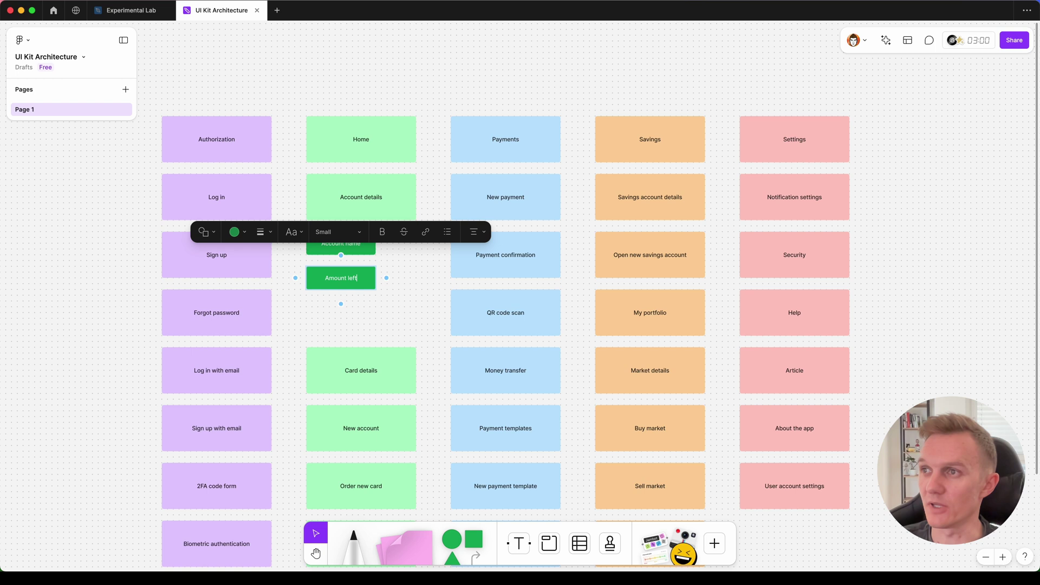
{"action": "left_click", "coordinate": [416, 327]}
Add a third dark green copy below Amount left named 'Cards'.
{"action": "left_click", "coordinate": [357, 283]}
{"action": "left_click_drag", "start_coordinate": [358, 283], "coordinate": [361, 317]}
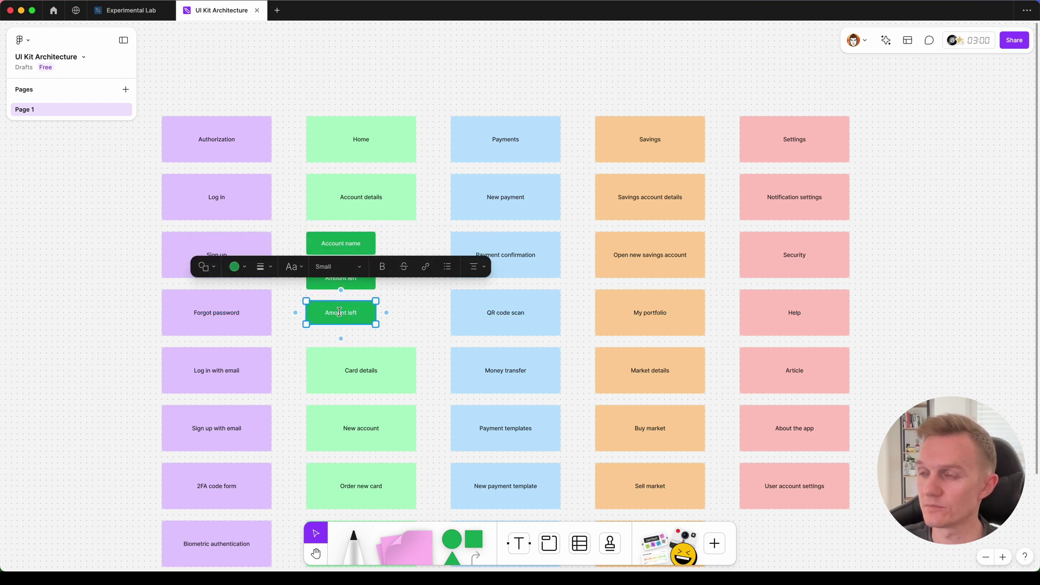
{"action": "double_click", "coordinate": [339, 312]}
{"action": "type", "text": "Cards"}
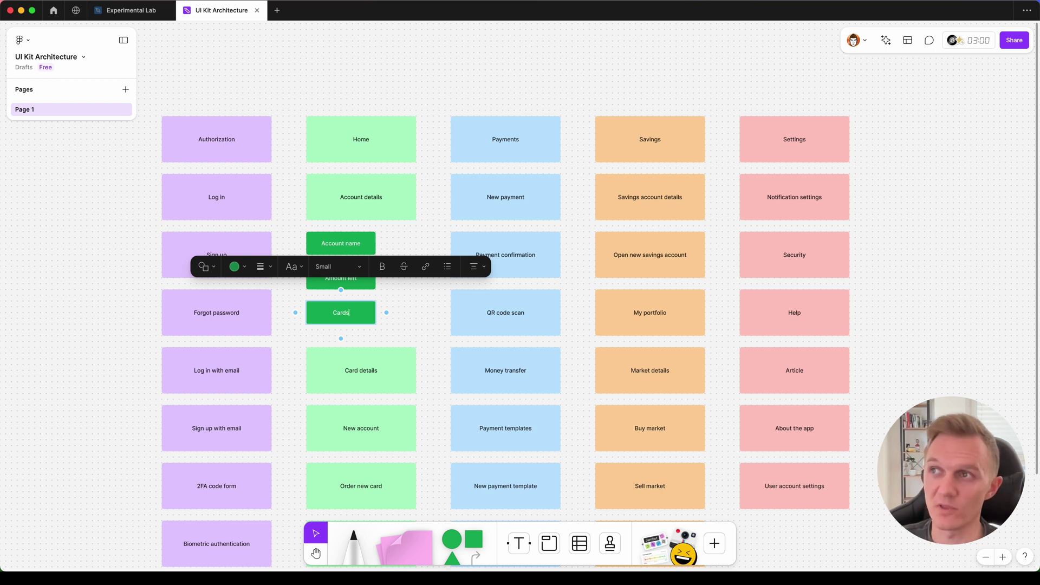
{"action": "left_click", "coordinate": [437, 321]}
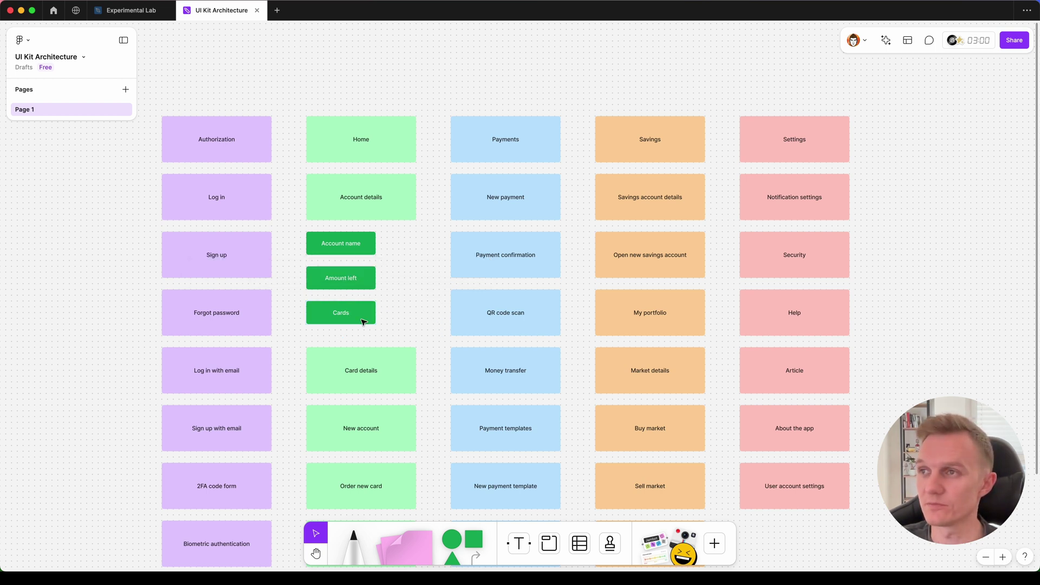
{"action": "left_click", "coordinate": [363, 322]}
{"action": "scroll", "coordinate": [363, 321], "scroll_direction": "down", "scroll_amount": 3}
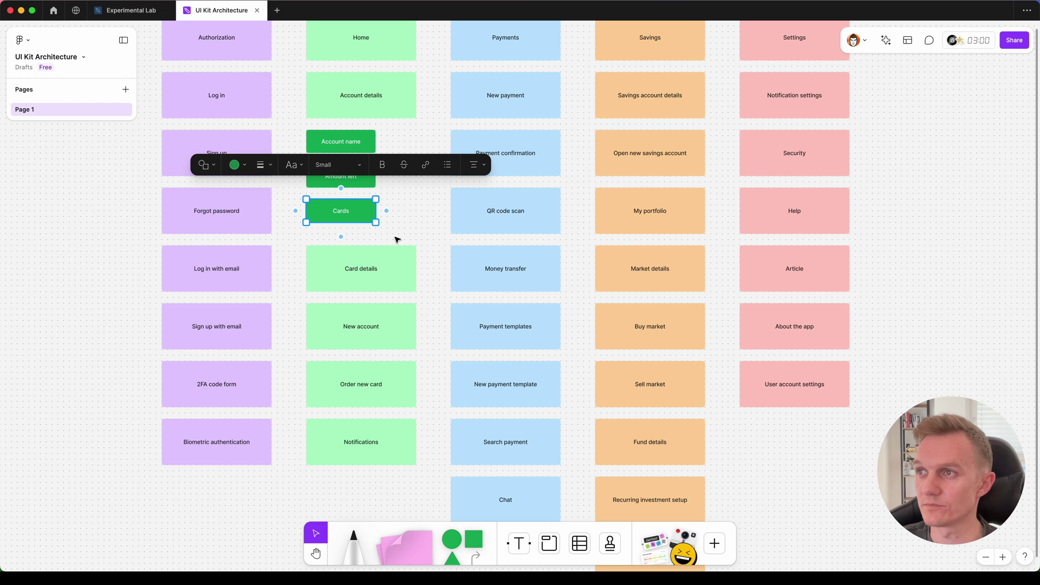
{"action": "left_click_drag", "start_coordinate": [394, 237], "coordinate": [366, 459]}
{"action": "left_click", "coordinate": [382, 178]}
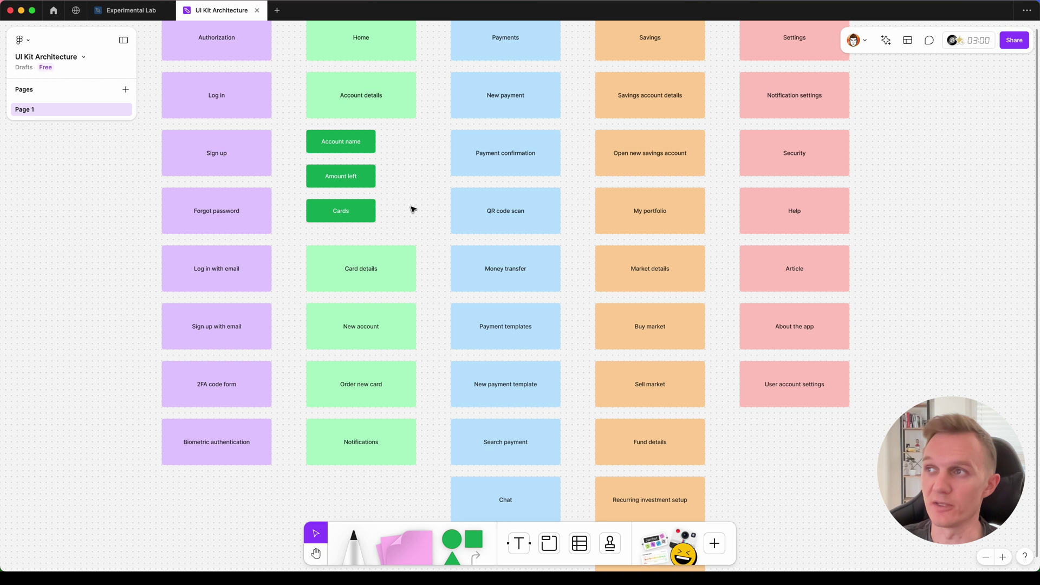
{"action": "scroll", "coordinate": [413, 207], "scroll_direction": "up", "scroll_amount": 3}
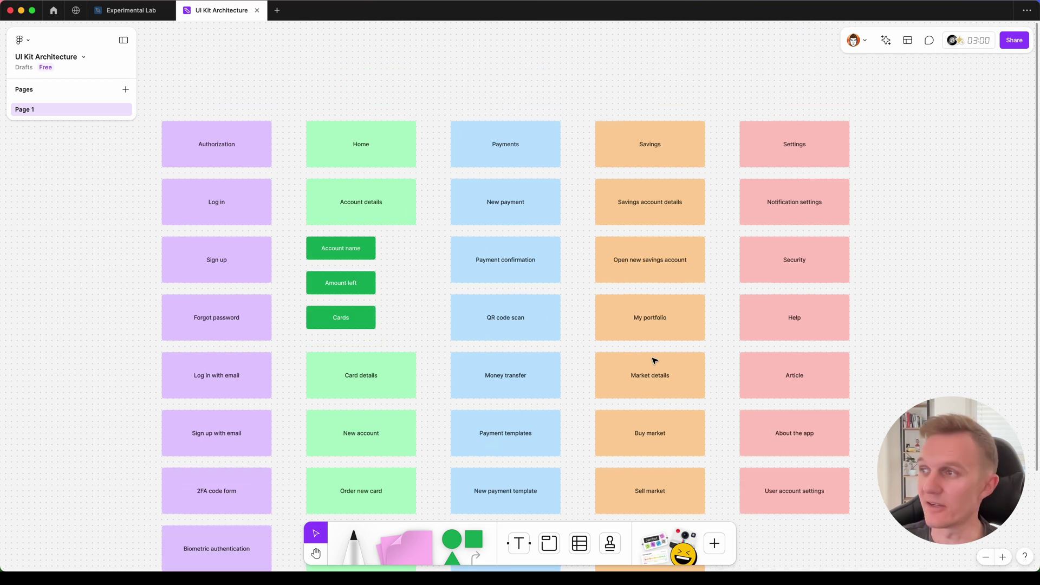
Bring Market details into view and move the orange stickies below it down.
{"action": "key", "text": "space"}
{"action": "left_click_drag", "start_coordinate": [719, 417], "coordinate": [559, 286]}
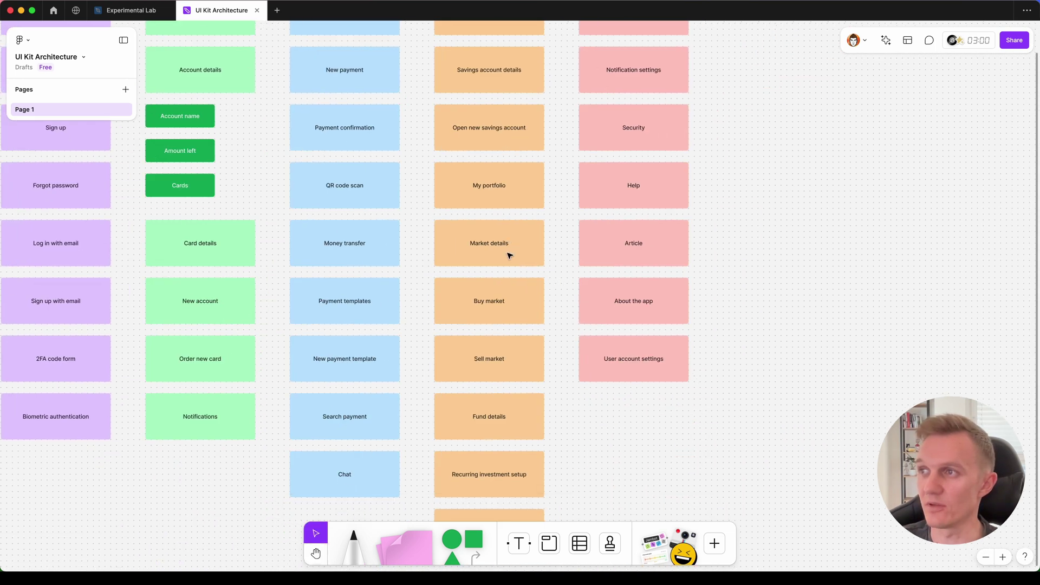
{"action": "scroll", "coordinate": [502, 244], "scroll_direction": "down", "scroll_amount": 3}
{"action": "left_click_drag", "start_coordinate": [554, 164], "coordinate": [494, 476]}
{"action": "left_click_drag", "start_coordinate": [505, 202], "coordinate": [523, 301]}
Duplicate Market details below it, colour the copy darker orange and rename it 'Market logo'.
{"action": "left_click", "coordinate": [504, 136]}
{"action": "left_click_drag", "start_coordinate": [499, 145], "coordinate": [509, 195]}
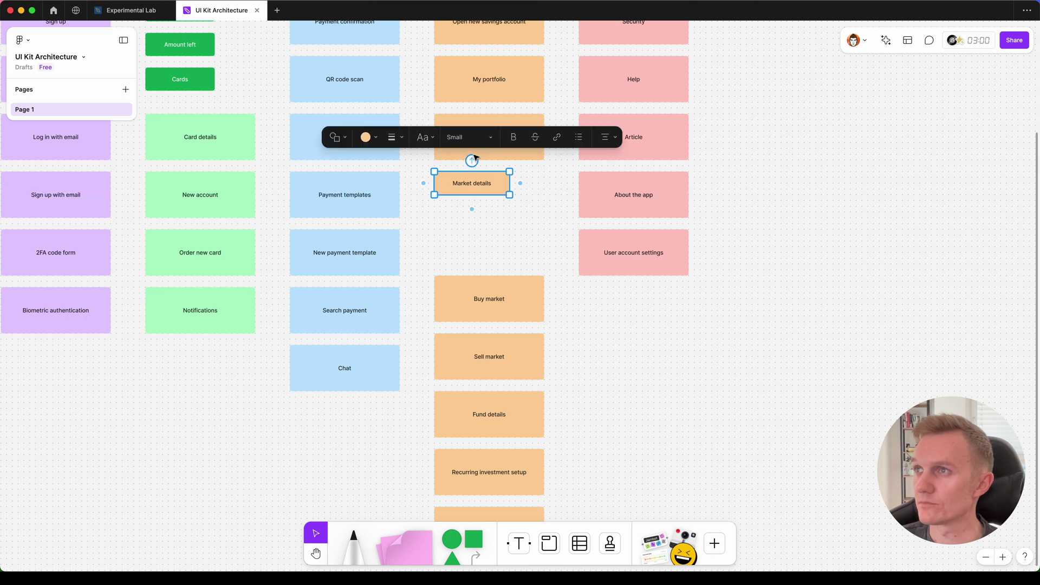
{"action": "left_click", "coordinate": [375, 140]}
{"action": "left_click", "coordinate": [350, 95]}
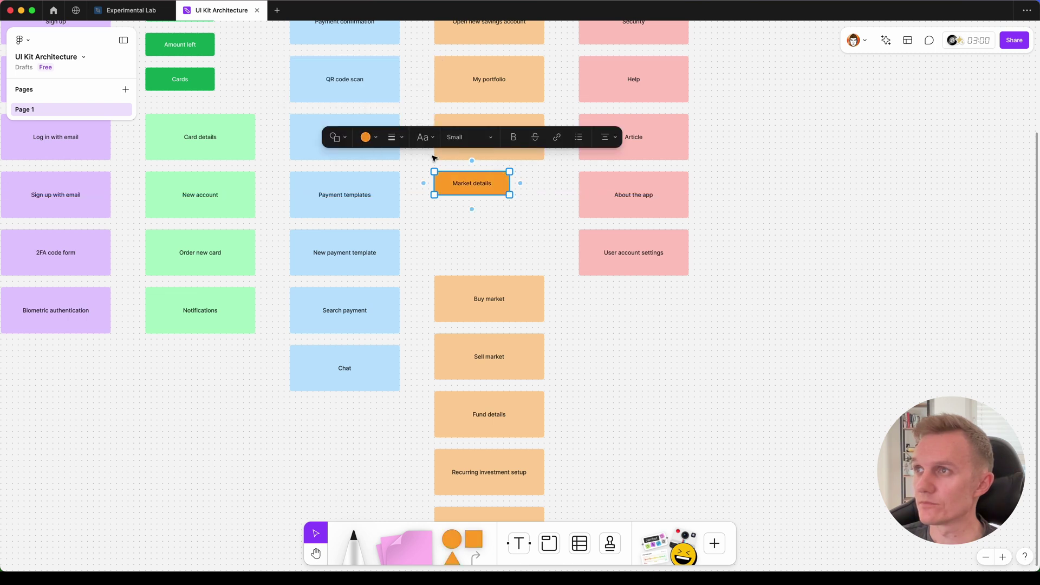
{"action": "left_click", "coordinate": [470, 185]}
{"action": "double_click", "coordinate": [477, 183]}
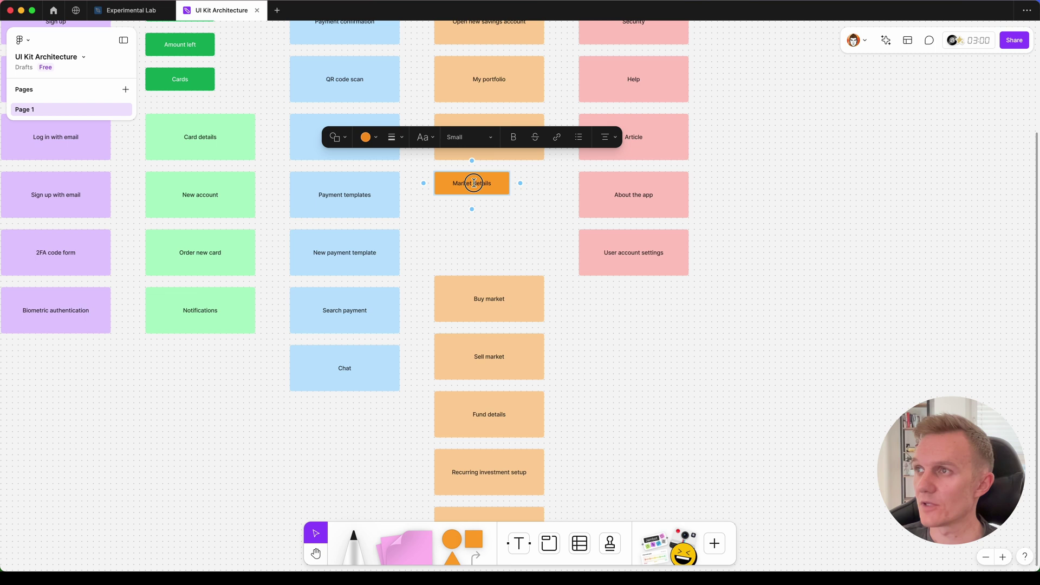
{"action": "type", "text": "logo"}
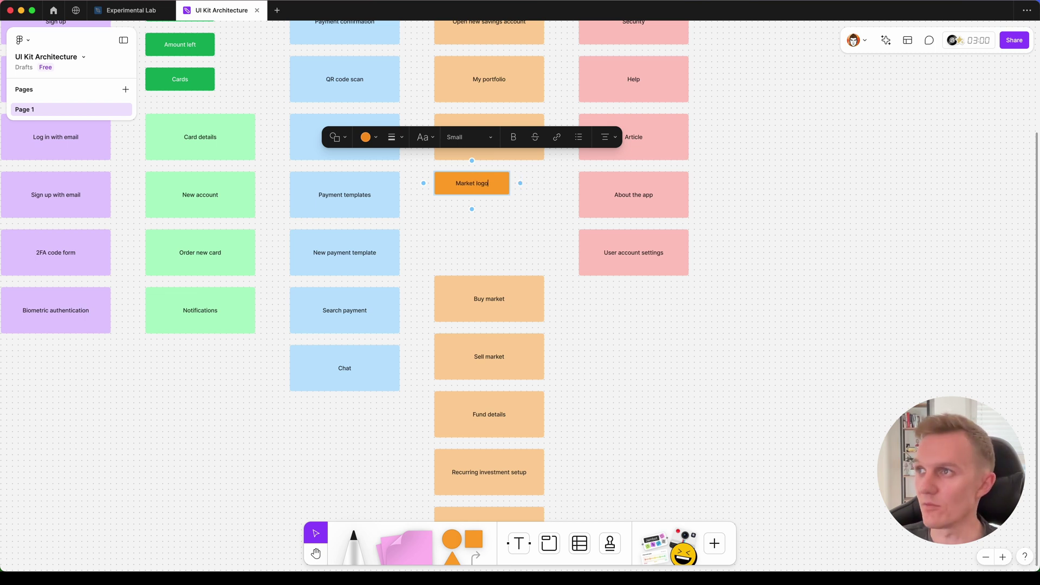
{"action": "left_click", "coordinate": [508, 236]}
Duplicate Market logo below it and rename the copy 'Market name'.
{"action": "left_click", "coordinate": [496, 196]}
{"action": "left_click_drag", "start_coordinate": [495, 188], "coordinate": [479, 218]}
{"action": "double_click", "coordinate": [479, 217]}
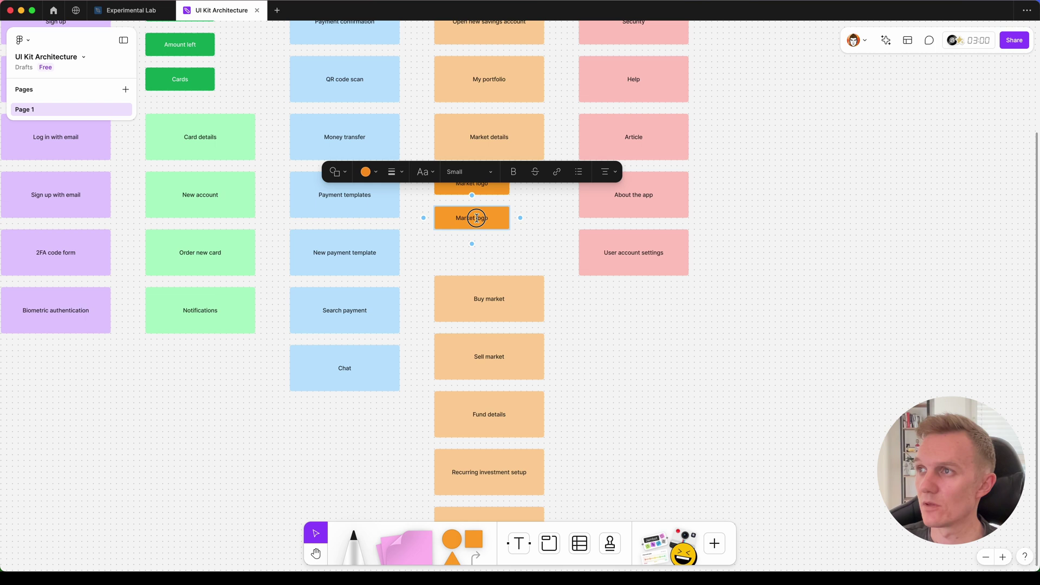
{"action": "type", "text": "name"}
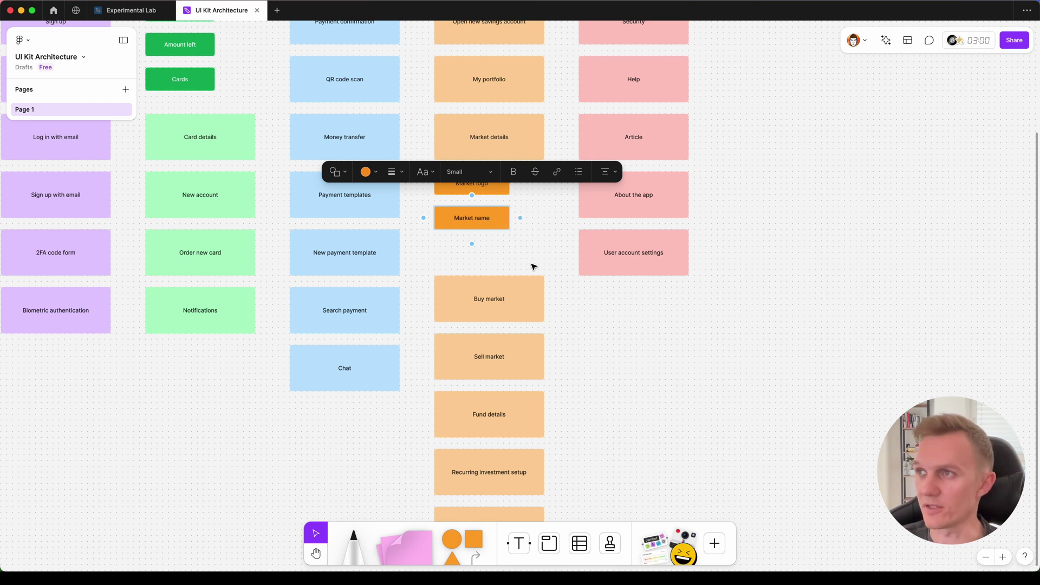
{"action": "left_click", "coordinate": [534, 265]}
Duplicate Market name below it and rename the copy 'Price'.
{"action": "left_click", "coordinate": [504, 218]}
{"action": "left_click_drag", "start_coordinate": [504, 218], "coordinate": [499, 254]}
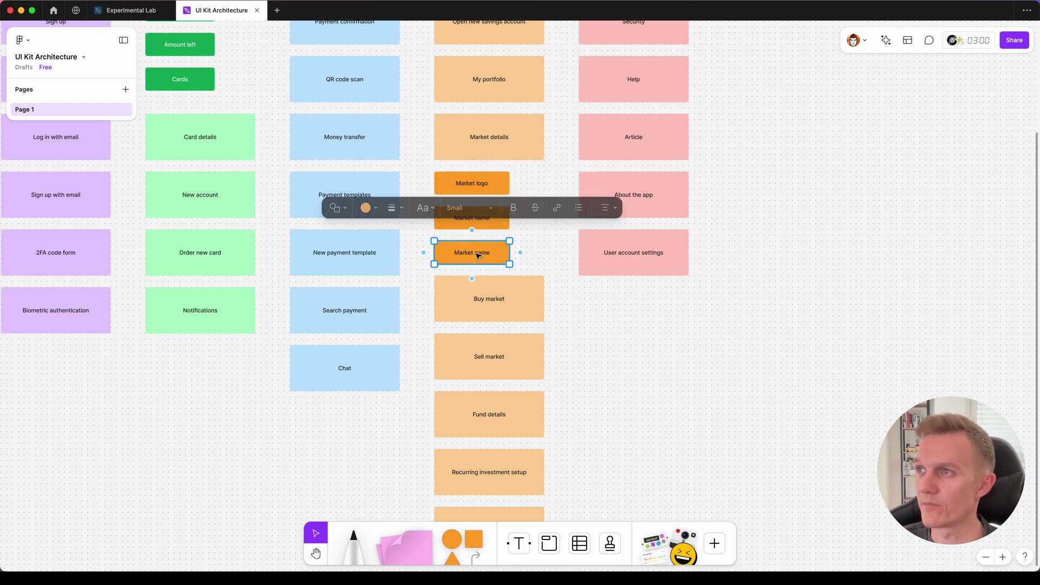
{"action": "double_click", "coordinate": [471, 253]}
{"action": "type", "text": "Price"}
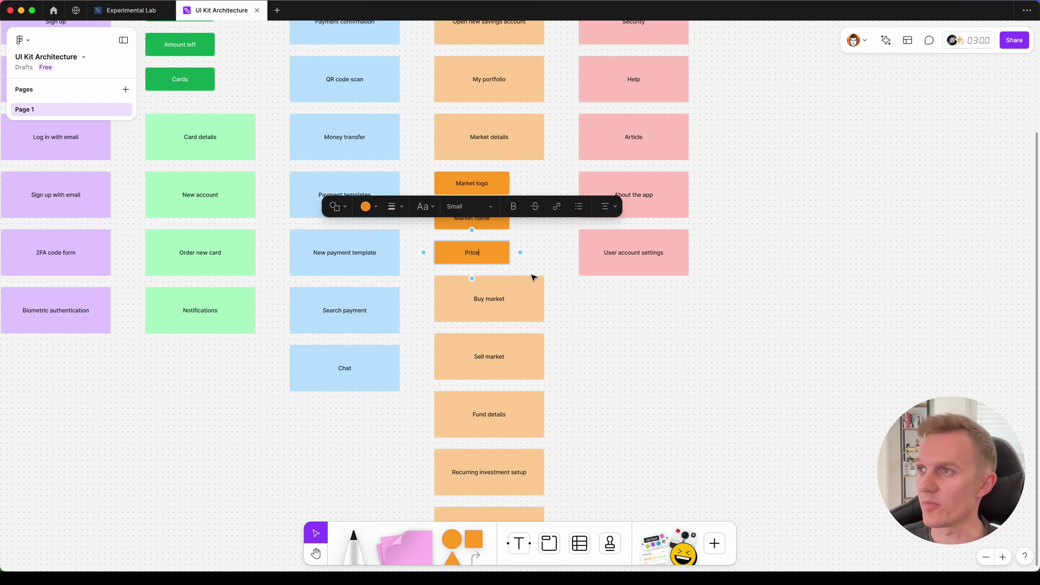
{"action": "left_click", "coordinate": [591, 300]}
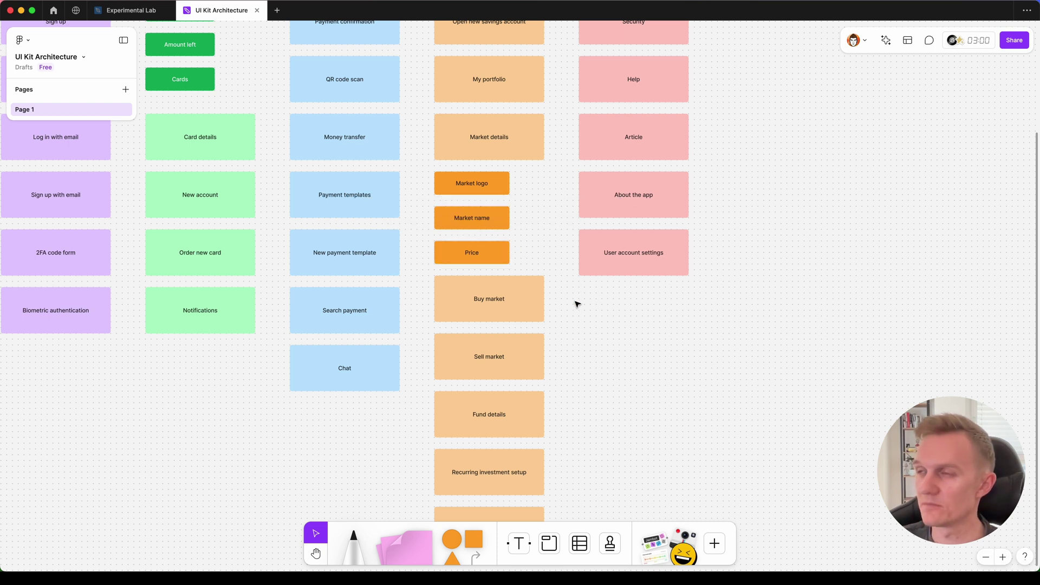
Push the lower orange stickies further down and add a 'Funds' copy below Price.
{"action": "scroll", "coordinate": [576, 302], "scroll_direction": "down", "scroll_amount": 3}
{"action": "left_click_drag", "start_coordinate": [425, 177], "coordinate": [506, 406]}
{"action": "left_click_drag", "start_coordinate": [471, 188], "coordinate": [464, 230]}
{"action": "left_click", "coordinate": [467, 133]}
{"action": "left_click_drag", "start_coordinate": [467, 134], "coordinate": [472, 169]}
{"action": "double_click", "coordinate": [473, 166]}
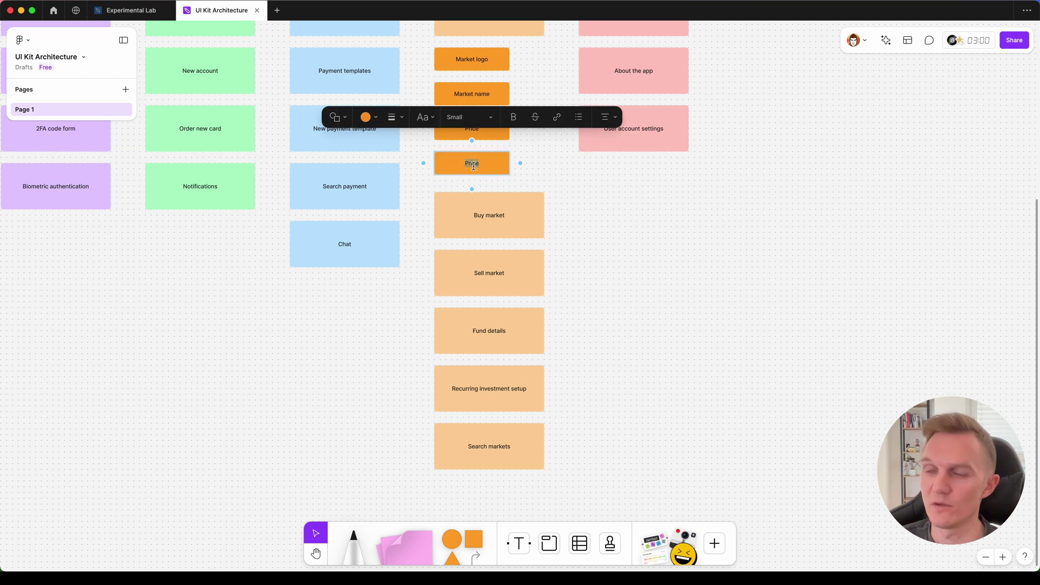
{"action": "type", "text": "Funds"}
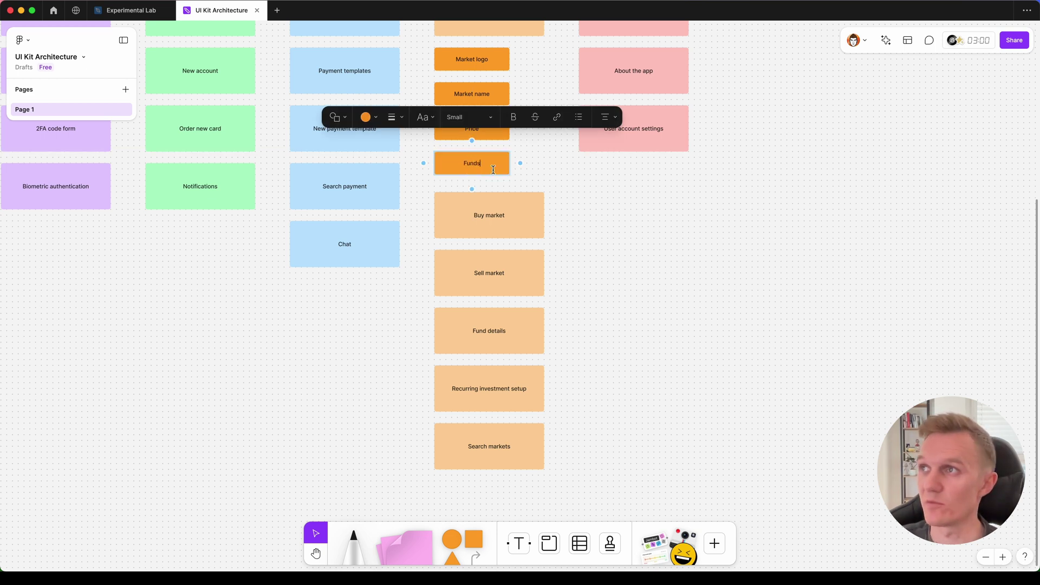
{"action": "left_click", "coordinate": [567, 210]}
{"action": "scroll", "coordinate": [508, 158], "scroll_direction": "up", "scroll_amount": 2}
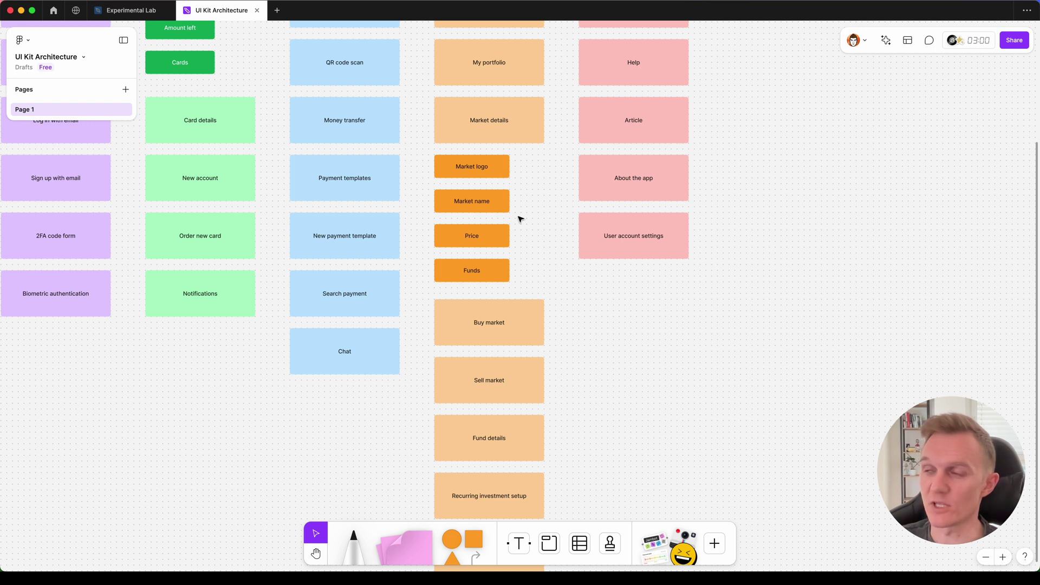
{"action": "scroll", "coordinate": [520, 219], "scroll_direction": "up", "scroll_amount": 2}
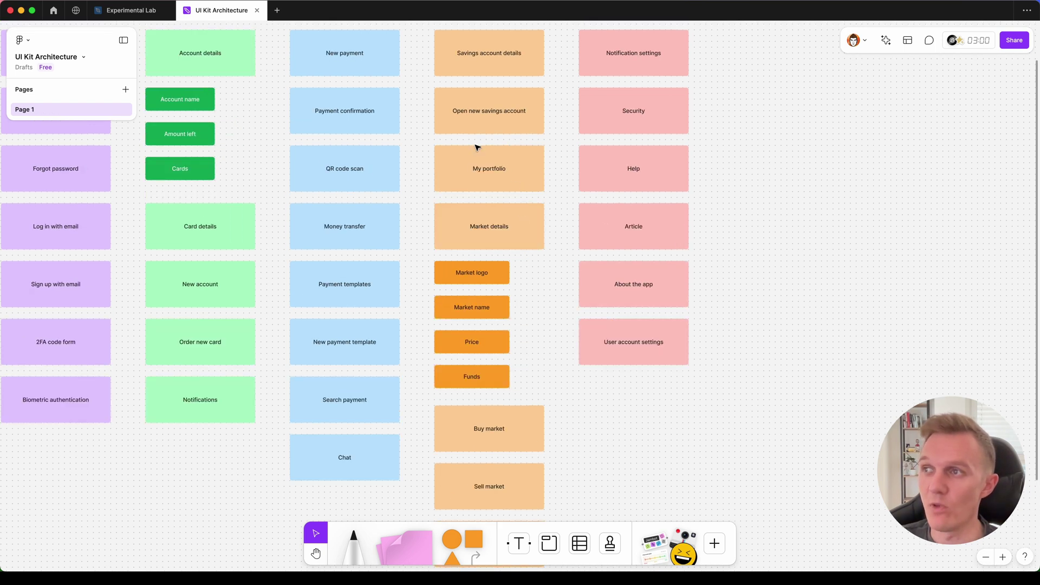